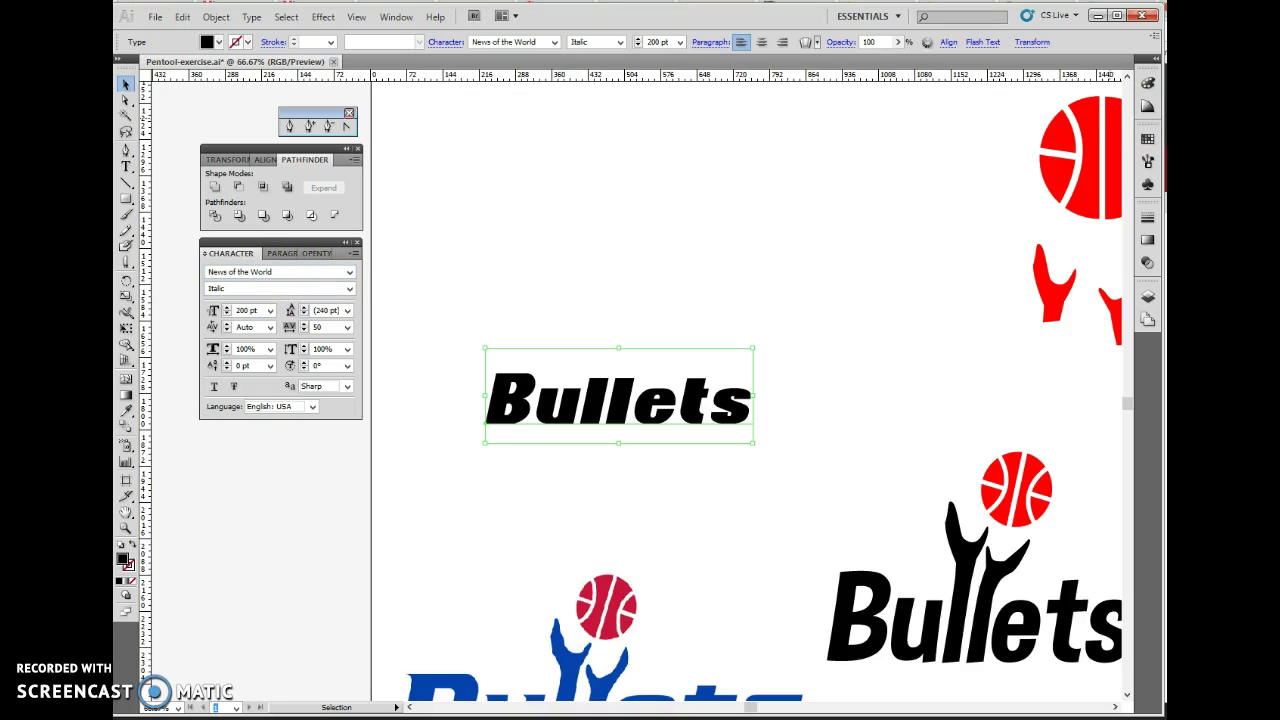
# - Switch to the browser to review the News of the World font page and the font files in news-of-the-world.zip
pyautogui.hotkey('alt', 'Tab')
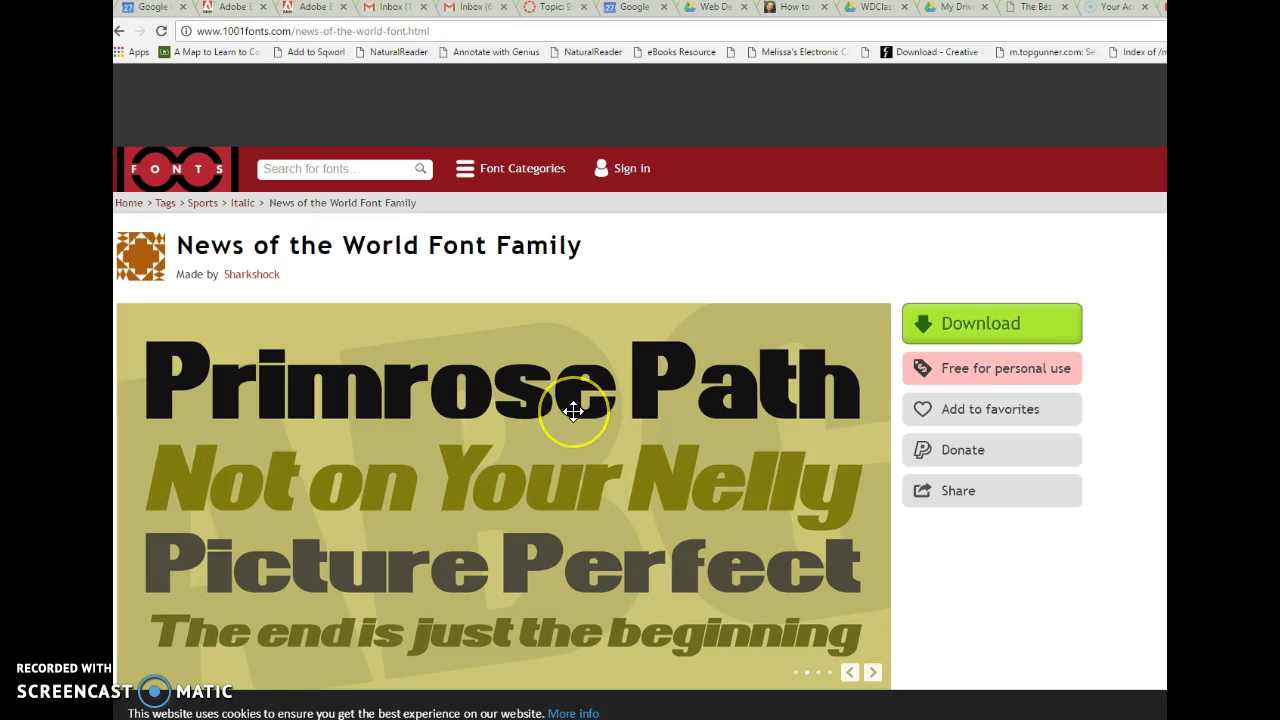
pyautogui.scroll(-7, 570, 412)
pyautogui.scroll(-3, 575, 412)
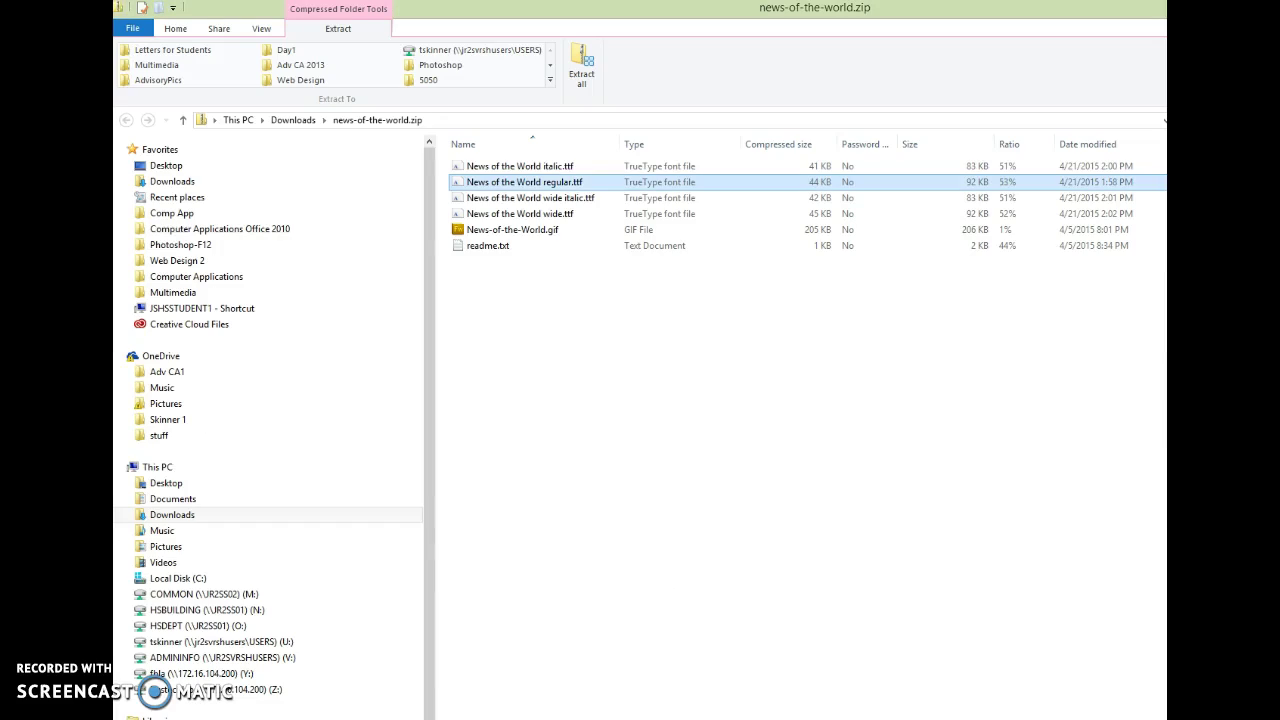
pyautogui.doubleClick(558, 188)
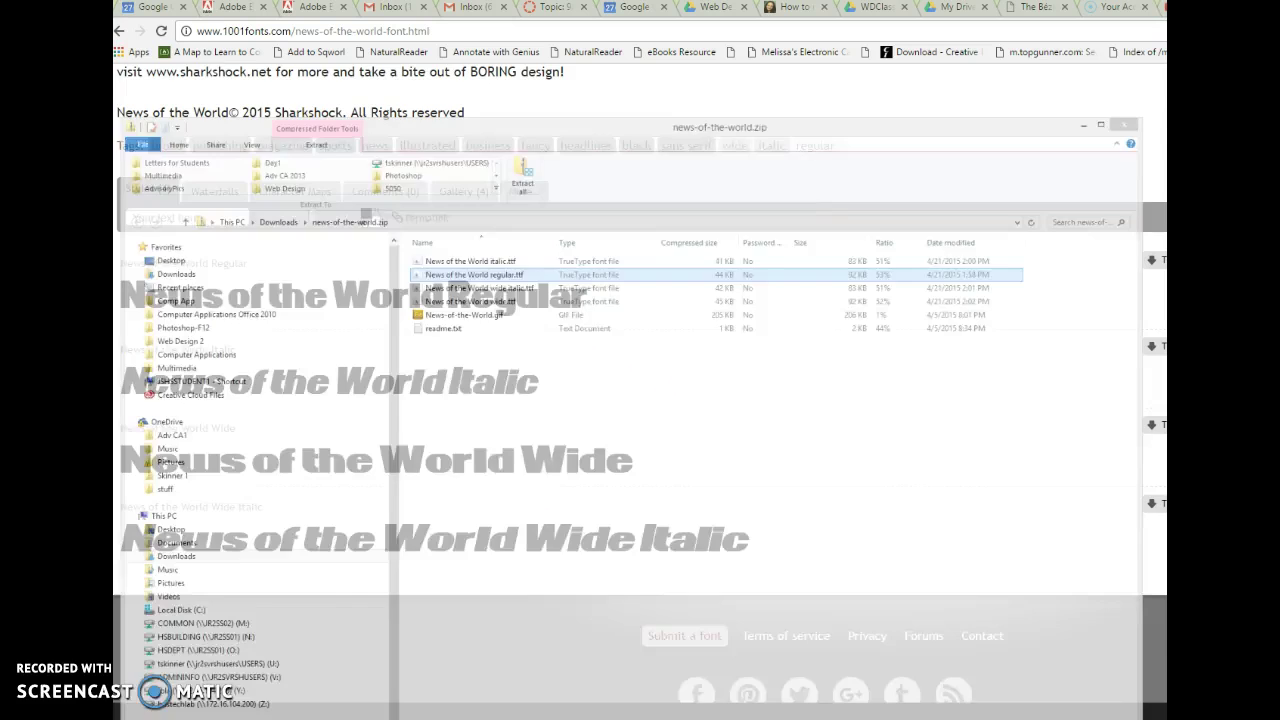
pyautogui.click(766, 623)
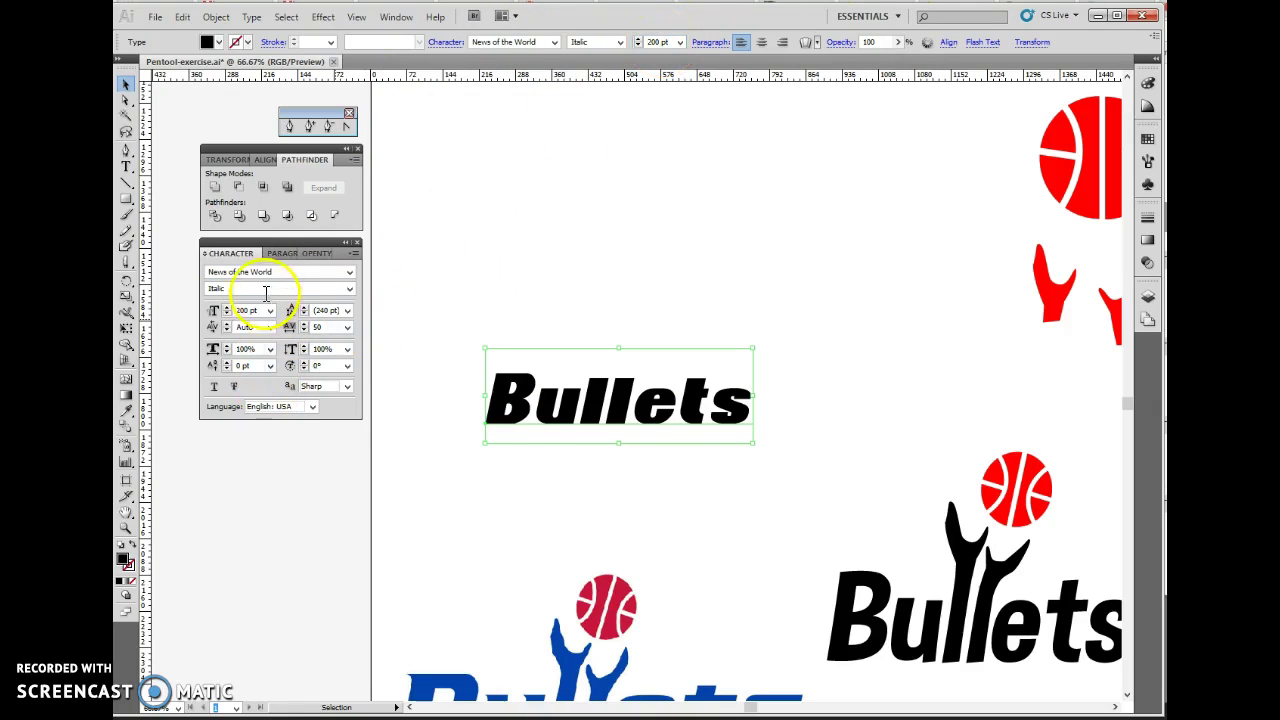
# - Try tracking values of 0 and 10 on the Bullets text, and set its tracking to 25
pyautogui.click(443, 42)
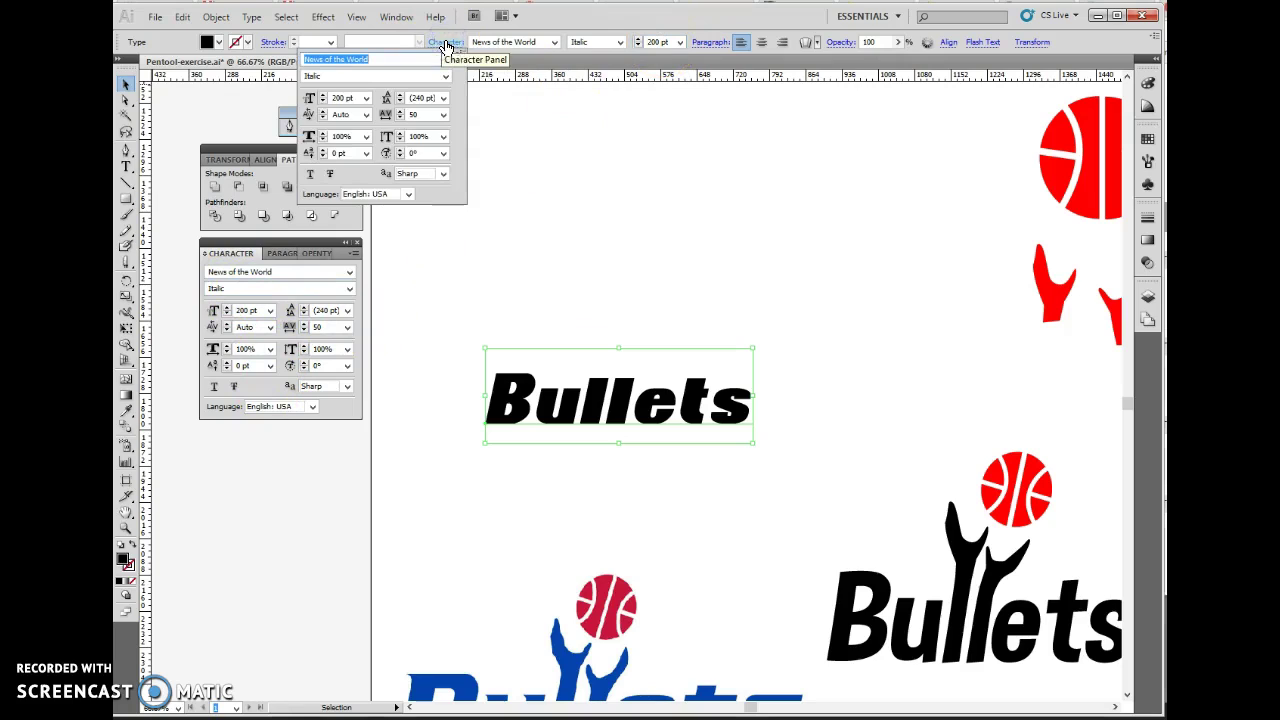
pyautogui.click(443, 42)
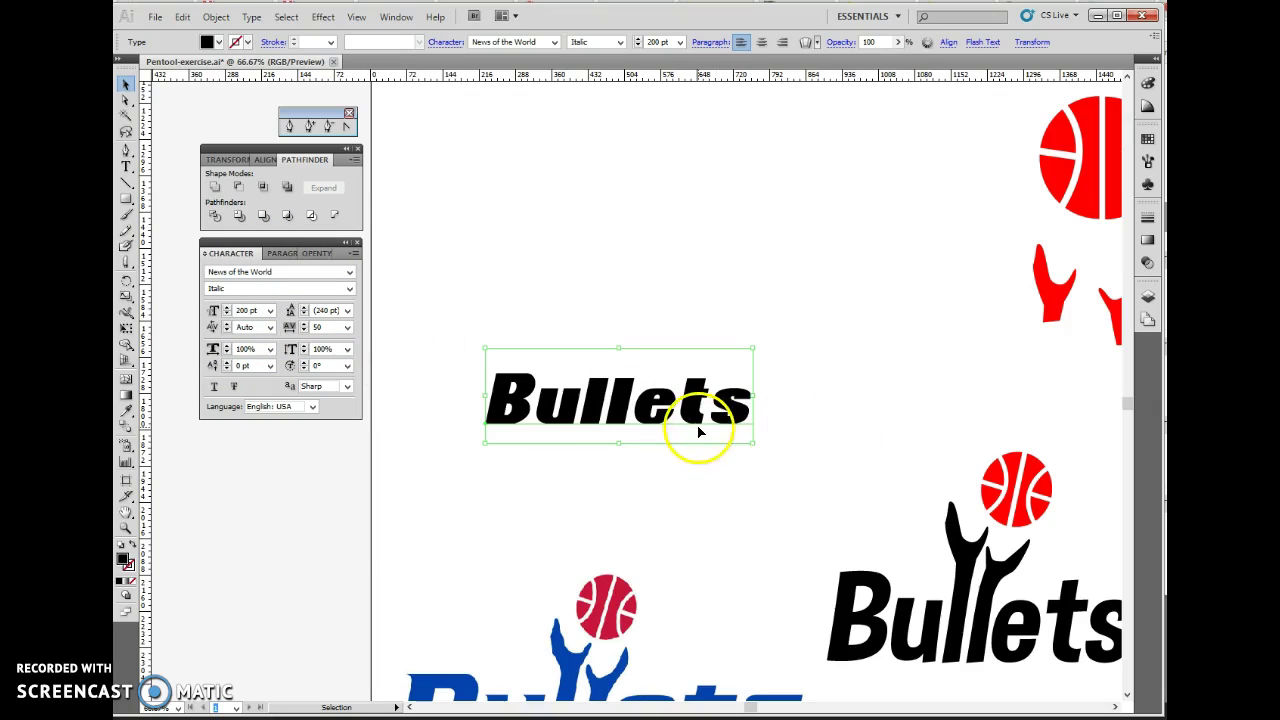
pyautogui.click(347, 330)
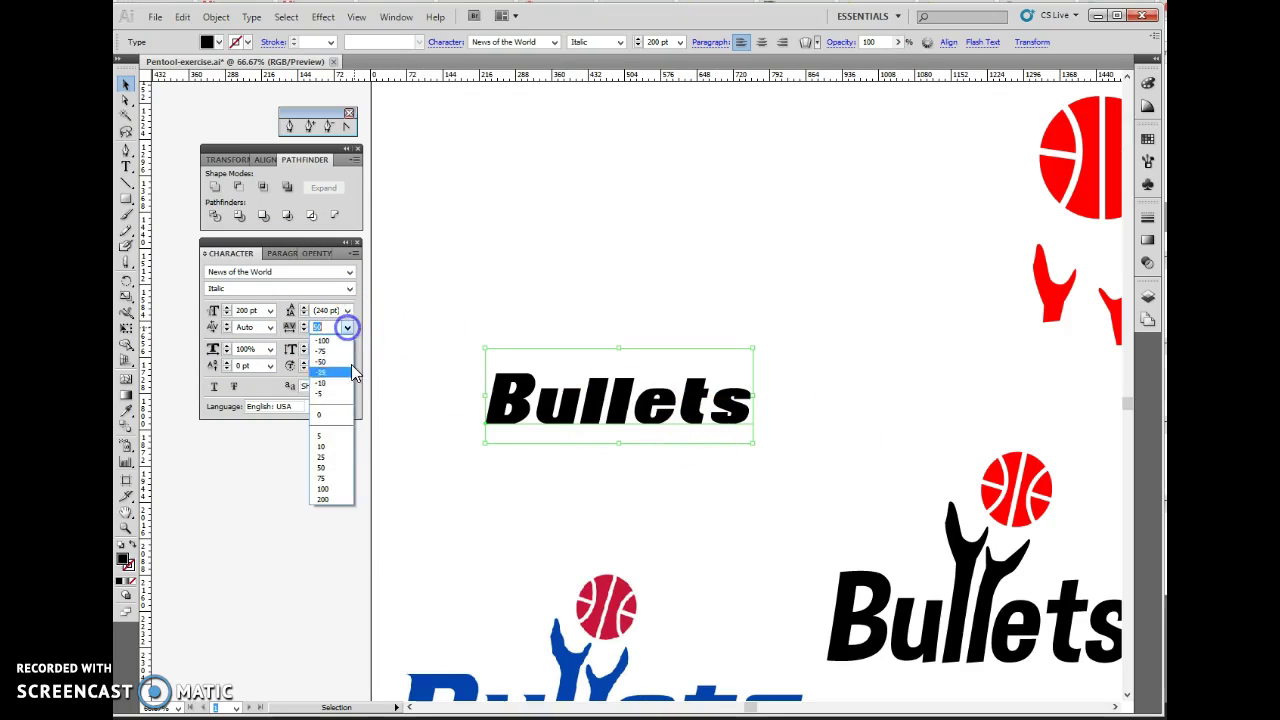
pyautogui.click(338, 418)
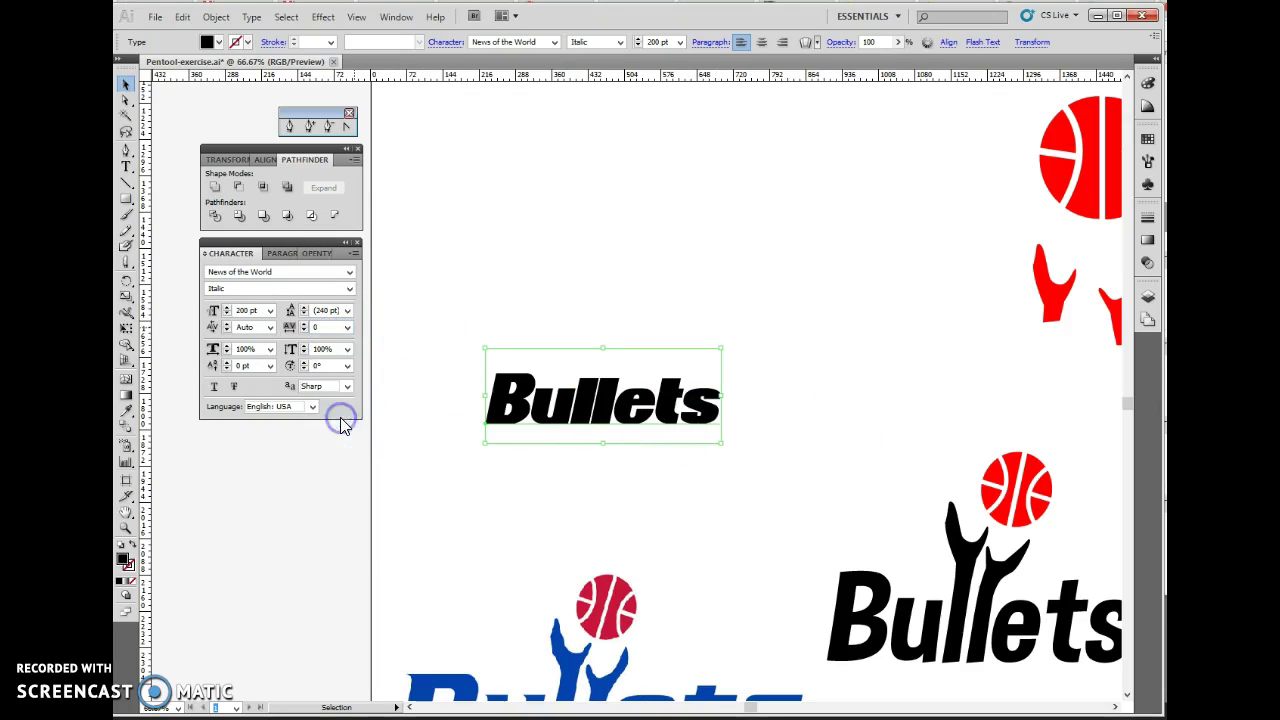
pyautogui.click(347, 328)
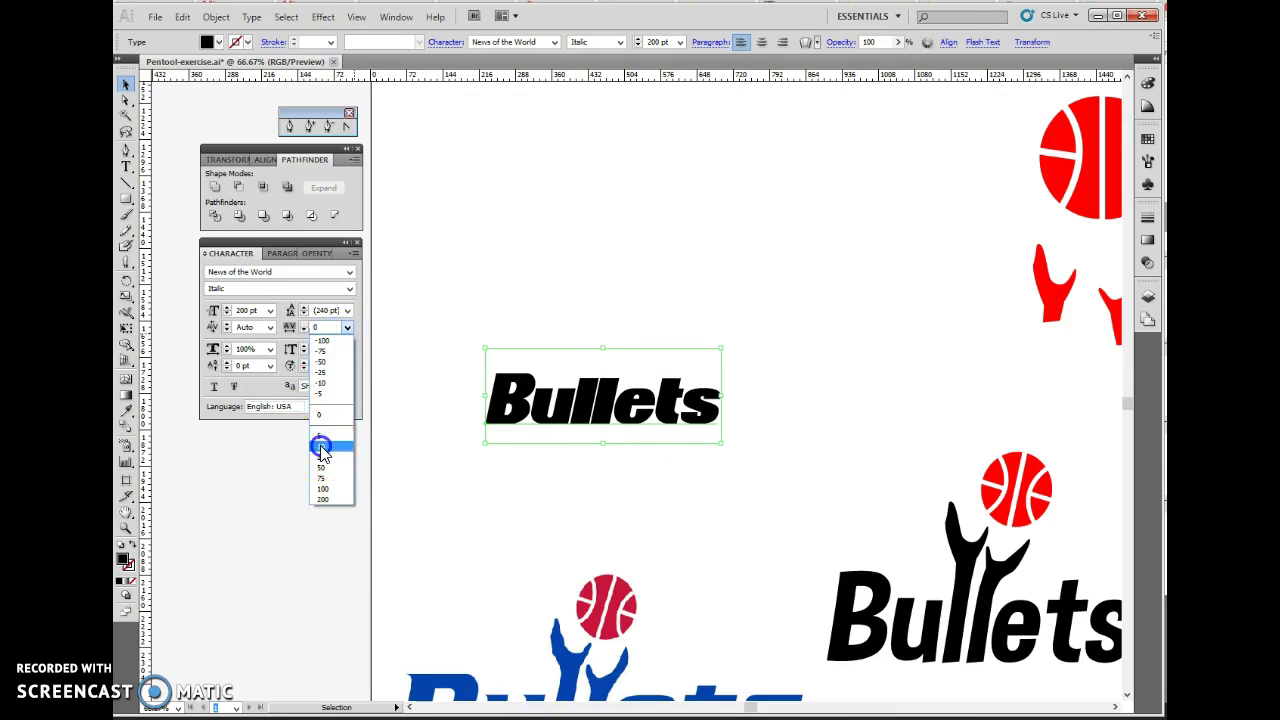
pyautogui.click(321, 448)
pyautogui.click(347, 330)
pyautogui.click(326, 458)
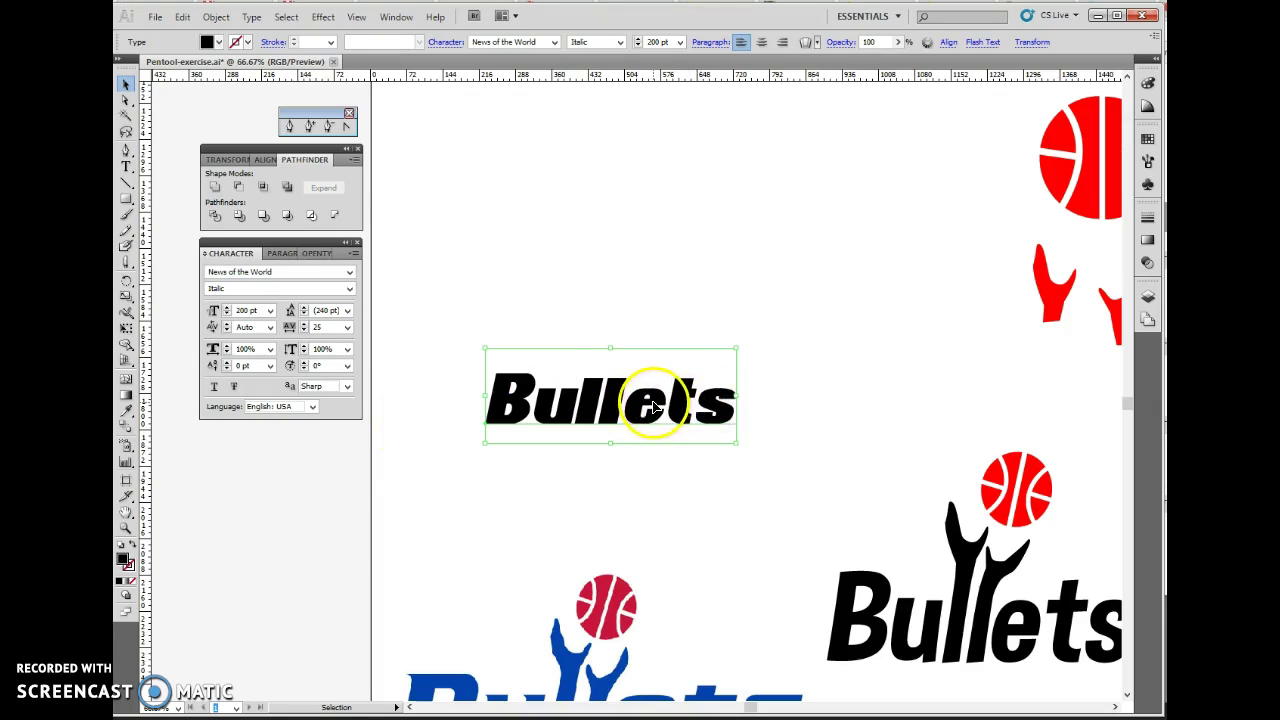
# - Move the Bullets text higher on the artboard, leaving open space above the blue reference logo
pyautogui.moveTo(684, 407); pyautogui.dragTo(650, 317)
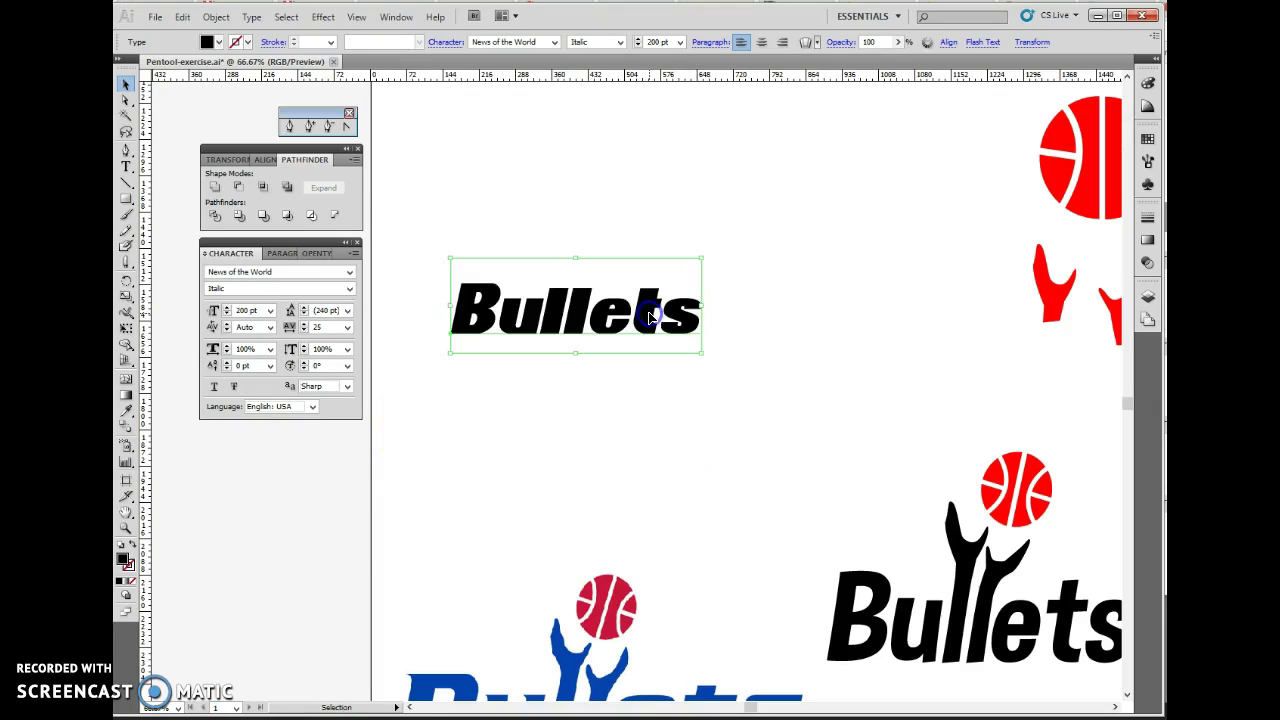
pyautogui.scroll(-5, 705, 592)
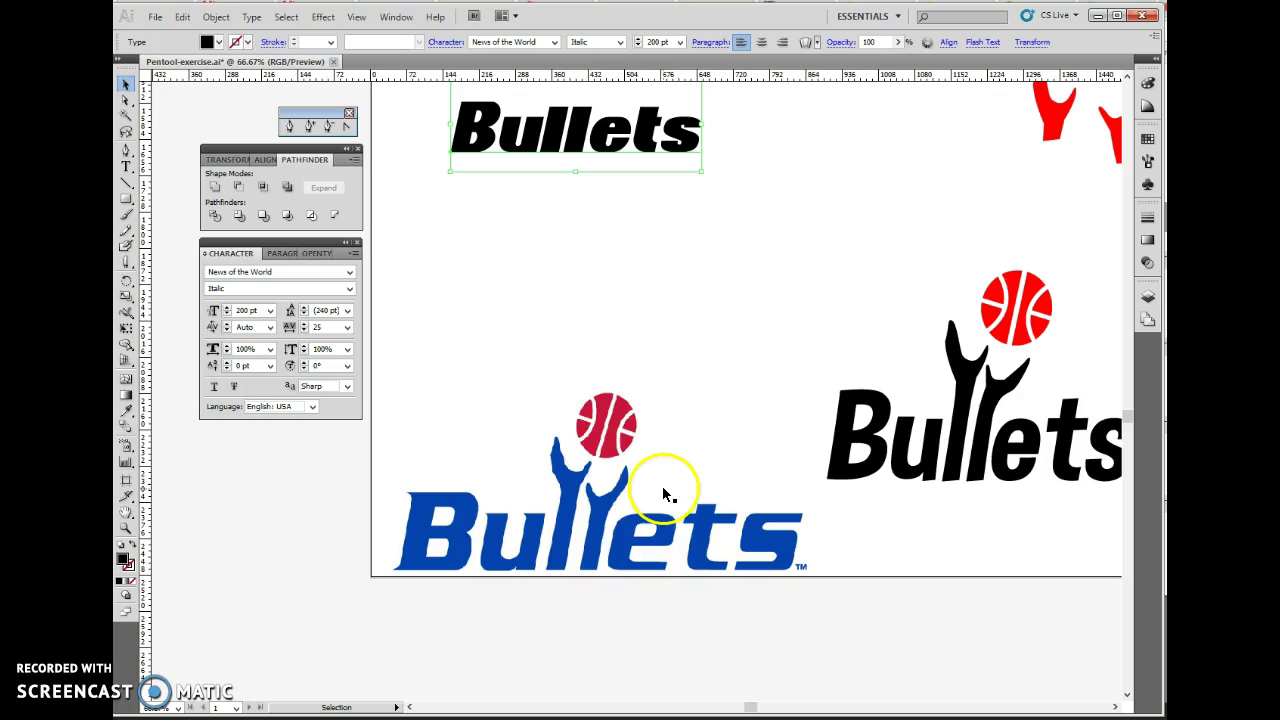
pyautogui.scroll(2, 634, 443)
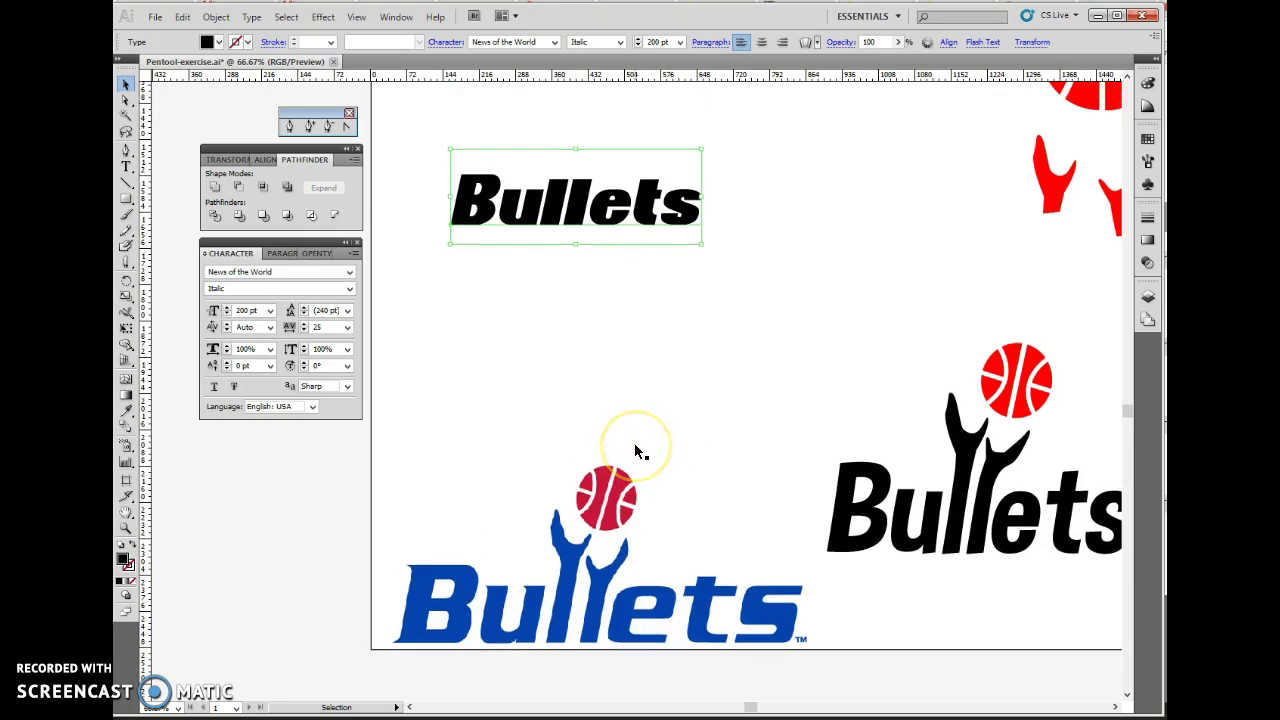
pyautogui.scroll(2, 634, 443)
# - Try placing the large red basketball by the Bullets text, sending it to the back and repositioning the text over it
pyautogui.click(881, 213)
pyautogui.moveTo(1098, 148); pyautogui.dragTo(619, 287)
pyautogui.hotkey('ctrl', 'shift', '[')
pyautogui.moveTo(553, 221); pyautogui.dragTo(559, 288)
pyautogui.moveTo(622, 236); pyautogui.dragTo(641, 177)
# - Move the large basketball beside the red hands, and shift the Bullets text up near the top of the artboard
pyautogui.keyDown('shift'); pyautogui.click(607, 272); pyautogui.keyUp('shift')
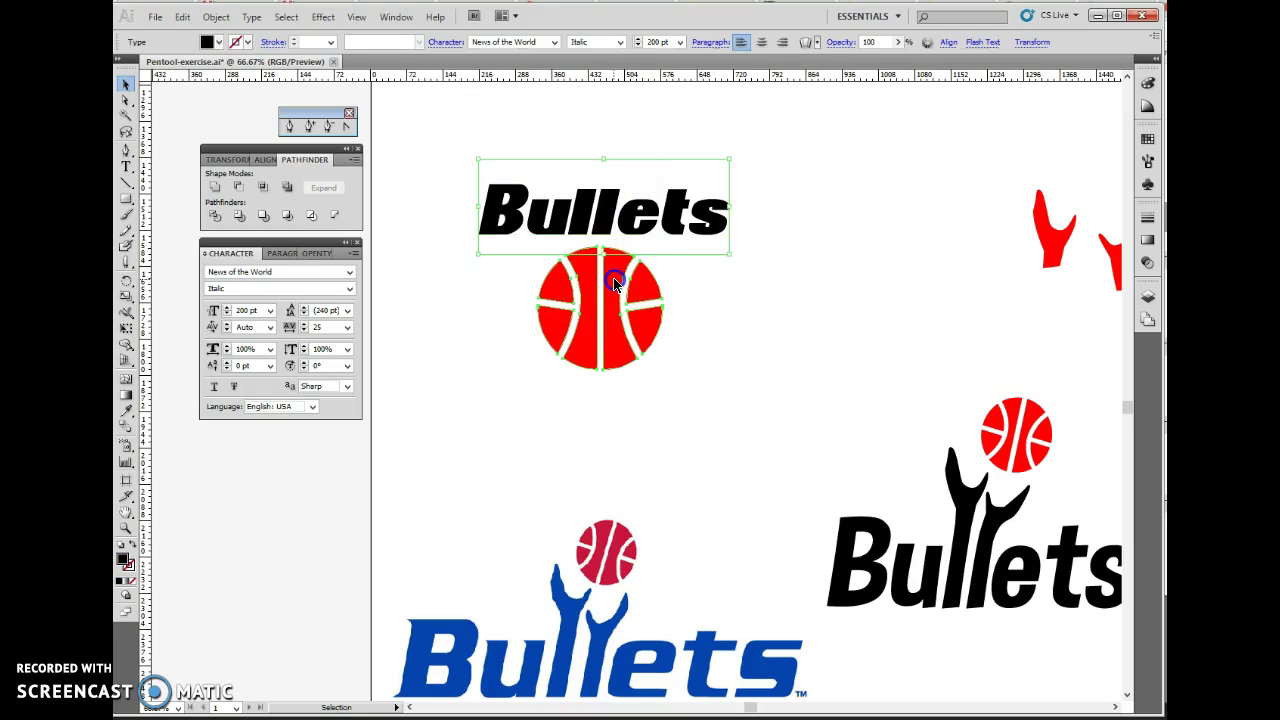
pyautogui.moveTo(614, 284); pyautogui.dragTo(970, 150)
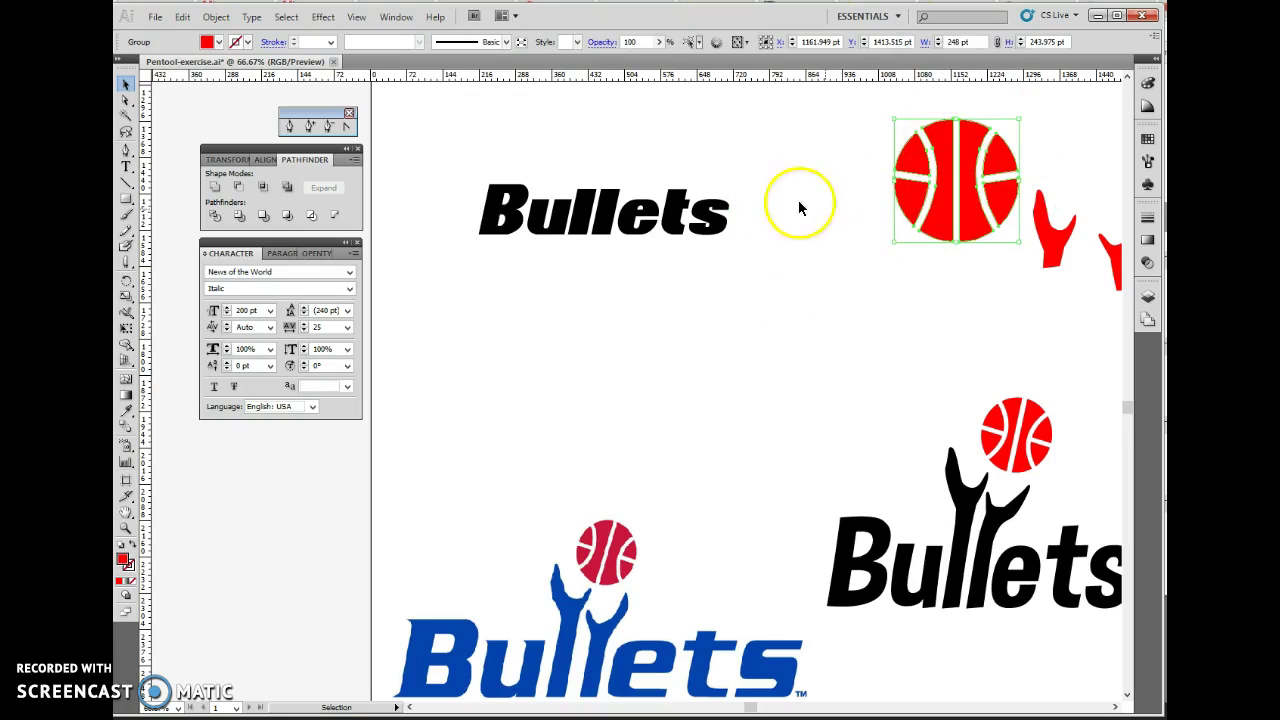
pyautogui.click(651, 211)
pyautogui.moveTo(598, 227); pyautogui.dragTo(584, 172)
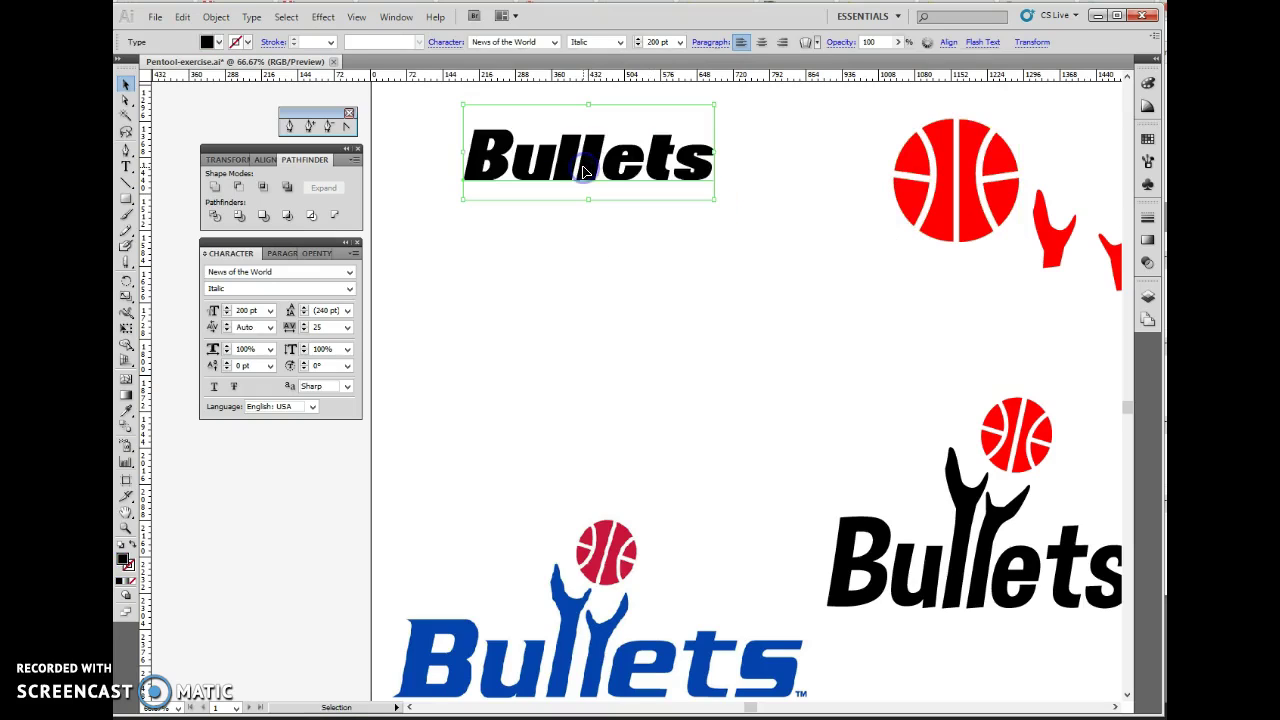
pyautogui.click(528, 277)
pyautogui.click(494, 275)
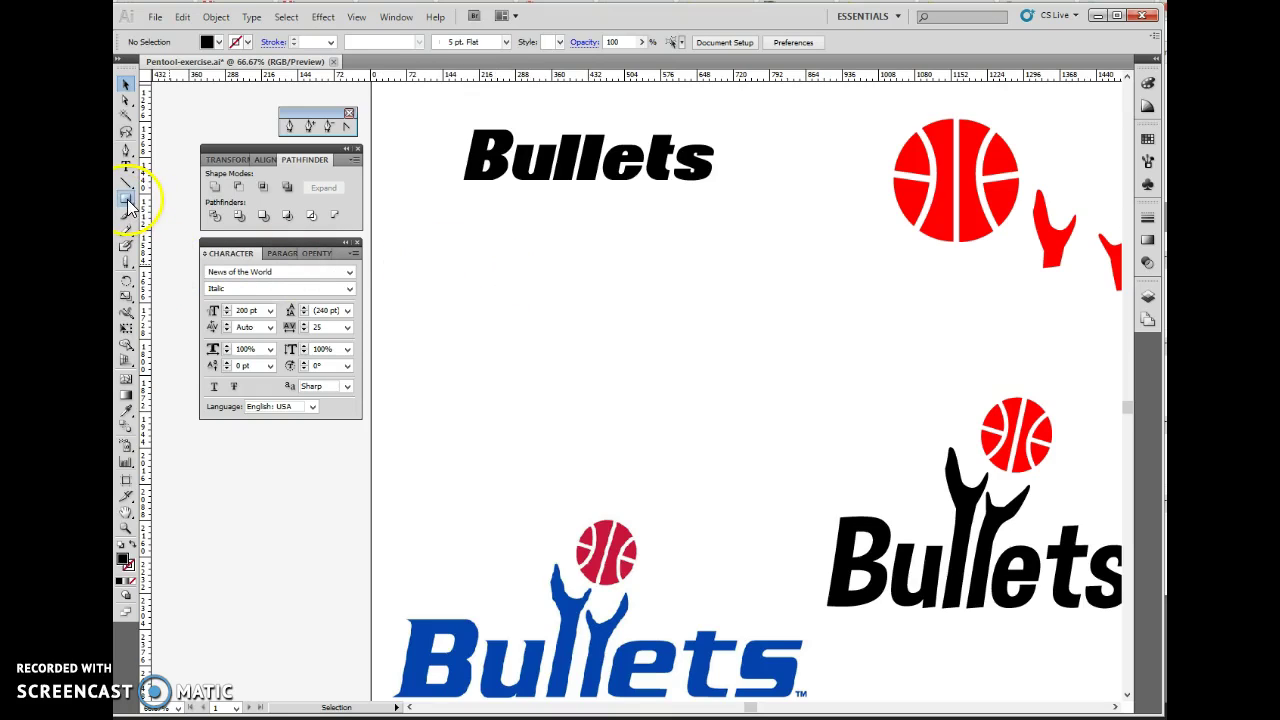
# - Draw a circle about 444 pt in diameter with the Ellipse tool in the space below the Bullets text
pyautogui.moveTo(126, 200); pyautogui.dragTo(151, 233)
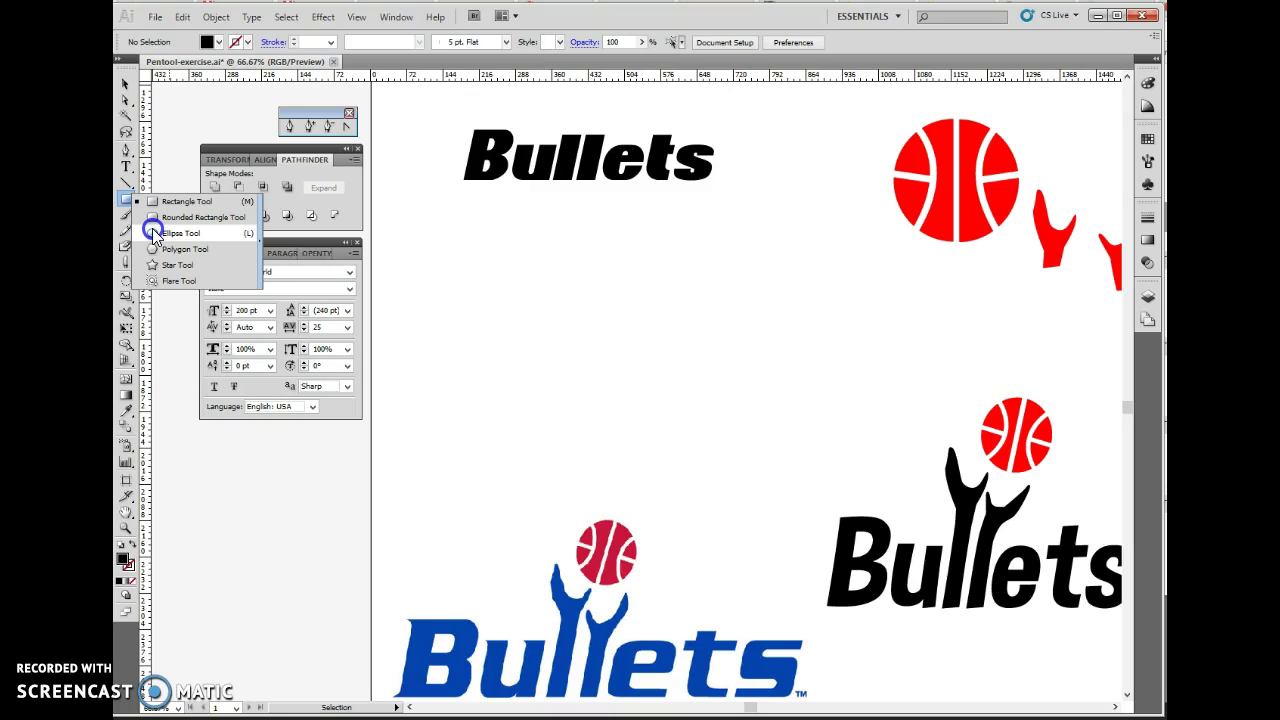
pyautogui.moveTo(152, 228); pyautogui.dragTo(152, 228)
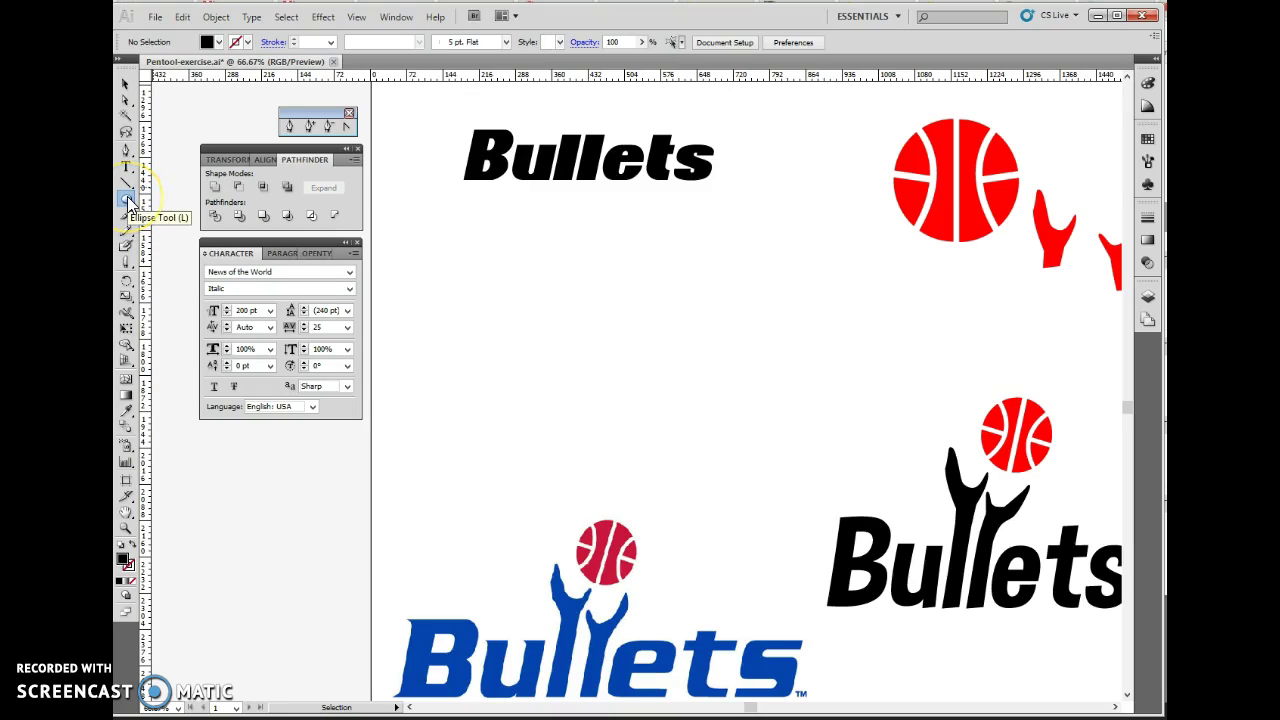
pyautogui.click(204, 41)
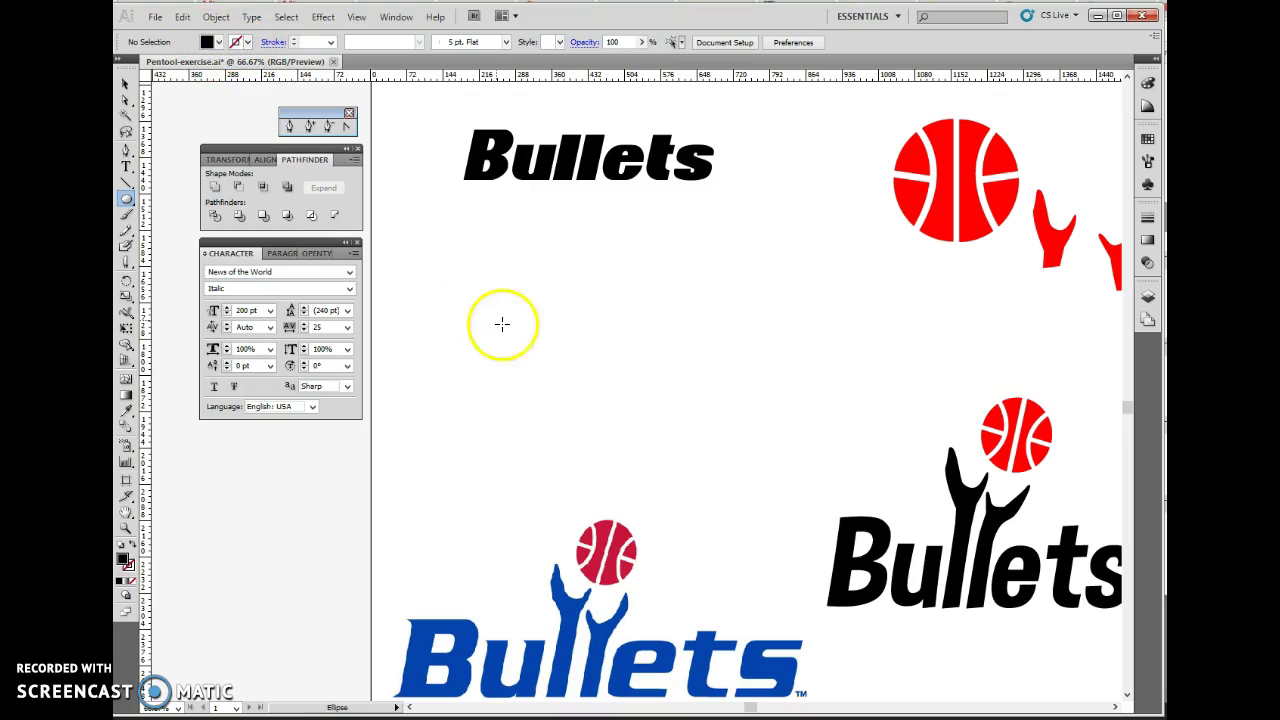
pyautogui.moveTo(494, 256); pyautogui.dragTo(717, 443)
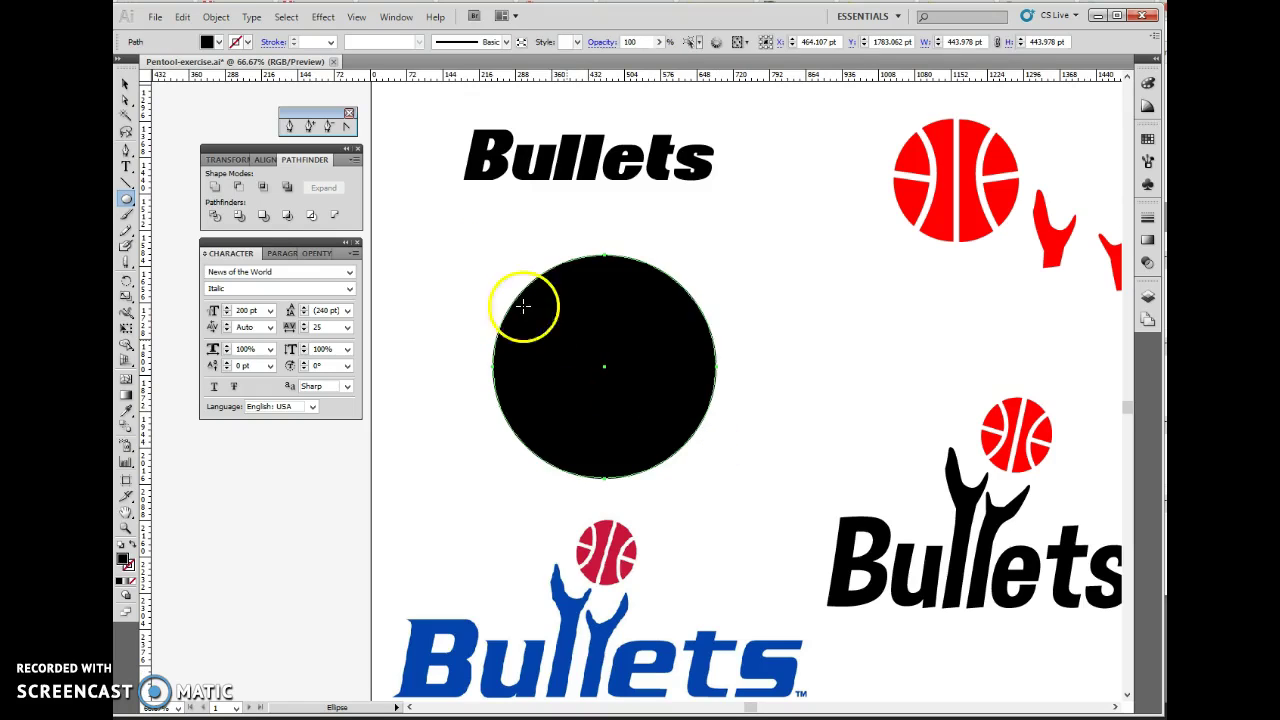
# - Fill the circle with magenta and draw a rectangle about 333 by 541 pt covering its right half
pyautogui.moveTo(131, 200); pyautogui.dragTo(165, 203)
pyautogui.click(208, 42)
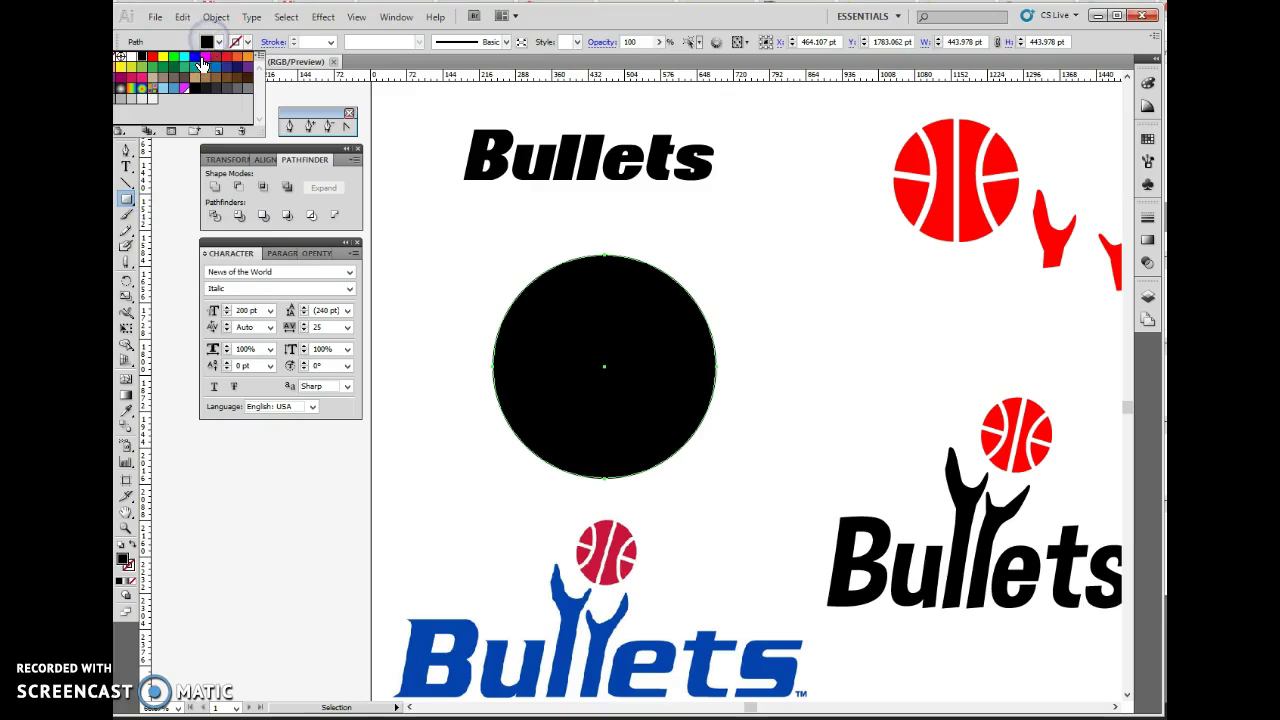
pyautogui.click(203, 62)
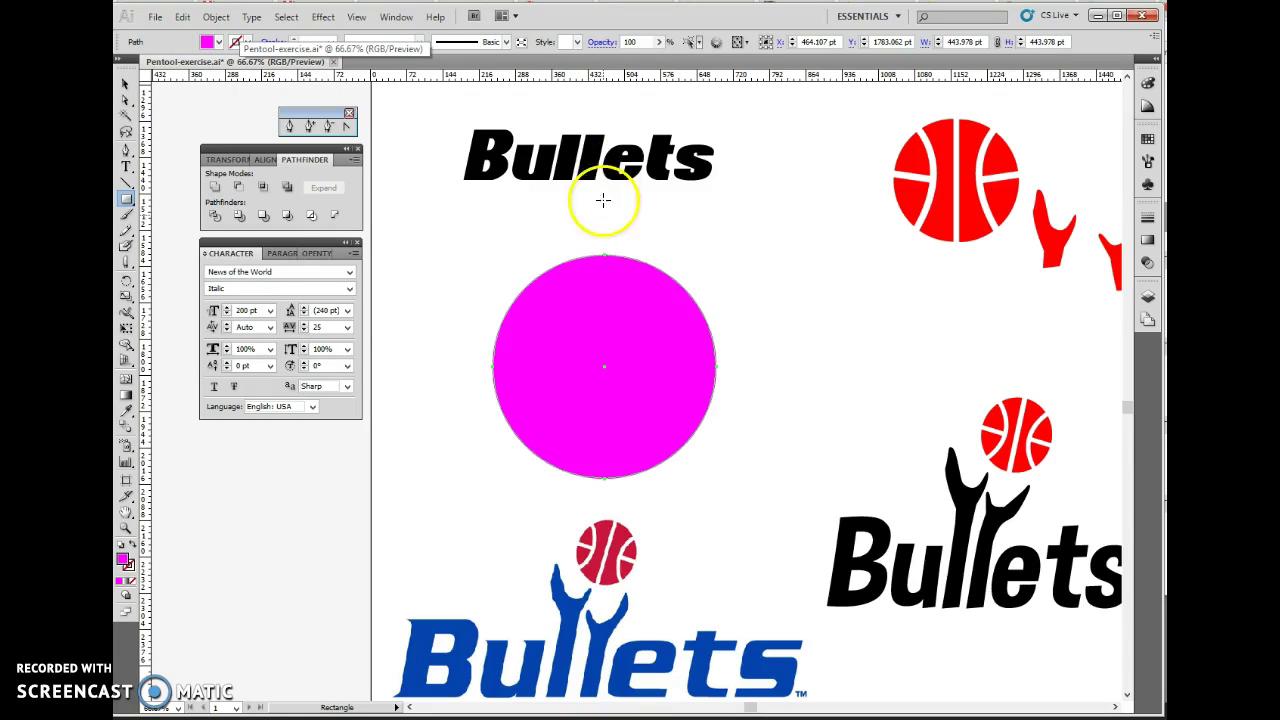
pyautogui.moveTo(602, 223); pyautogui.dragTo(771, 496)
# - Subtract the rectangle from the circle to leave the left half, and move the half circle slightly up and right
pyautogui.click(129, 88)
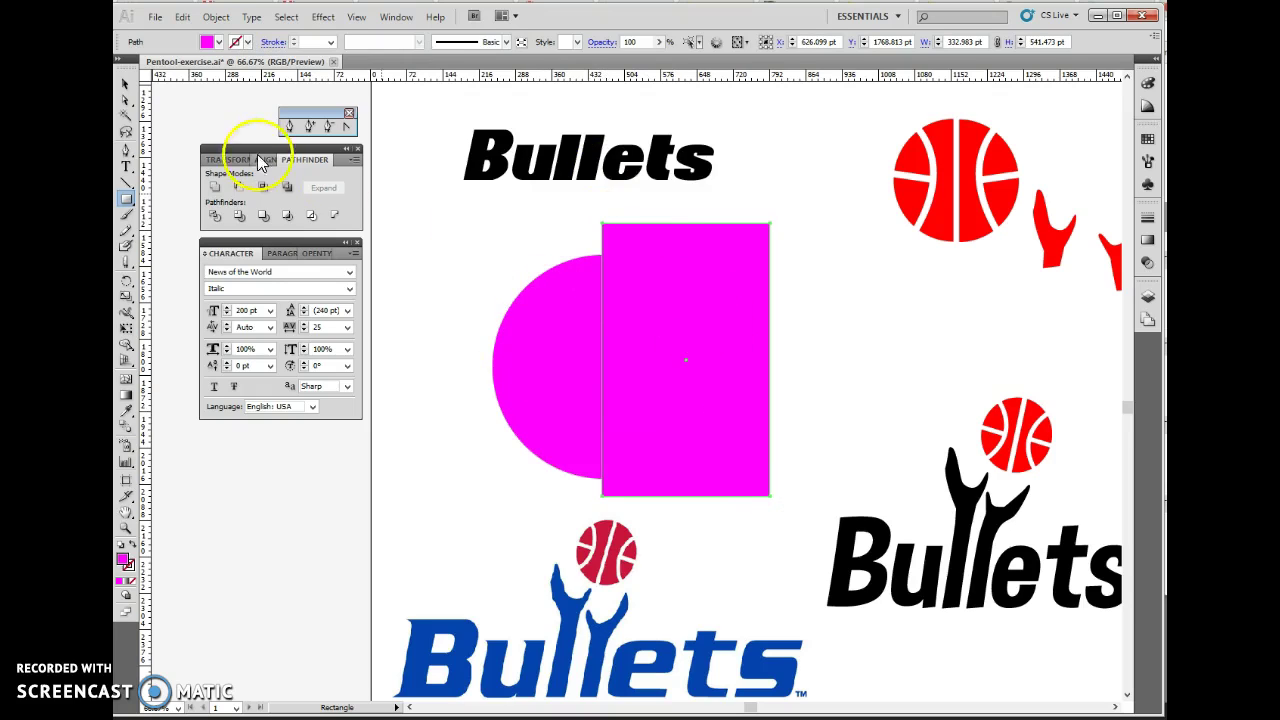
pyautogui.click(567, 330)
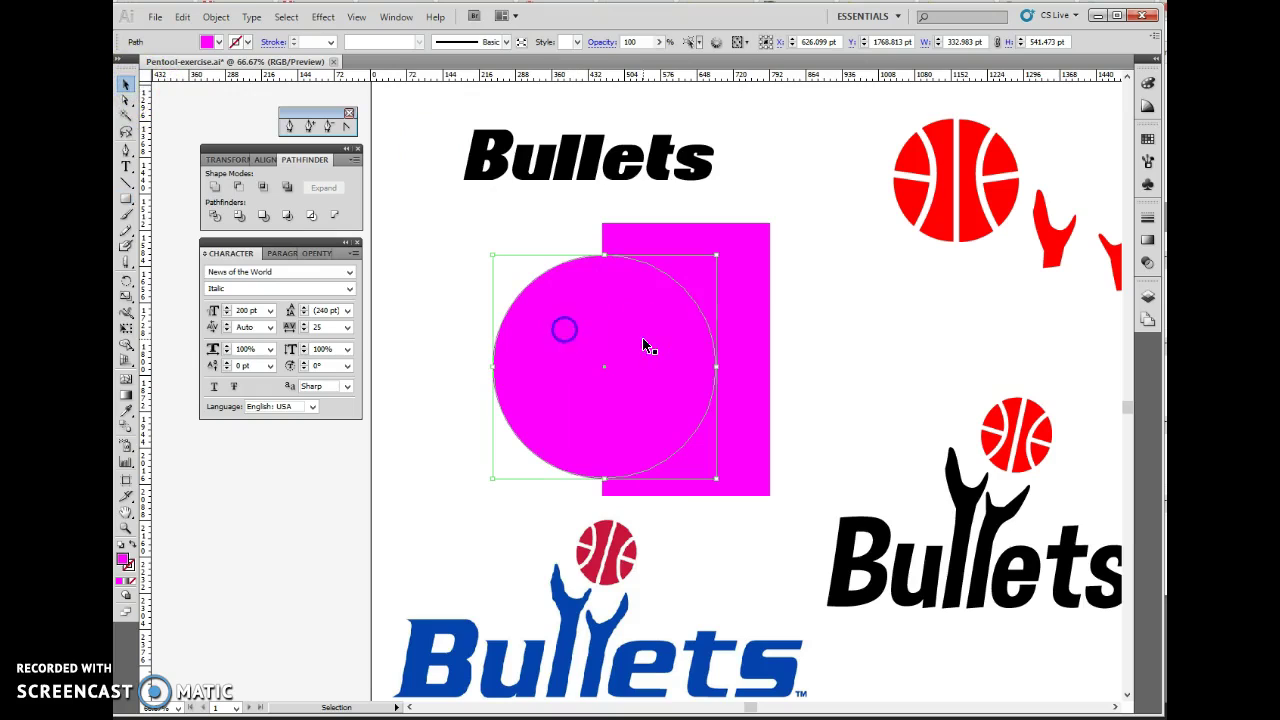
pyautogui.keyDown('shift'); pyautogui.click(752, 330); pyautogui.keyUp('shift')
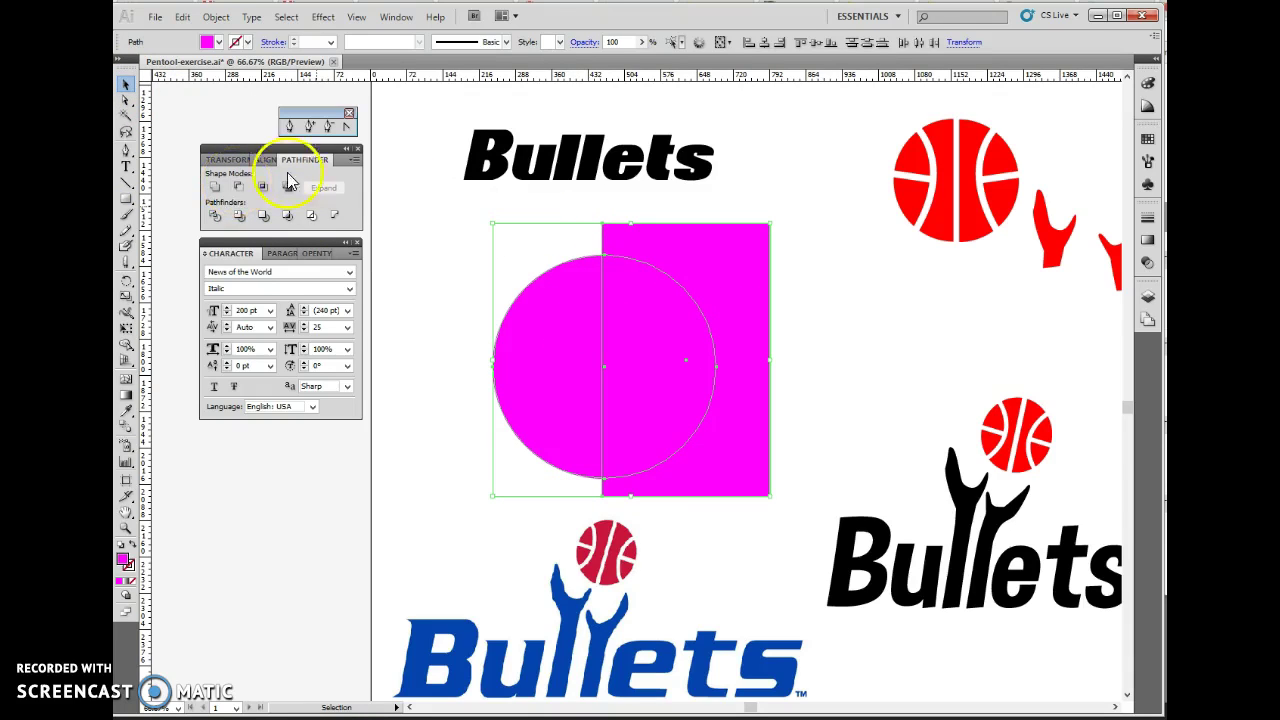
pyautogui.click(236, 188)
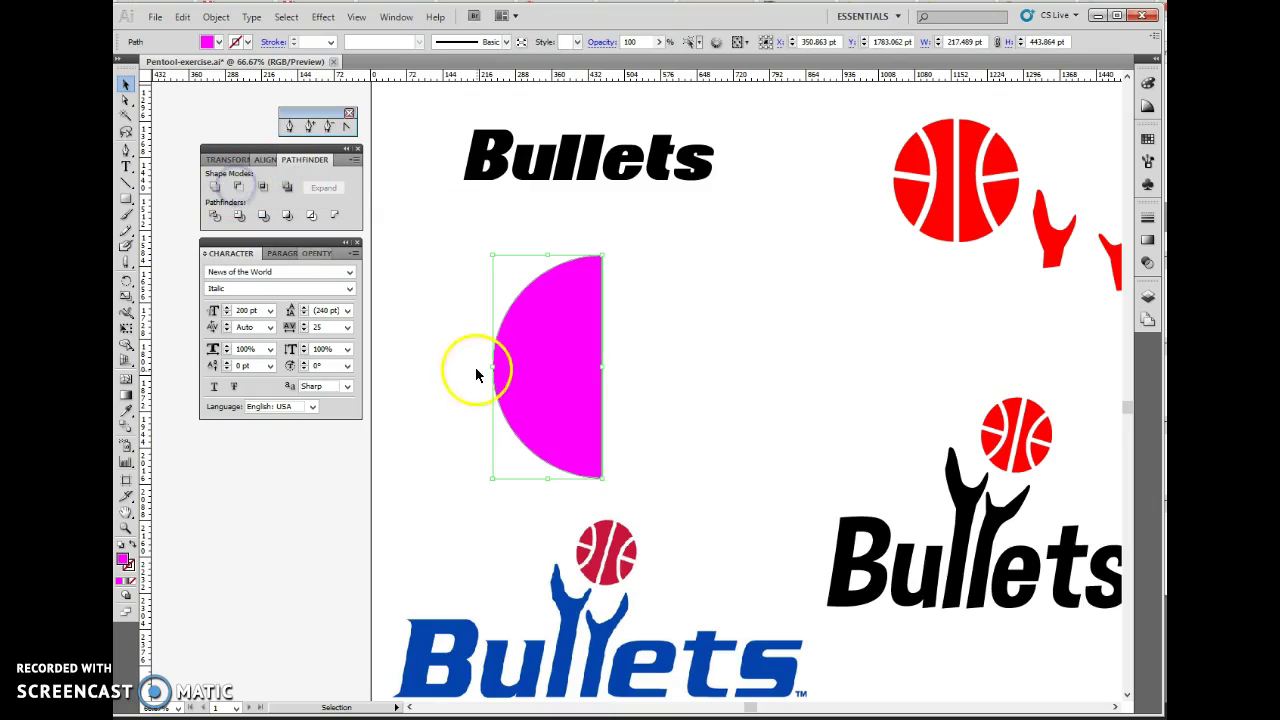
pyautogui.click(674, 349)
pyautogui.click(580, 347)
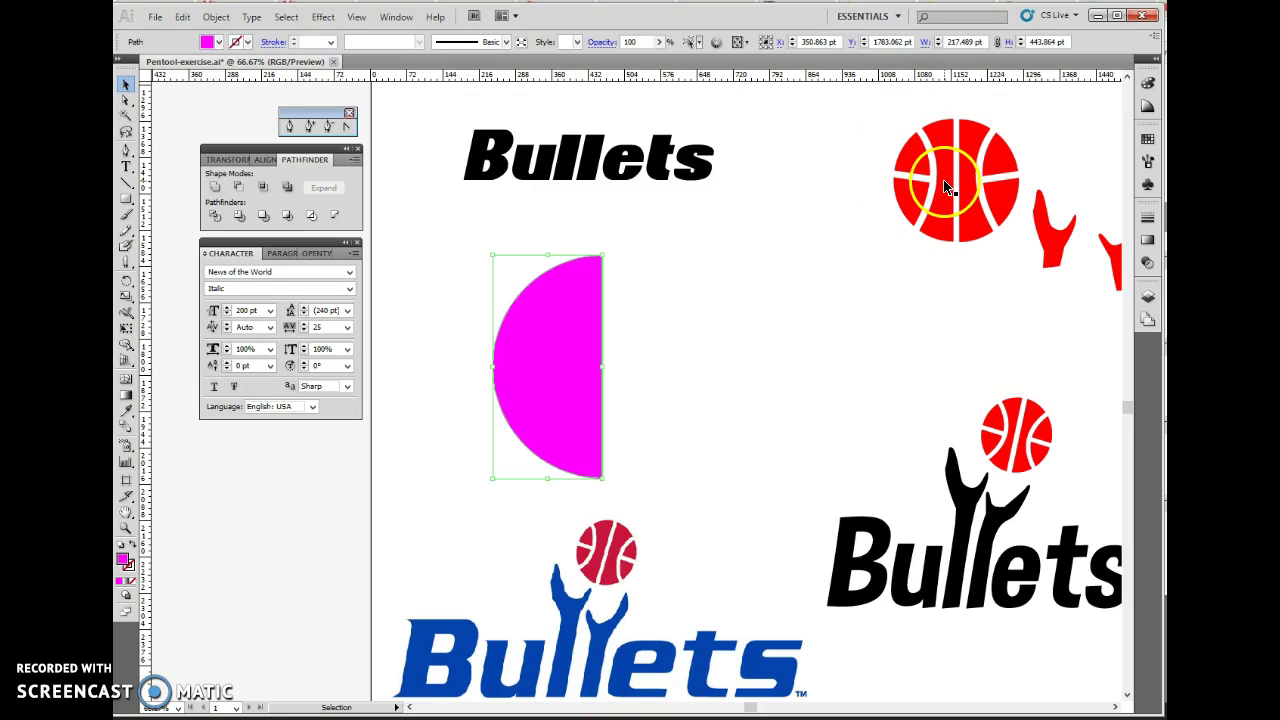
pyautogui.moveTo(540, 357); pyautogui.dragTo(553, 329)
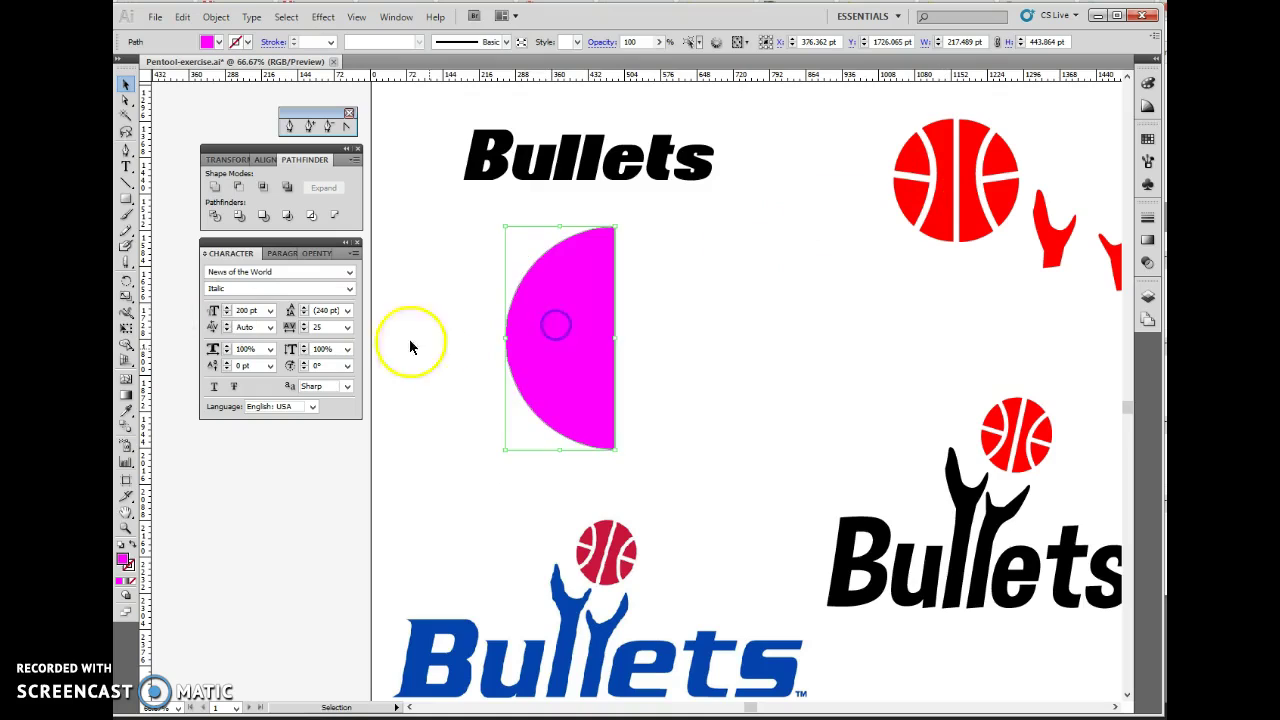
pyautogui.click(429, 349)
# - Prepare the Pen tool for drawing with a black stroke and no fill
pyautogui.click(127, 157)
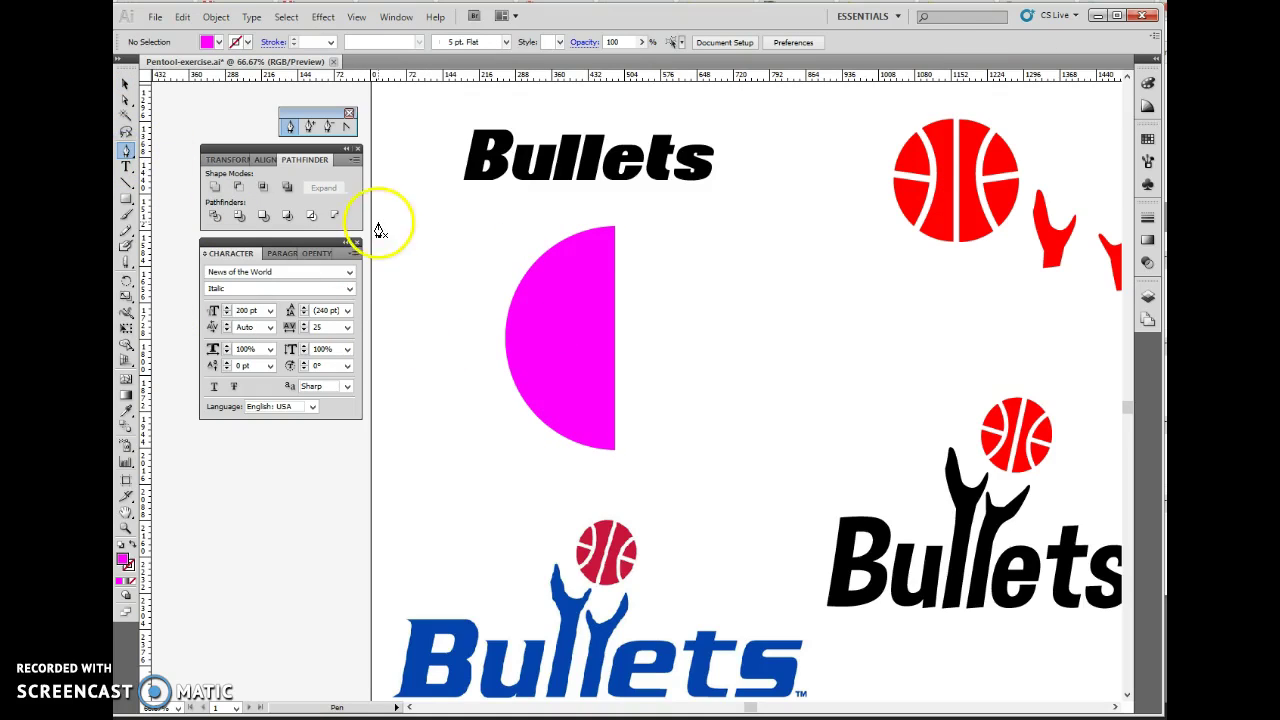
pyautogui.click(219, 44)
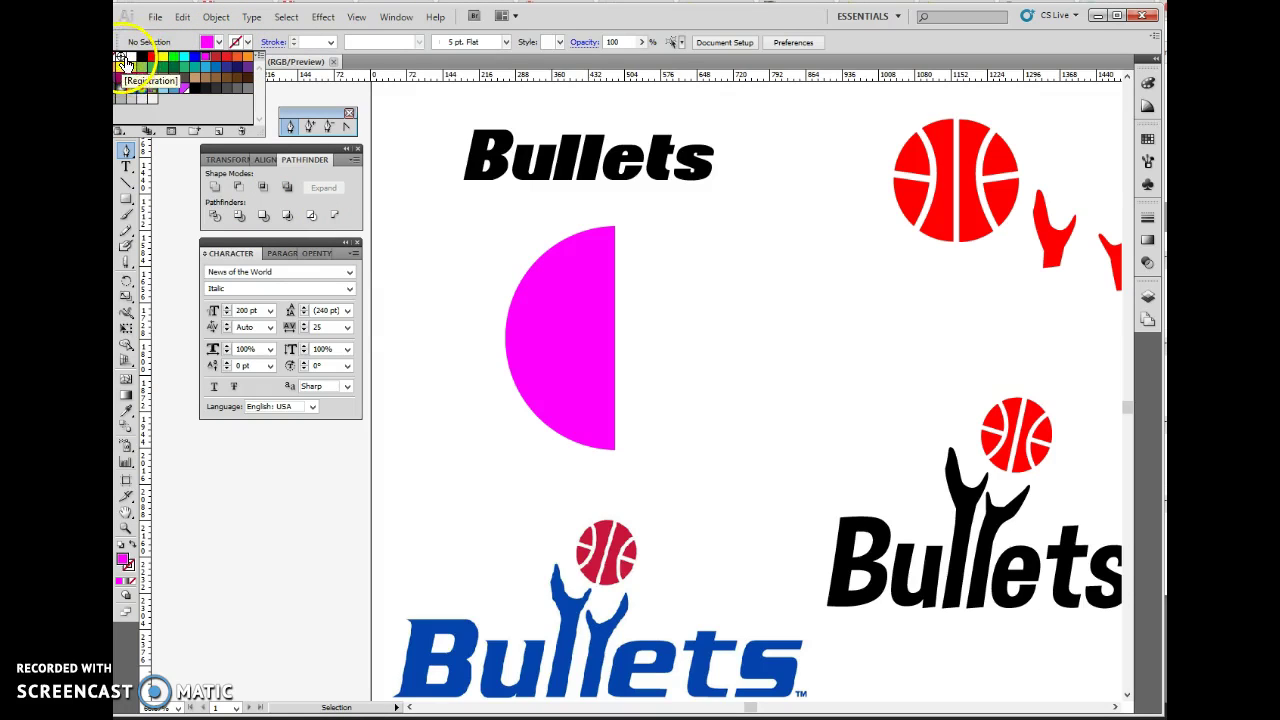
pyautogui.click(220, 43)
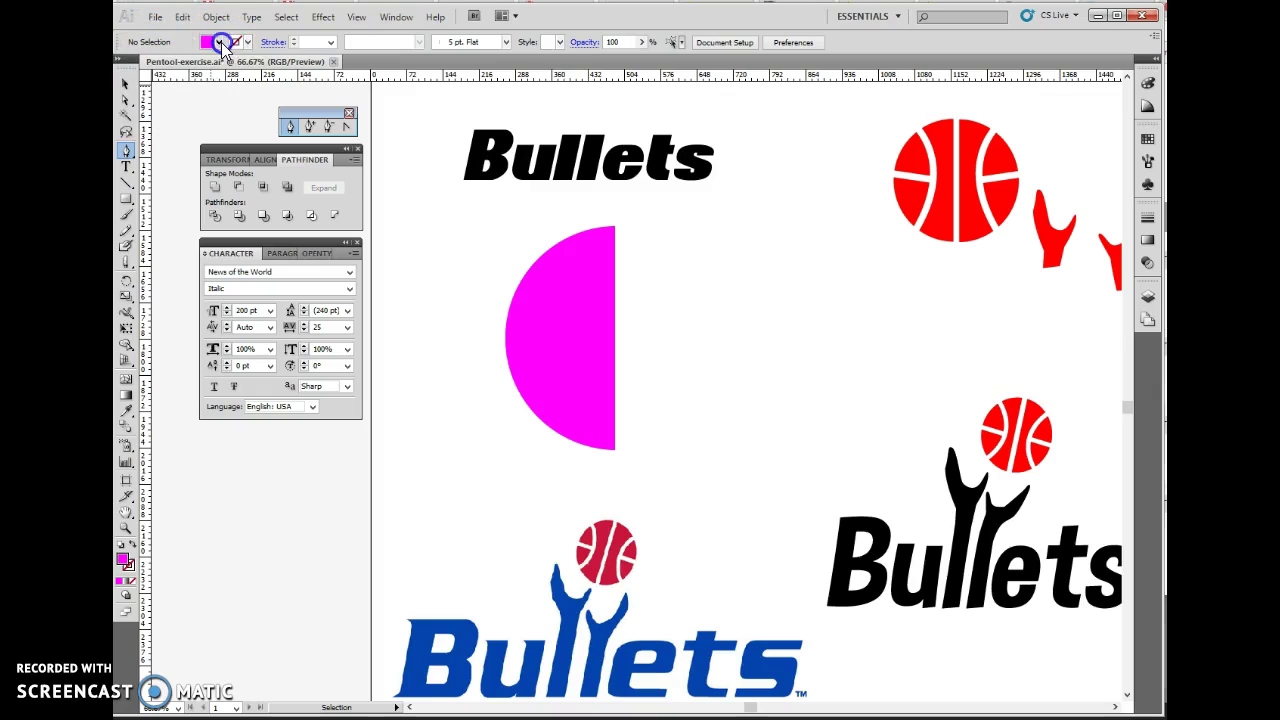
pyautogui.click(247, 43)
pyautogui.click(141, 56)
pyautogui.click(212, 43)
pyautogui.click(216, 44)
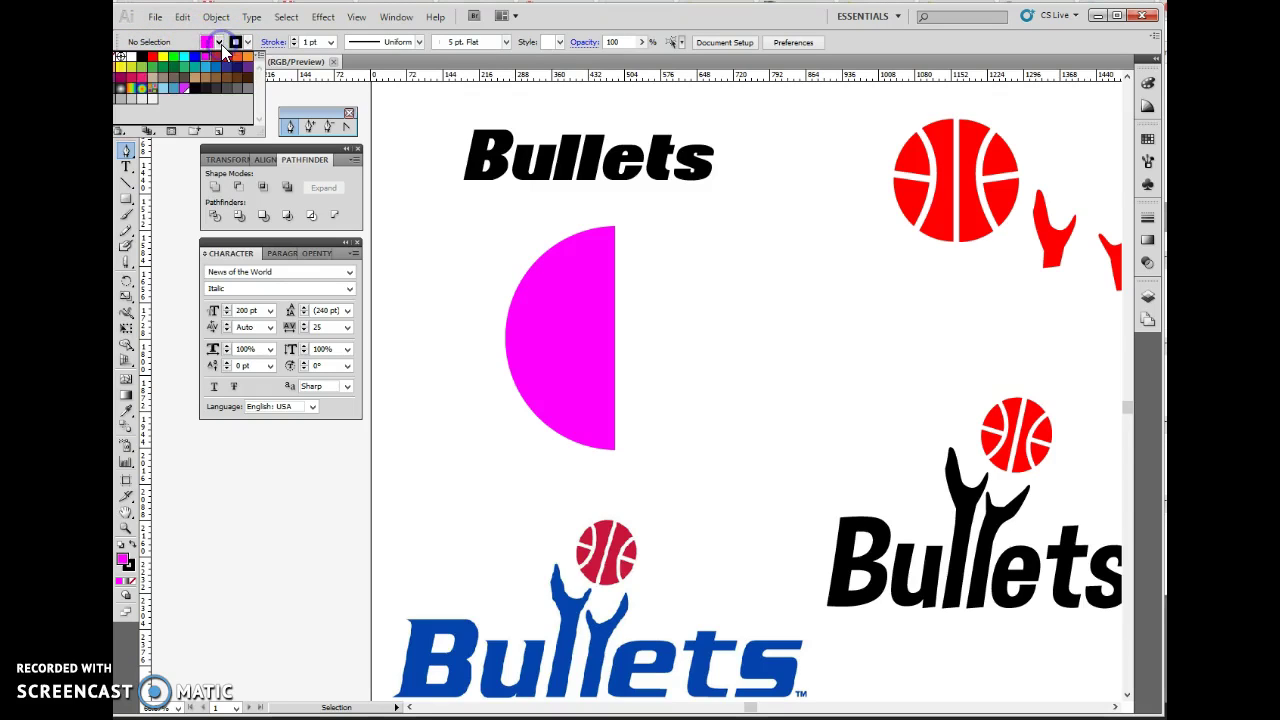
pyautogui.click(121, 57)
pyautogui.press('p')
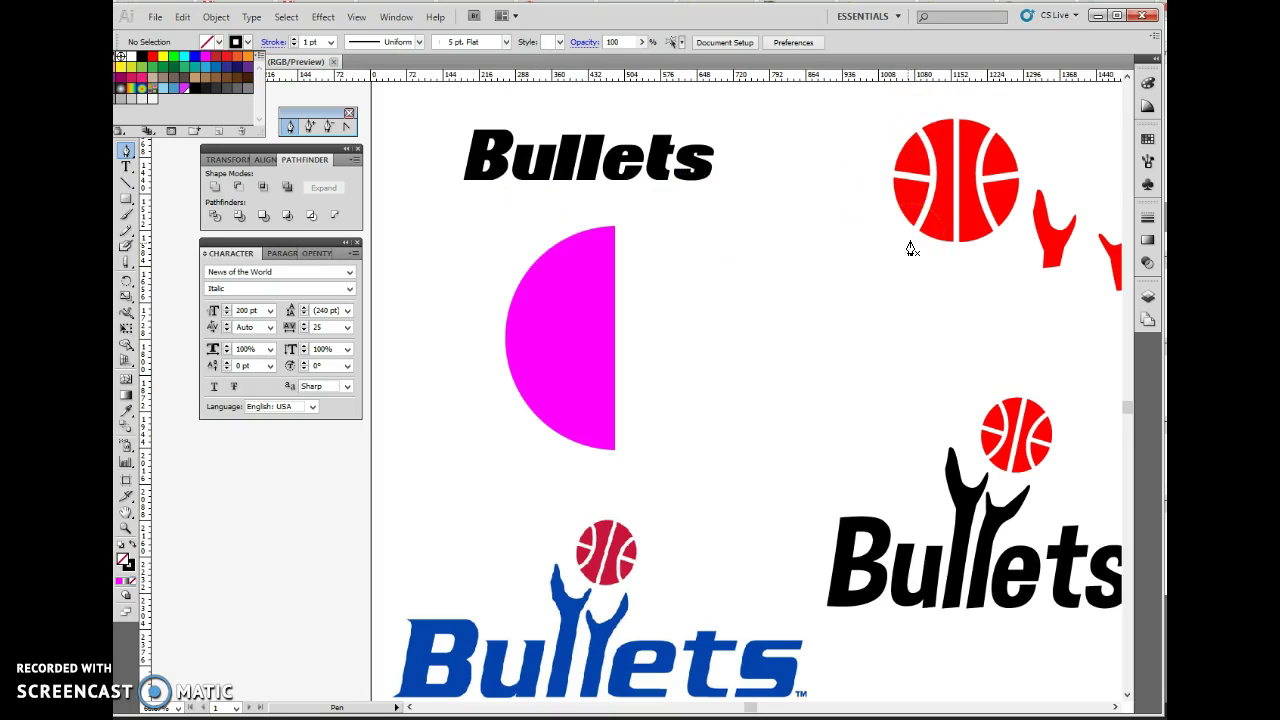
pyautogui.click(549, 233)
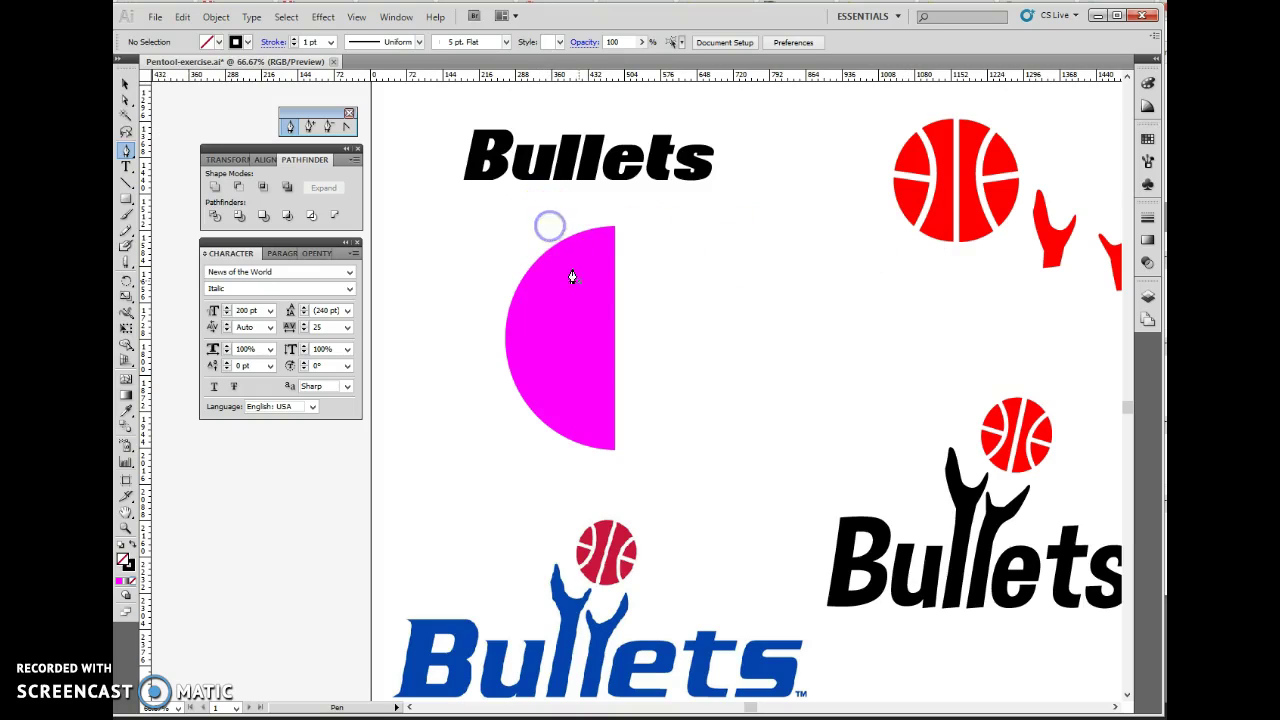
# - Draw an open curve about 63 by 459 pt with the Pen tool, running from the half circle's lower edge past its upper edge
pyautogui.click(555, 449)
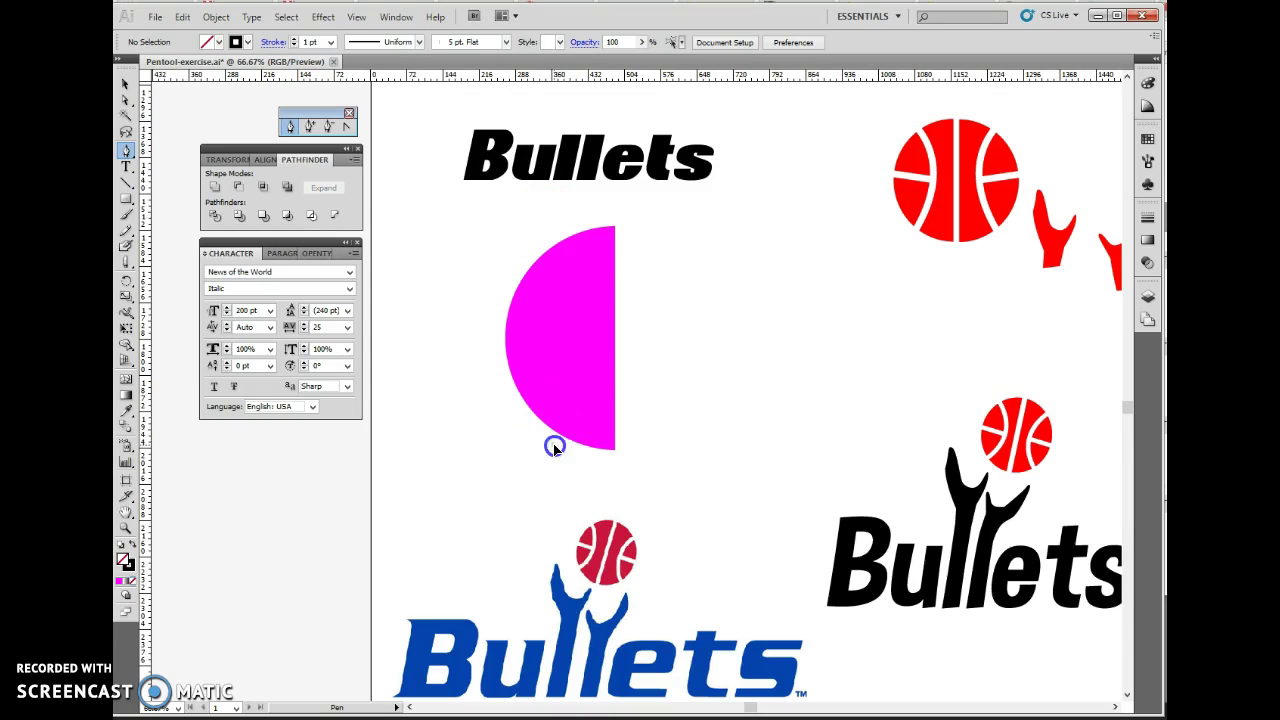
pyautogui.moveTo(531, 478); pyautogui.dragTo(529, 477)
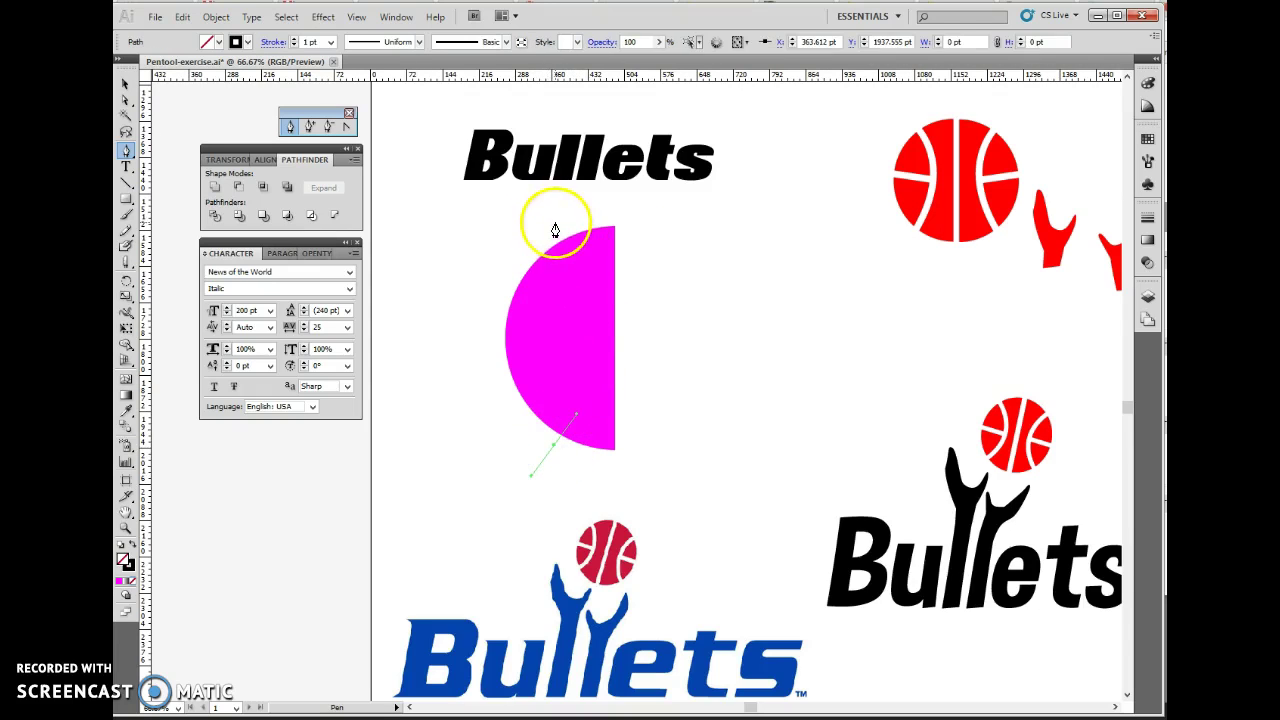
pyautogui.moveTo(562, 217); pyautogui.dragTo(505, 199)
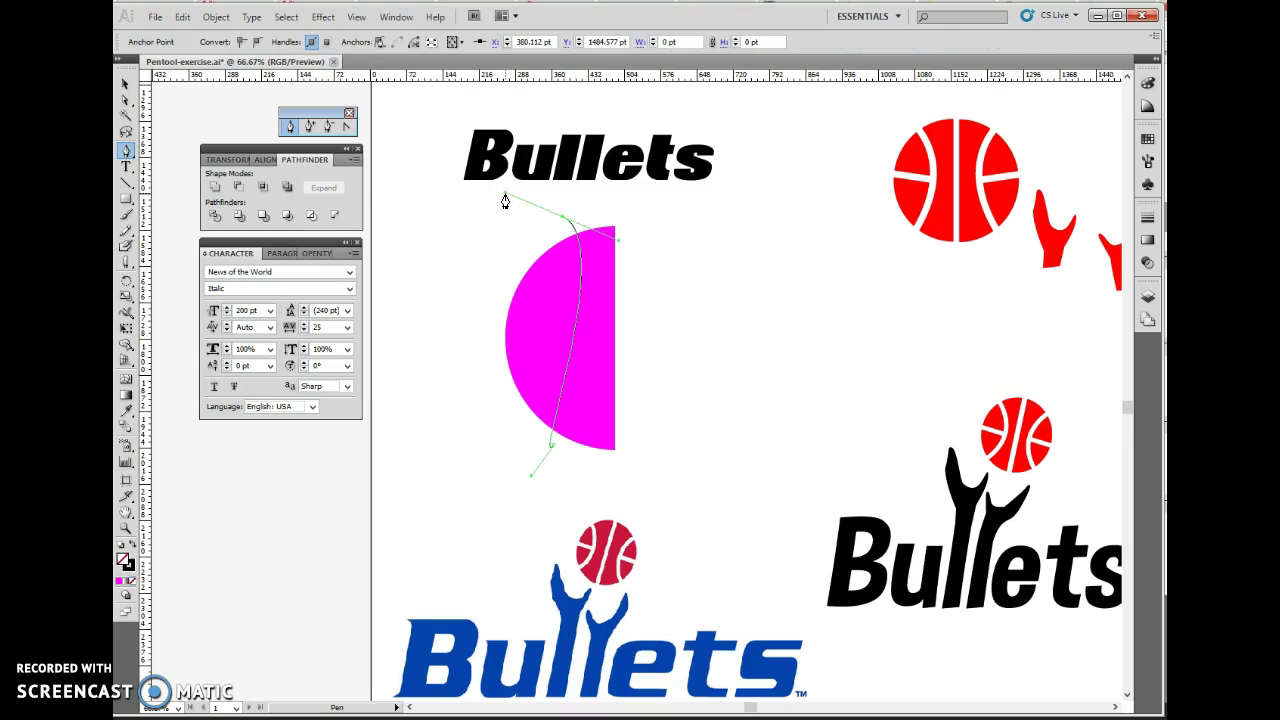
pyautogui.keyDown('ctrl'); pyautogui.click(460, 262); pyautogui.keyUp('ctrl')
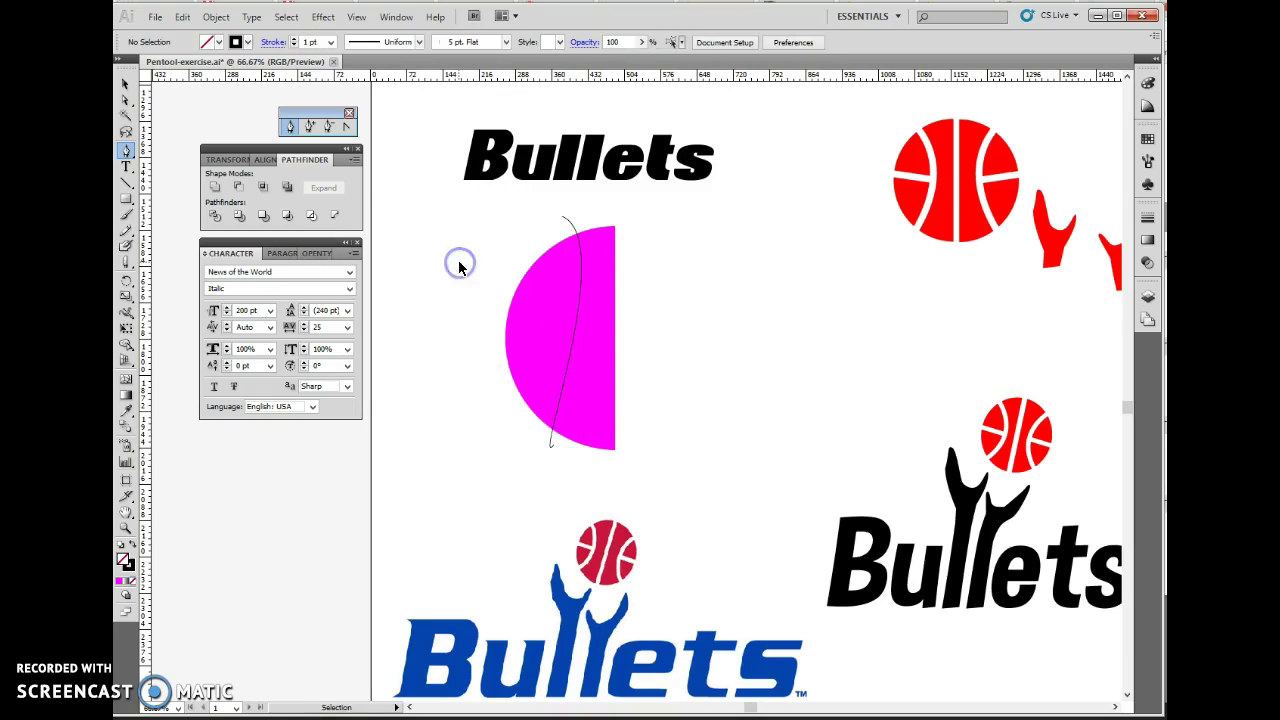
# - Bow the curve further right by lengthening its upper direction handle, and shift its lower anchor slightly right and reshape that anchor's handles
pyautogui.click(126, 100)
pyautogui.click(572, 221)
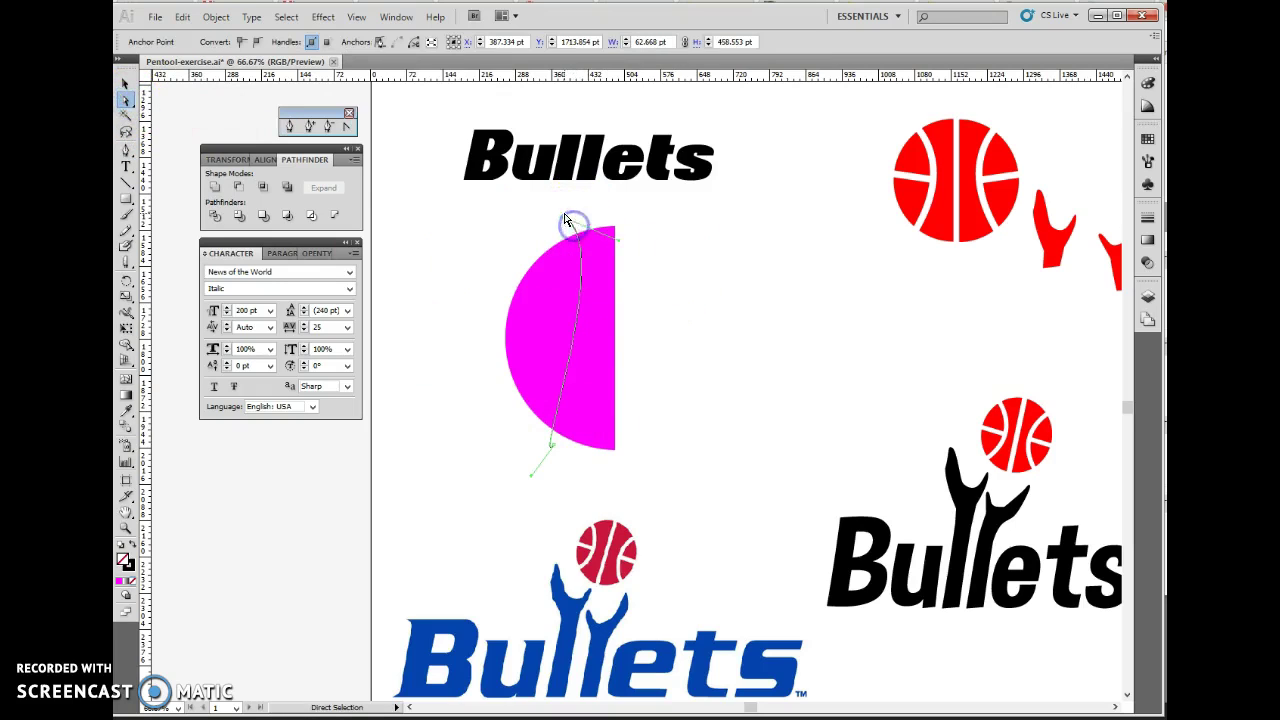
pyautogui.moveTo(620, 244)
pyautogui.mouseDown()
pyautogui.moveTo(646, 230)
pyautogui.moveTo(643, 243)
pyautogui.mouseUp()
pyautogui.click(552, 453)
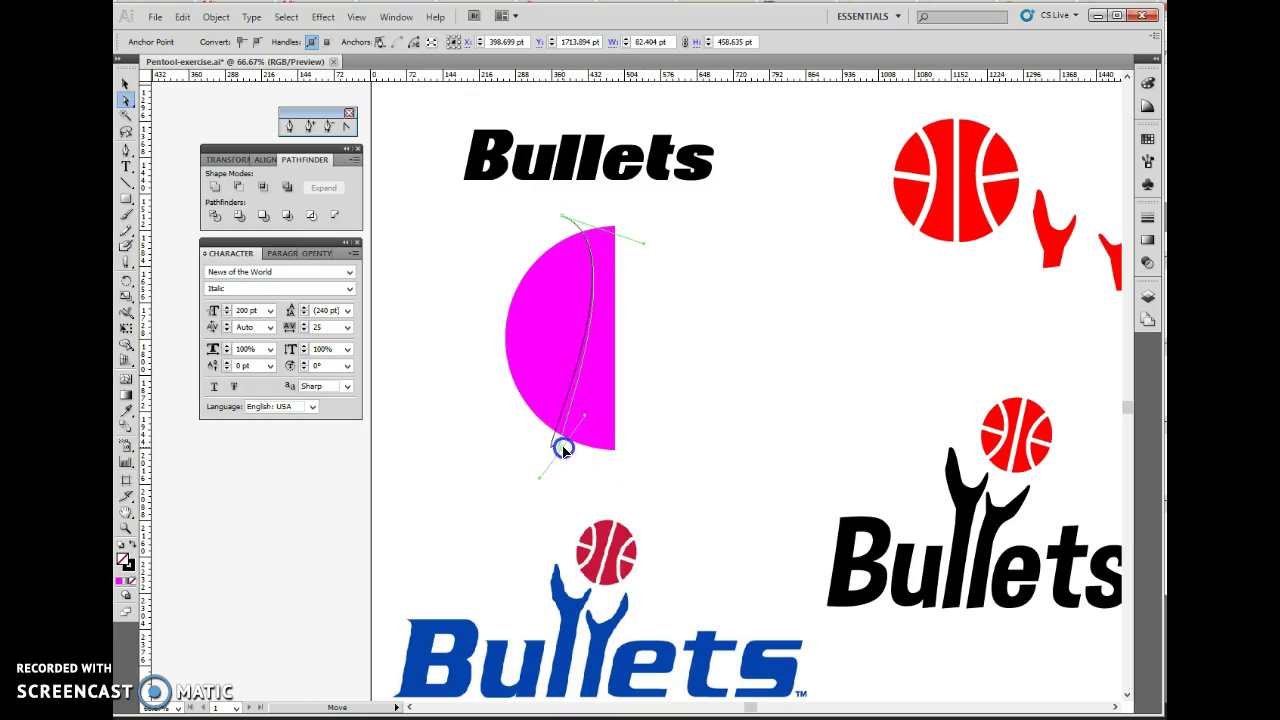
pyautogui.moveTo(541, 480); pyautogui.dragTo(622, 355)
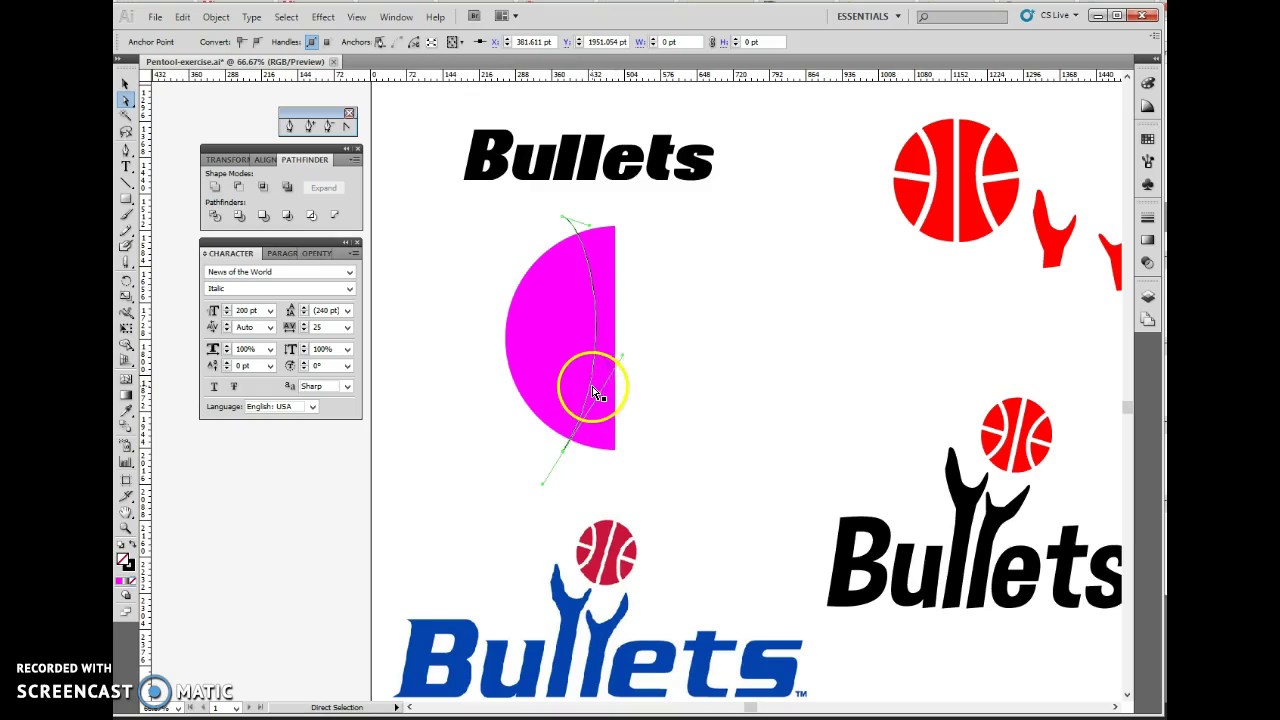
# - Refine the curve's lower end by adjusting its direction handle and moving the anchor slightly left, just outside the half circle
pyautogui.moveTo(573, 443)
pyautogui.mouseDown()
pyautogui.moveTo(560, 434)
pyautogui.moveTo(570, 441)
pyautogui.mouseUp()
pyautogui.click(691, 434)
pyautogui.click(566, 439)
pyautogui.click(572, 435)
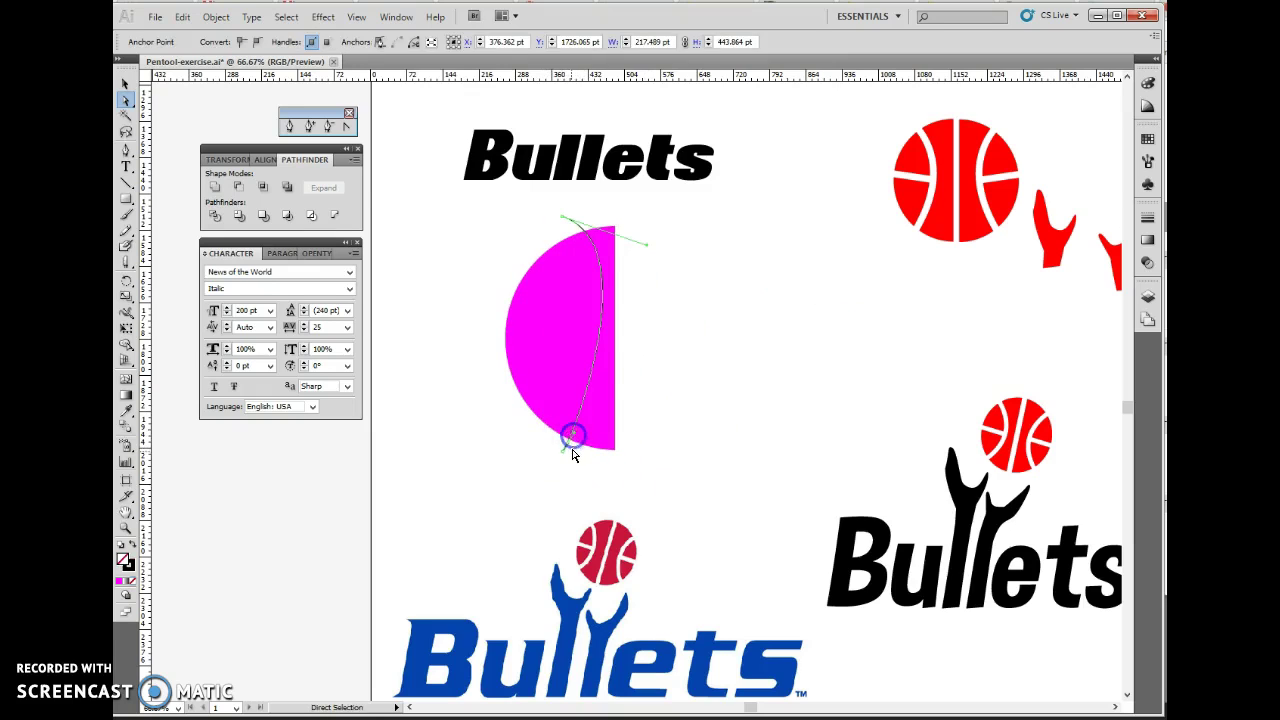
pyautogui.moveTo(563, 453); pyautogui.dragTo(544, 490)
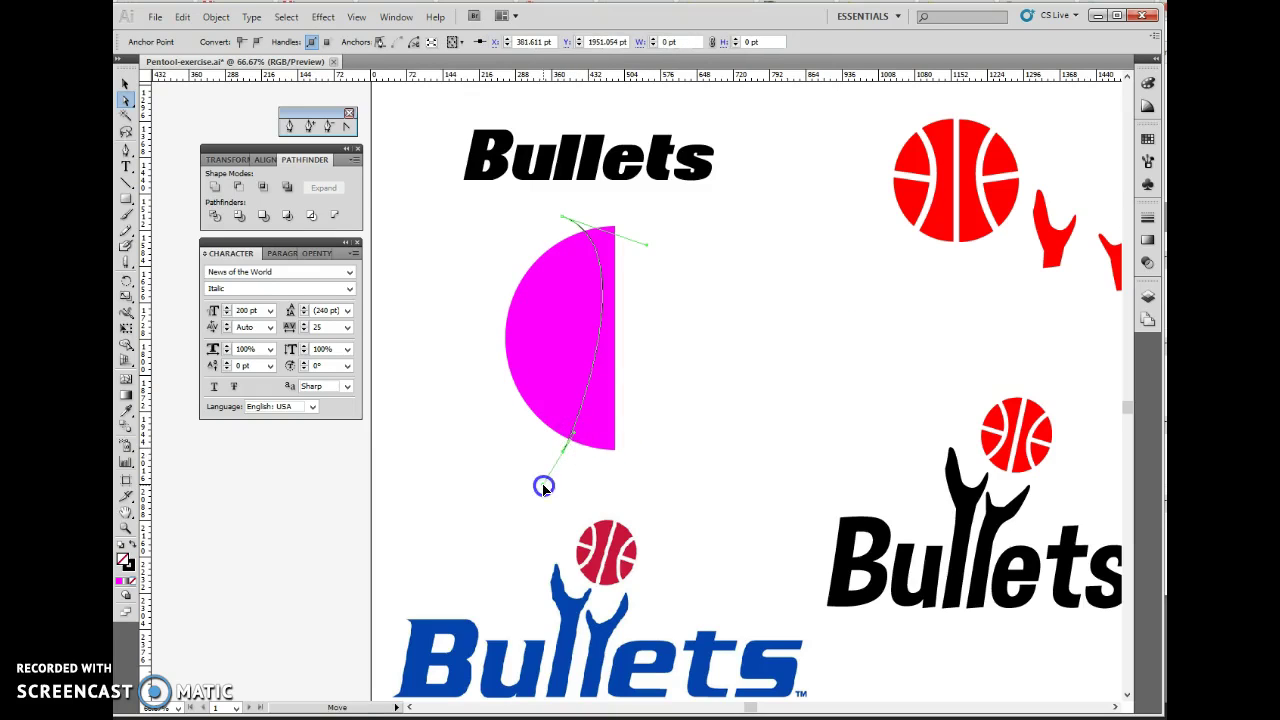
pyautogui.click(563, 453)
pyautogui.moveTo(553, 455); pyautogui.dragTo(558, 451)
# - Move the curve's upper anchor up and left, and angle its inner direction handle downward for an even arc about 96 by 484 pt
pyautogui.click(562, 217)
pyautogui.moveTo(562, 217); pyautogui.dragTo(543, 209)
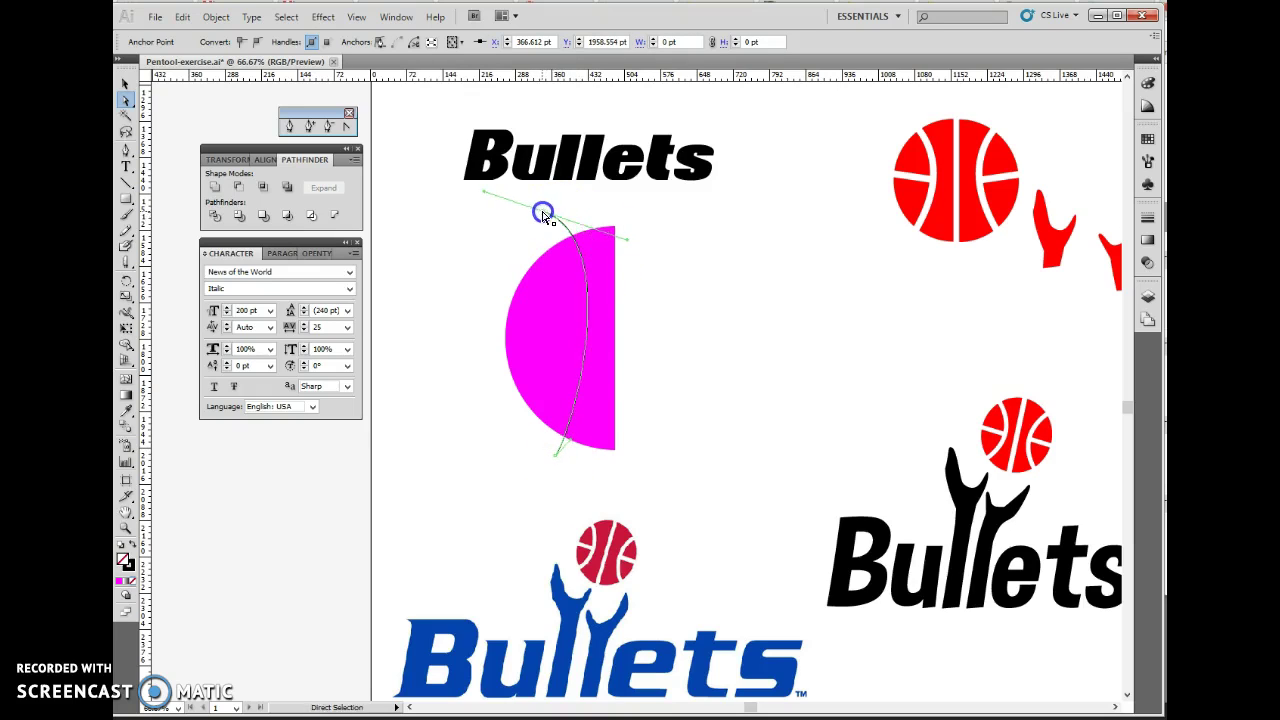
pyautogui.moveTo(629, 240); pyautogui.dragTo(632, 287)
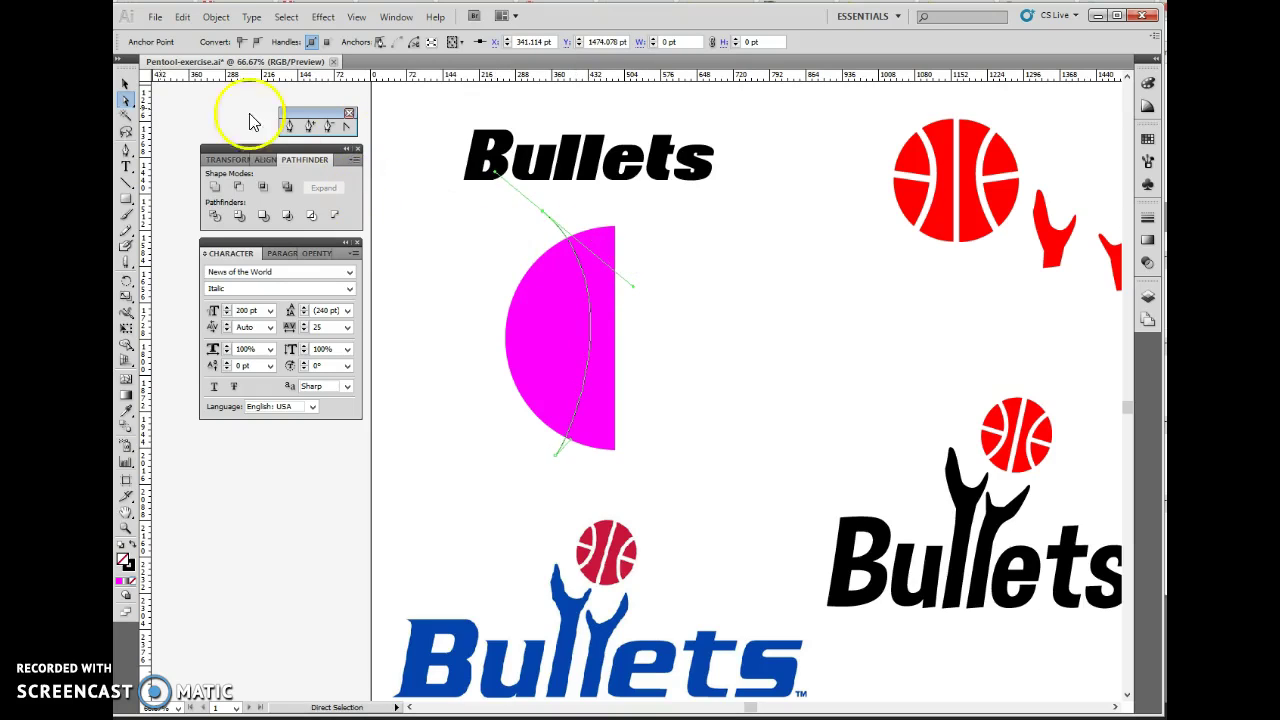
# - Set the stroke weight of the curved path to 14 pt
pyautogui.click(126, 86)
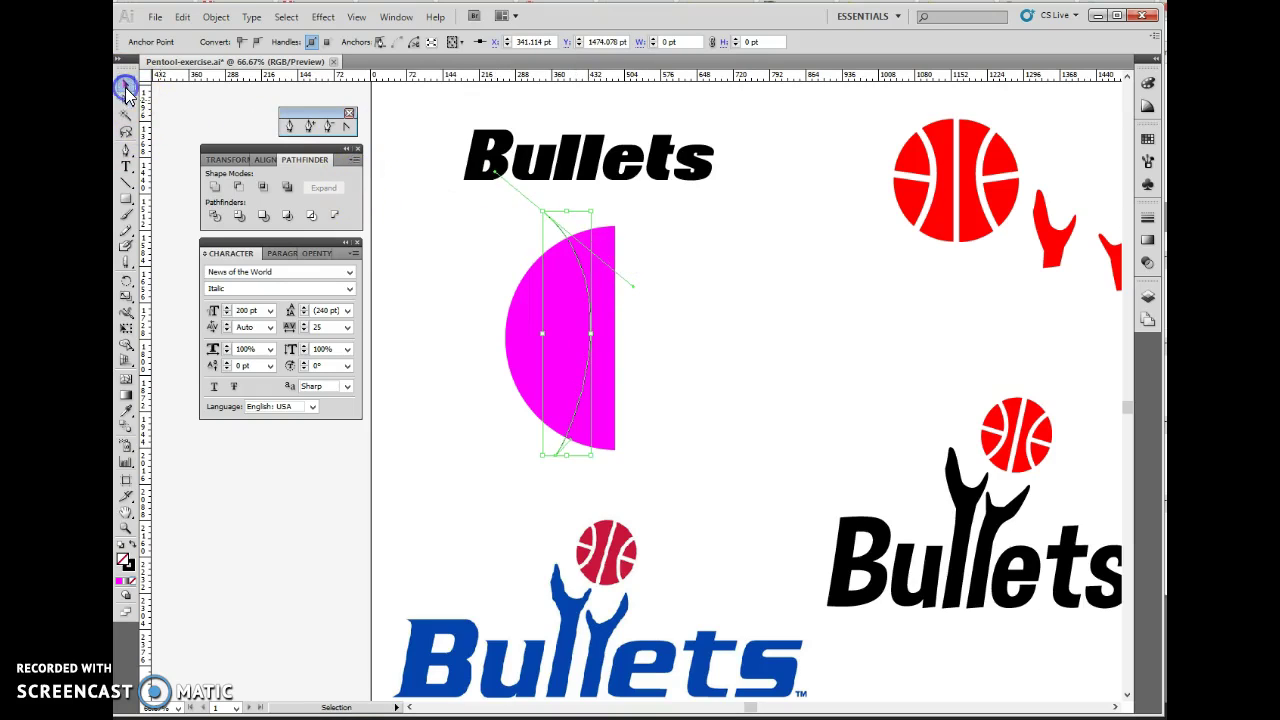
pyautogui.click(590, 326)
pyautogui.click(558, 222)
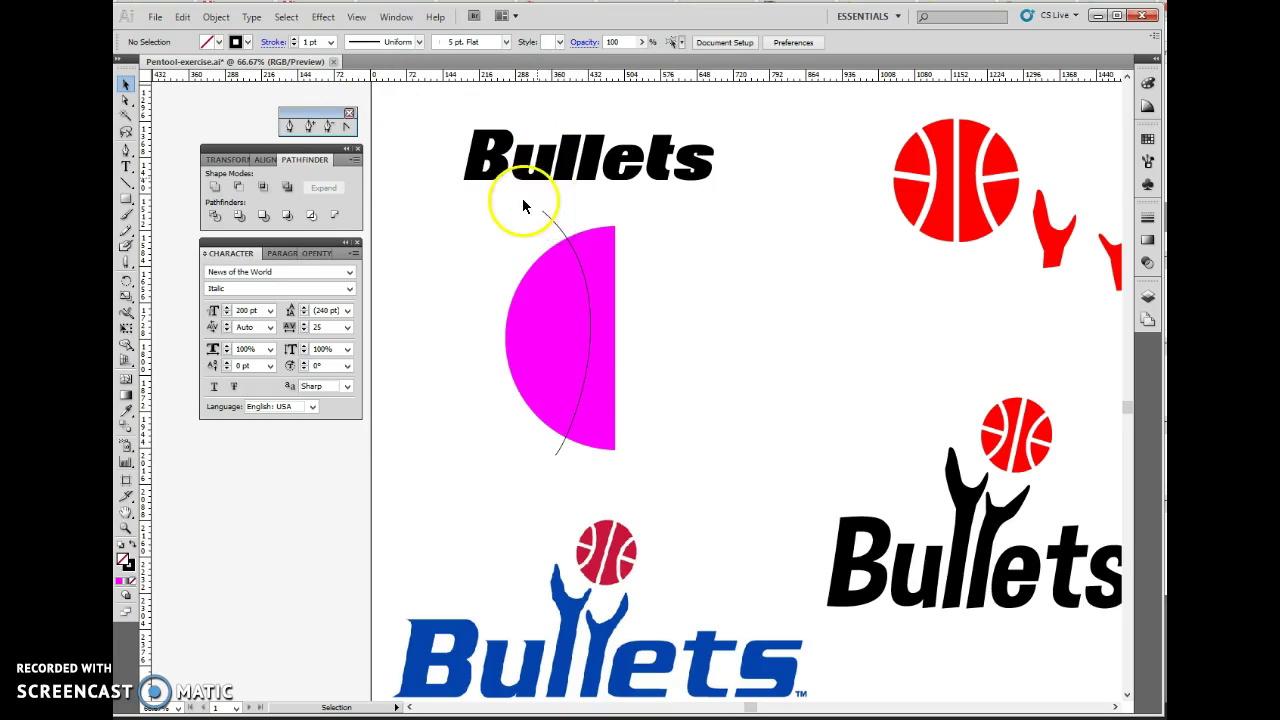
pyautogui.click(556, 227)
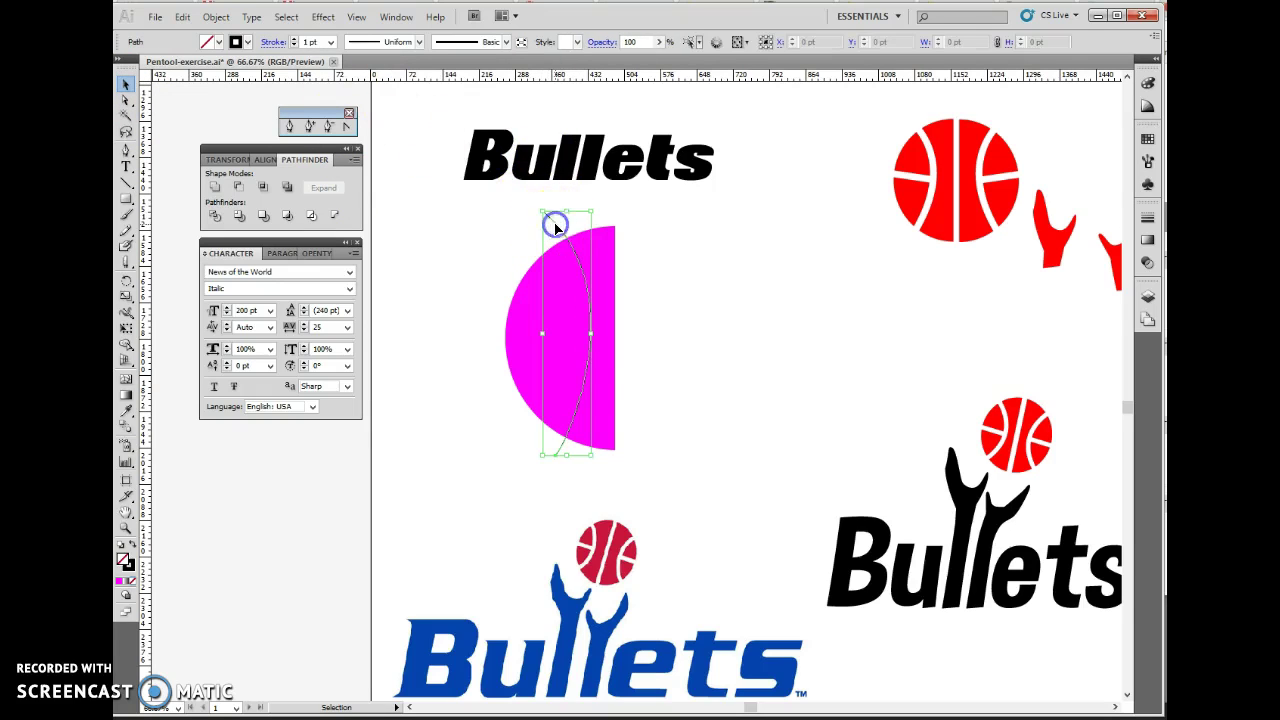
pyautogui.click(330, 44)
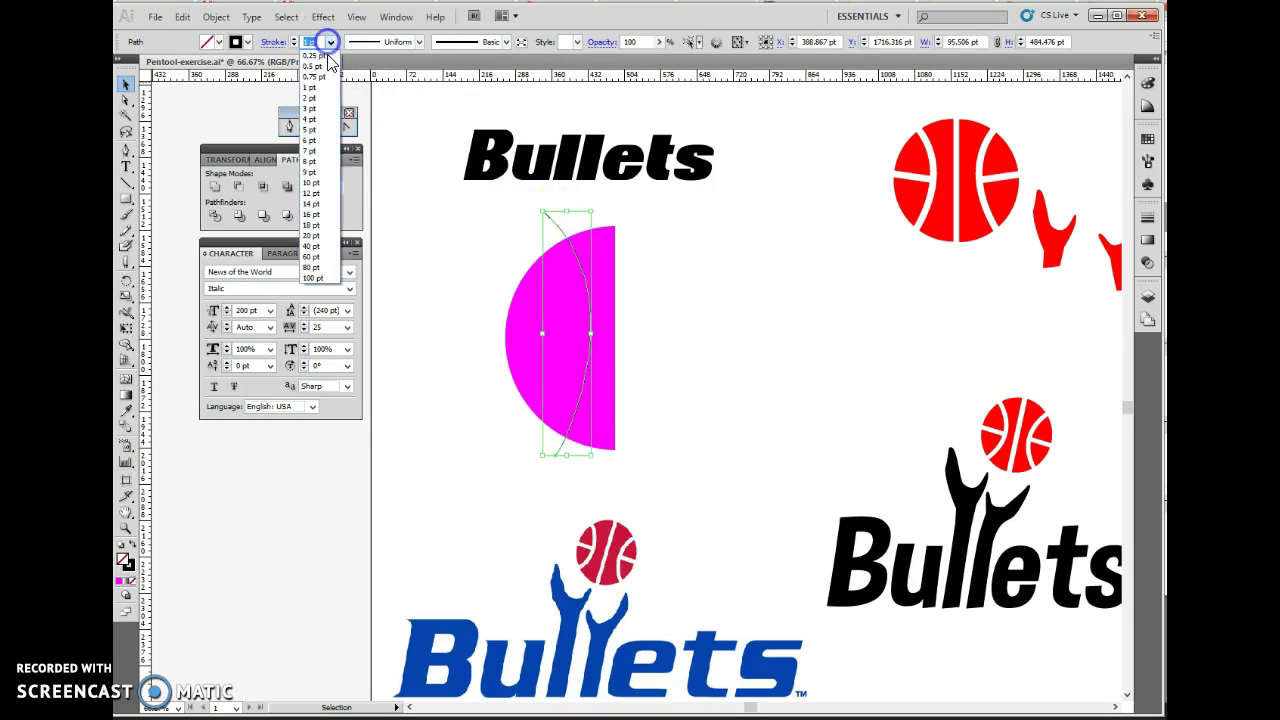
pyautogui.click(320, 208)
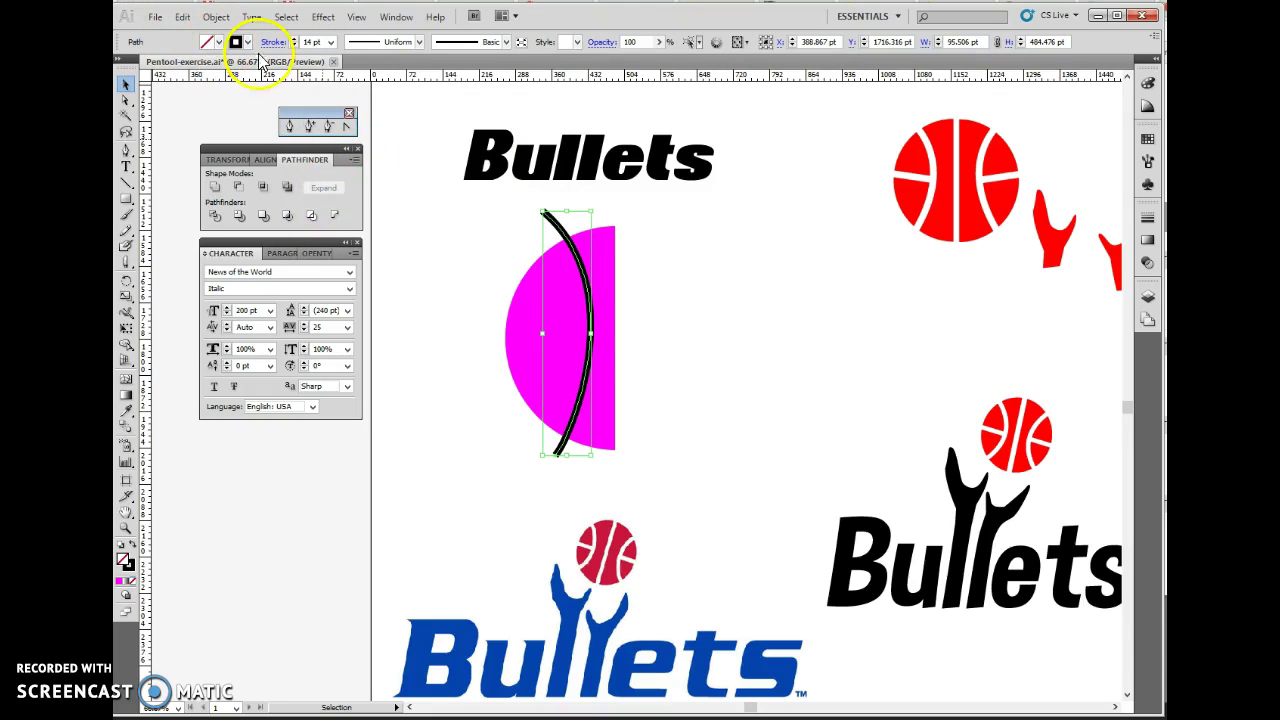
pyautogui.click(680, 266)
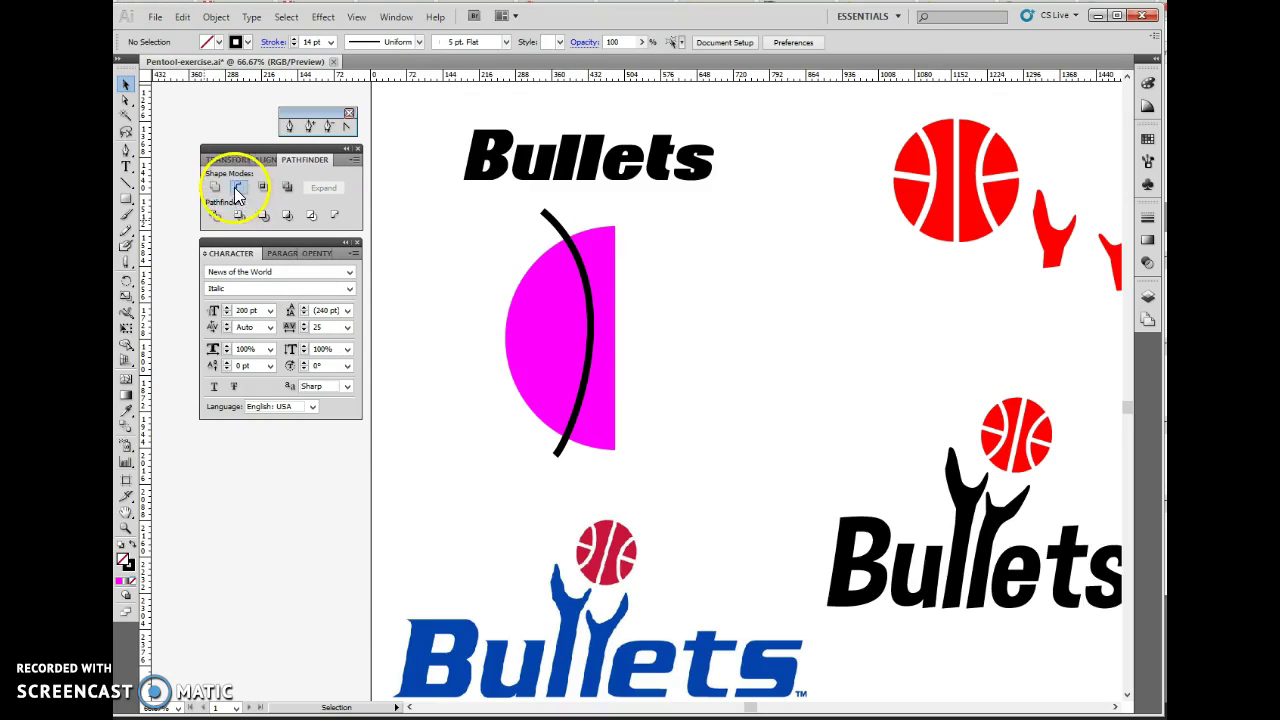
# - Try to subtract the stroked curve from the magenta half circle with Minus Front, and undo the subtraction
pyautogui.moveTo(634, 346); pyautogui.dragTo(634, 346)
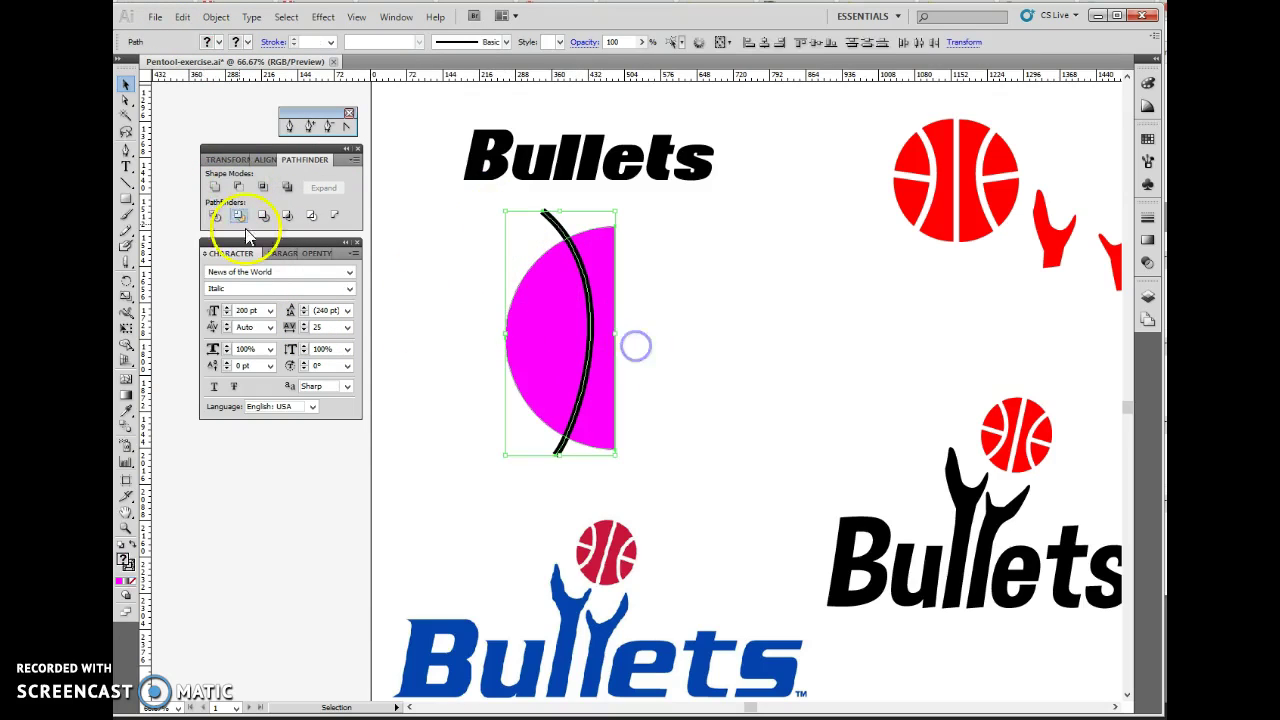
pyautogui.click(238, 187)
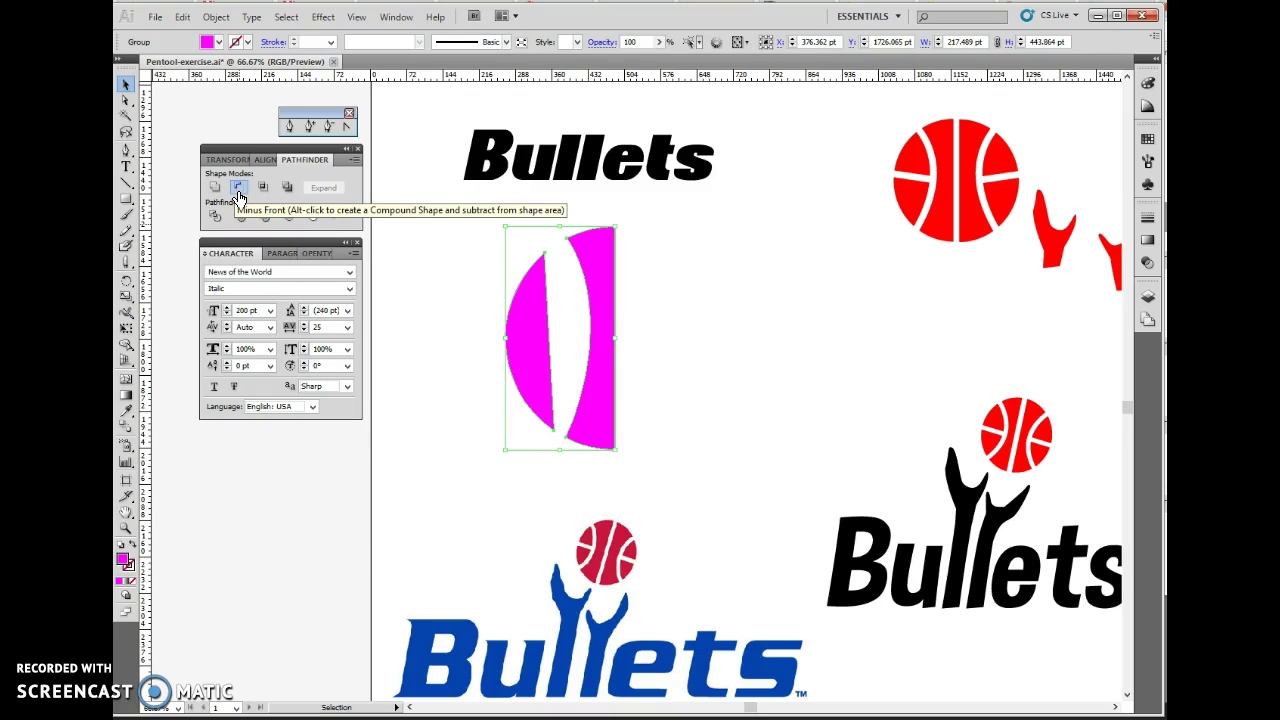
pyautogui.hotkey('ctrl', 'z')
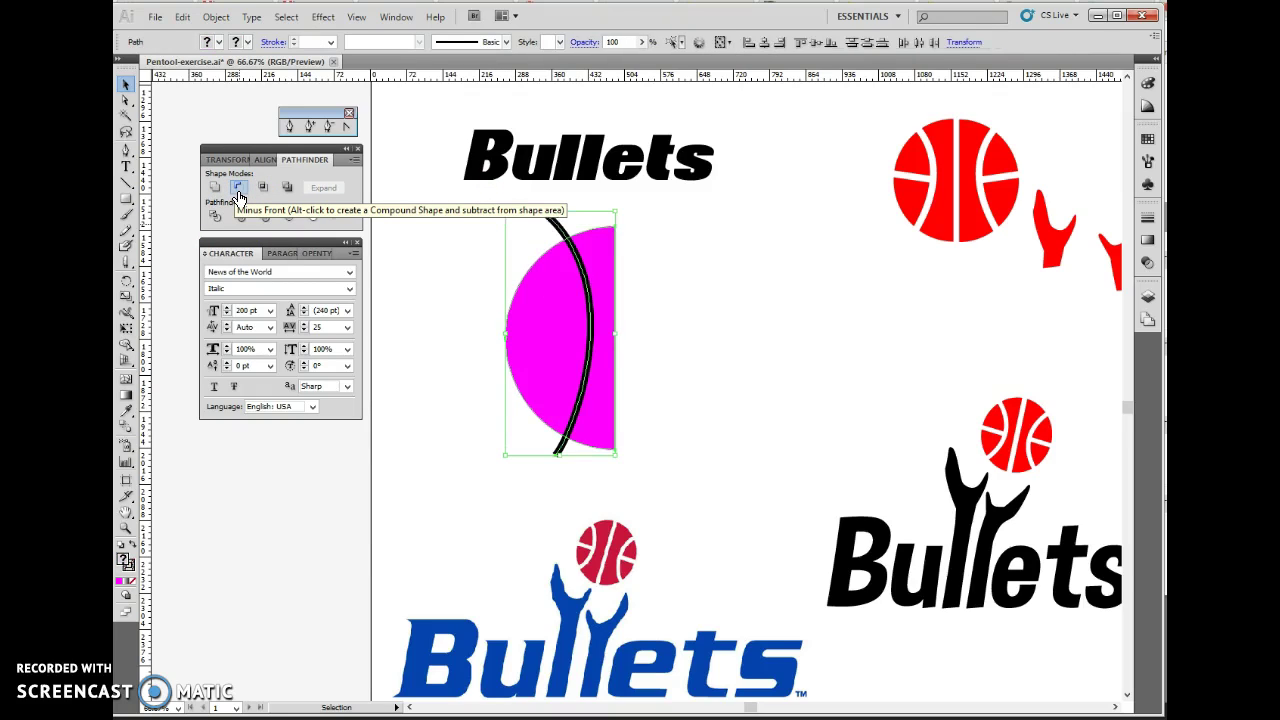
pyautogui.click(465, 235)
# - Demonstrate the curve's enclosed area by filling it with magenta and red, and set its fill back to none
pyautogui.click(574, 405)
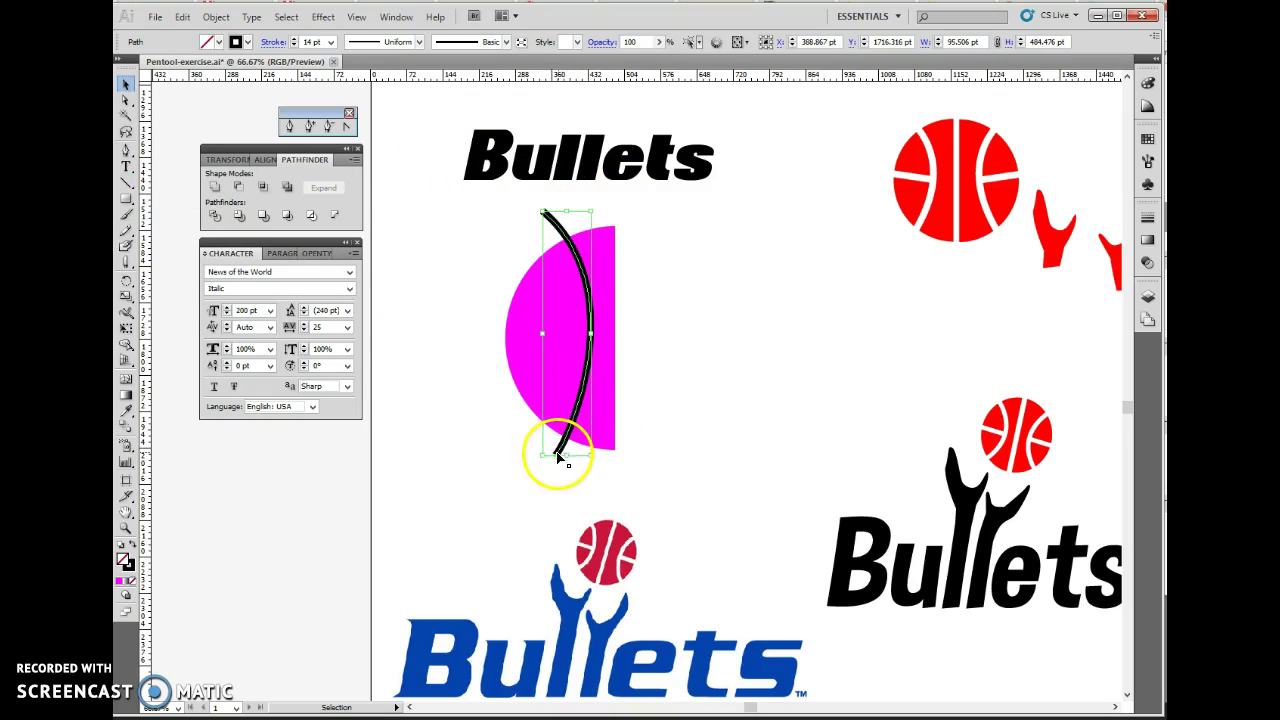
pyautogui.click(218, 44)
pyautogui.click(207, 63)
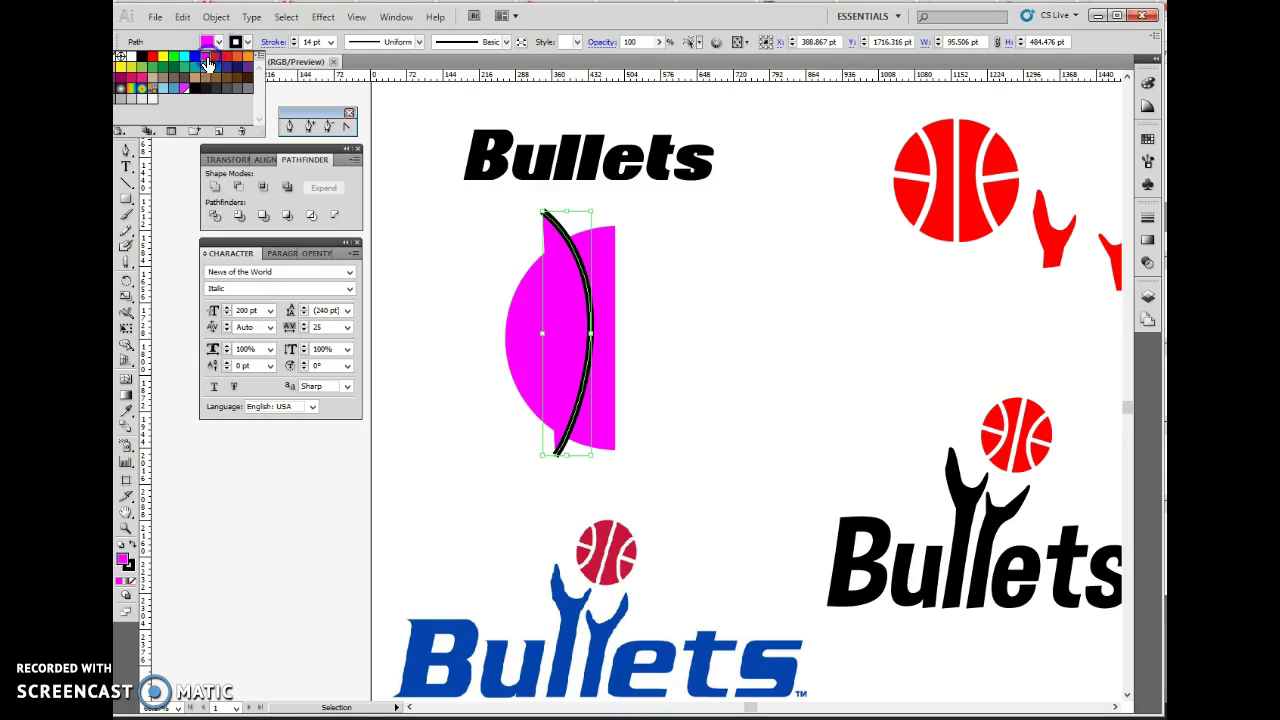
pyautogui.click(228, 58)
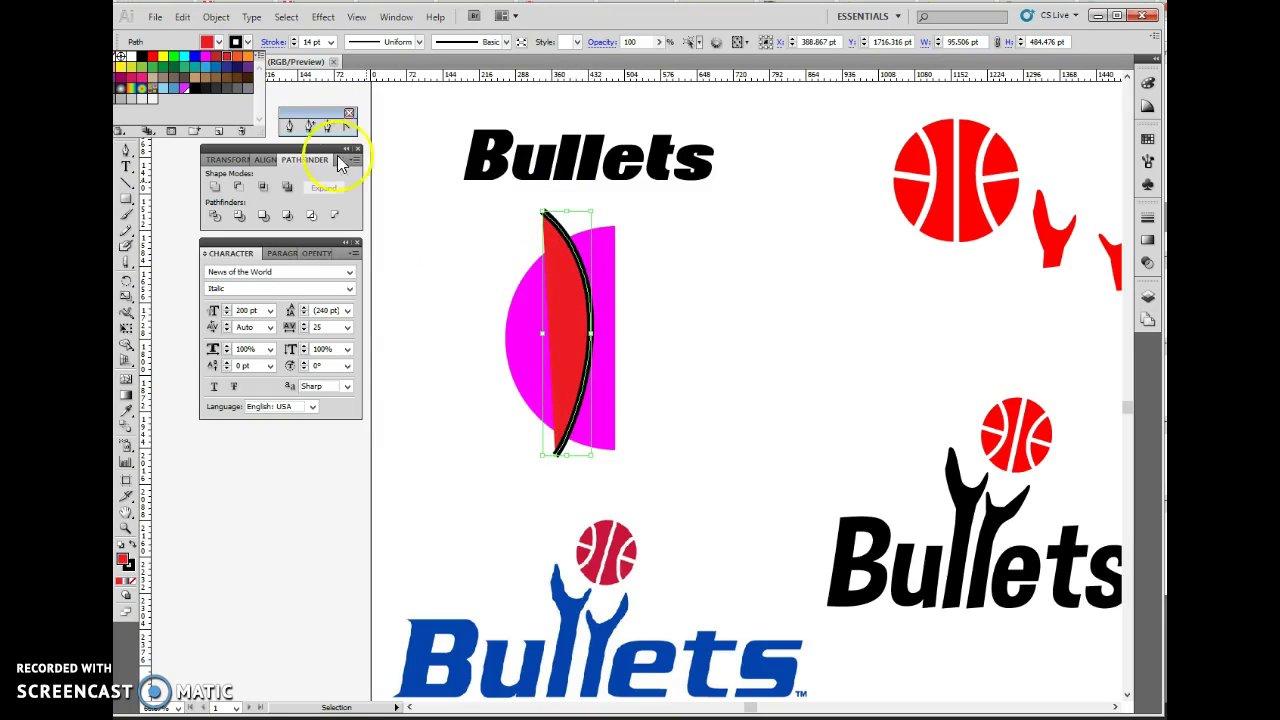
pyautogui.click(123, 60)
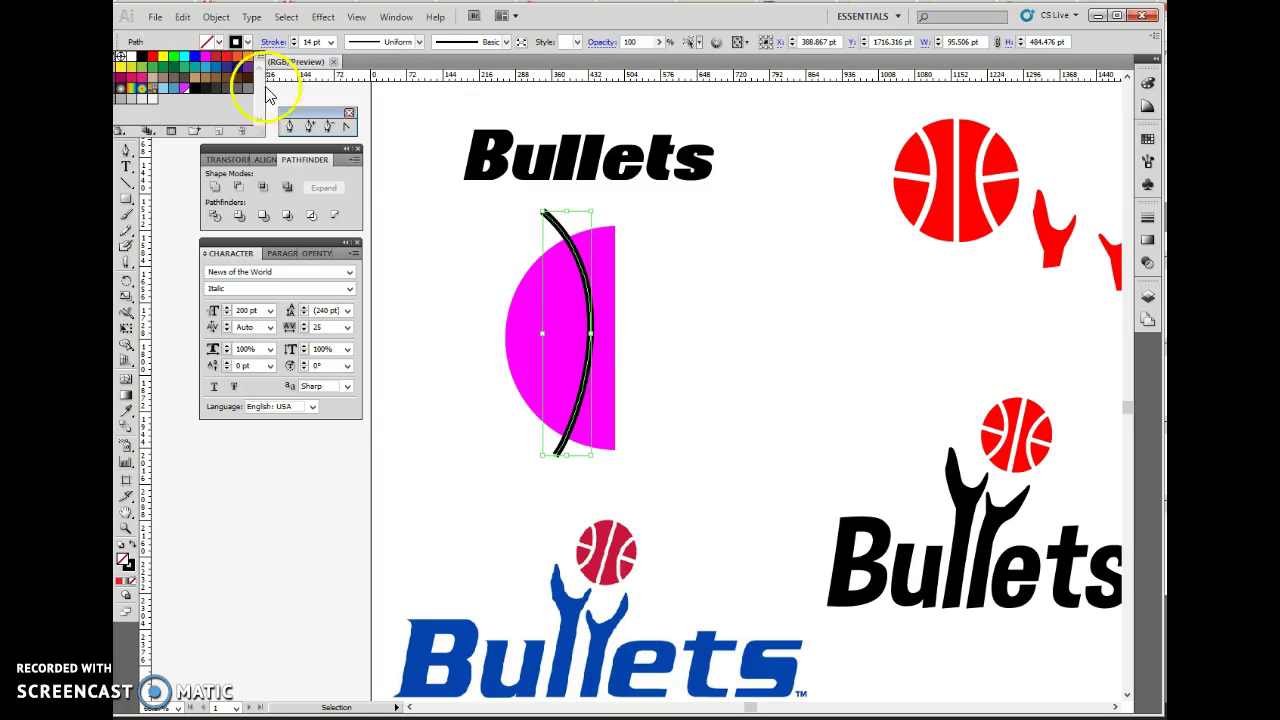
pyautogui.click(480, 223)
# - Expand the curved path into a filled shape with only the Stroke option enabled
pyautogui.click(591, 346)
pyautogui.moveTo(571, 243); pyautogui.dragTo(555, 228)
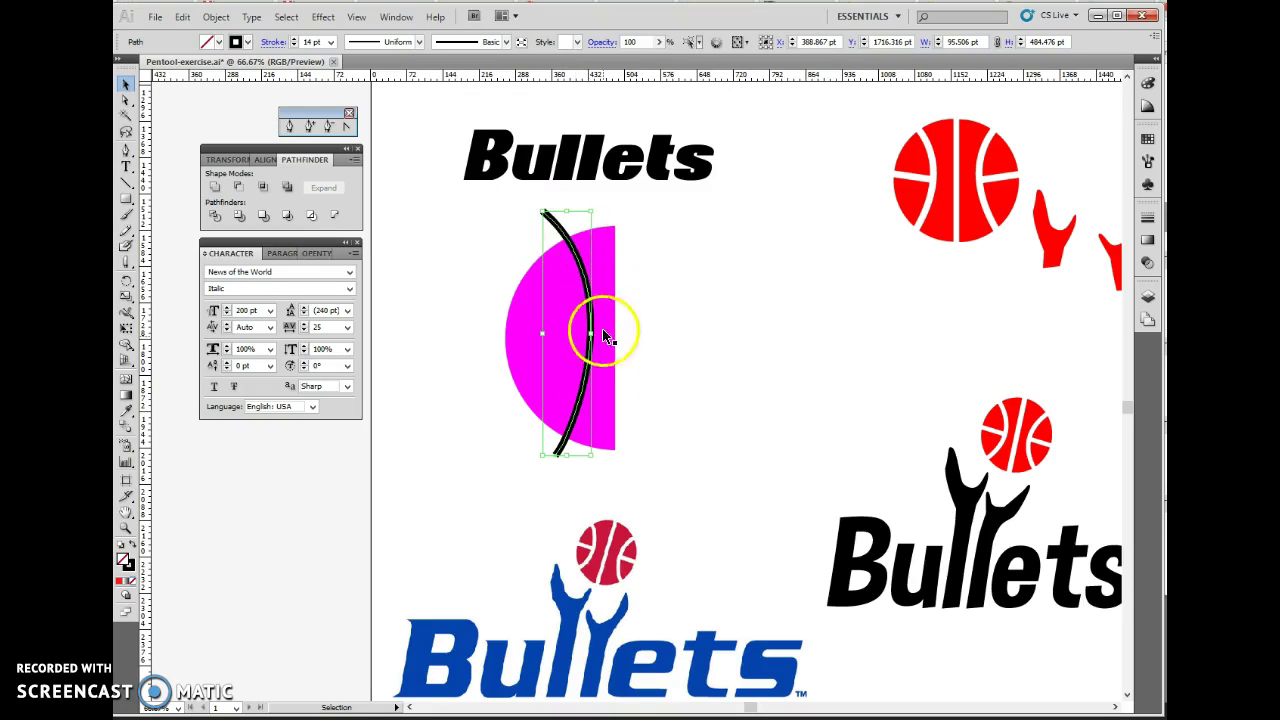
pyautogui.click(217, 18)
pyautogui.click(268, 174)
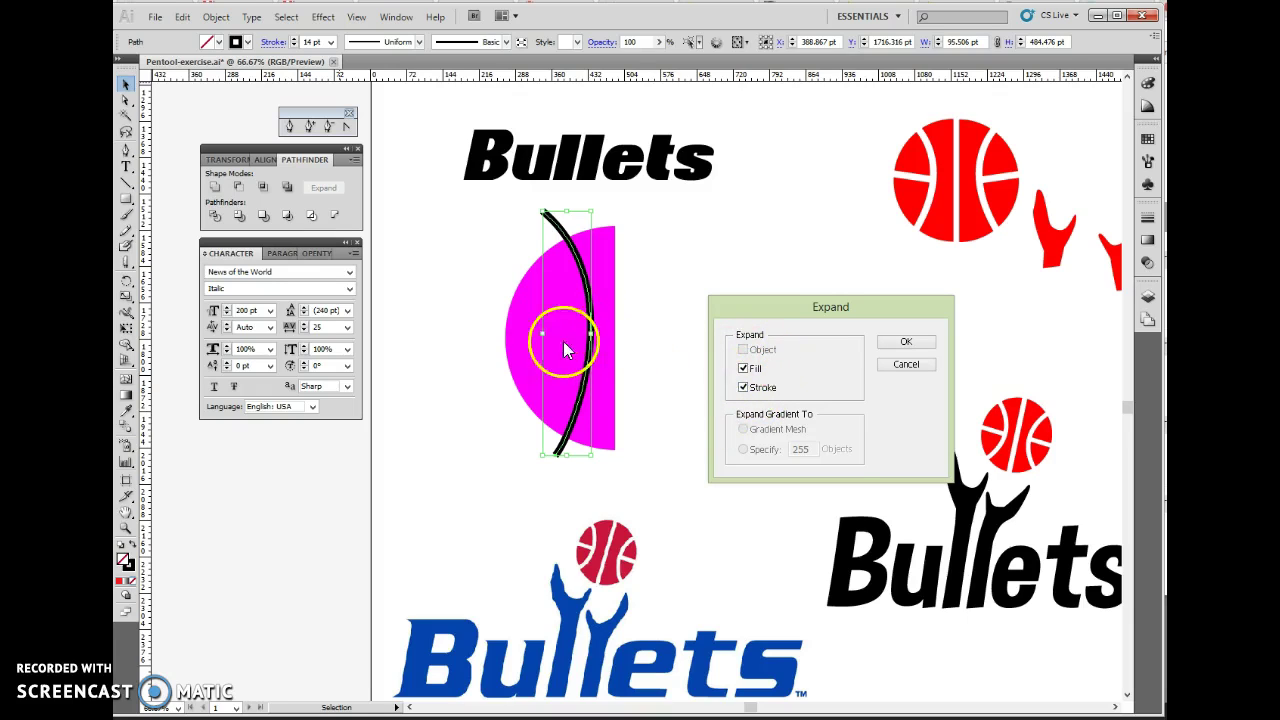
pyautogui.click(743, 368)
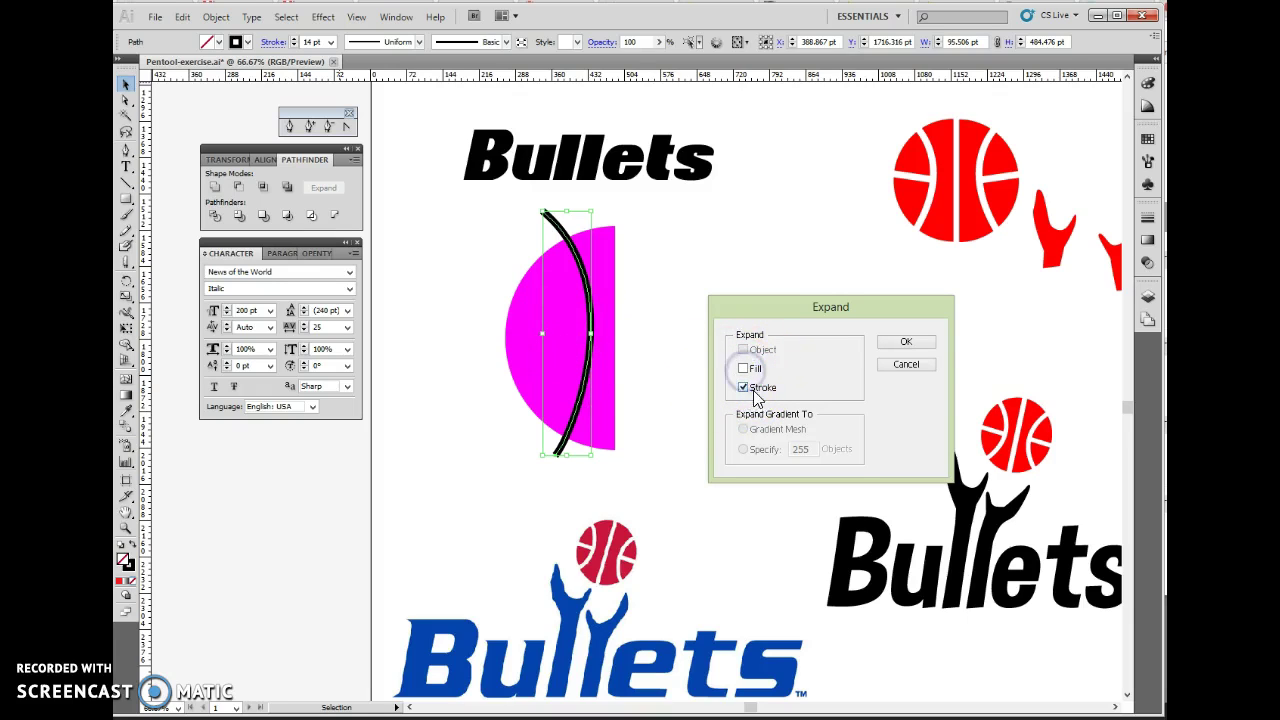
pyautogui.click(907, 343)
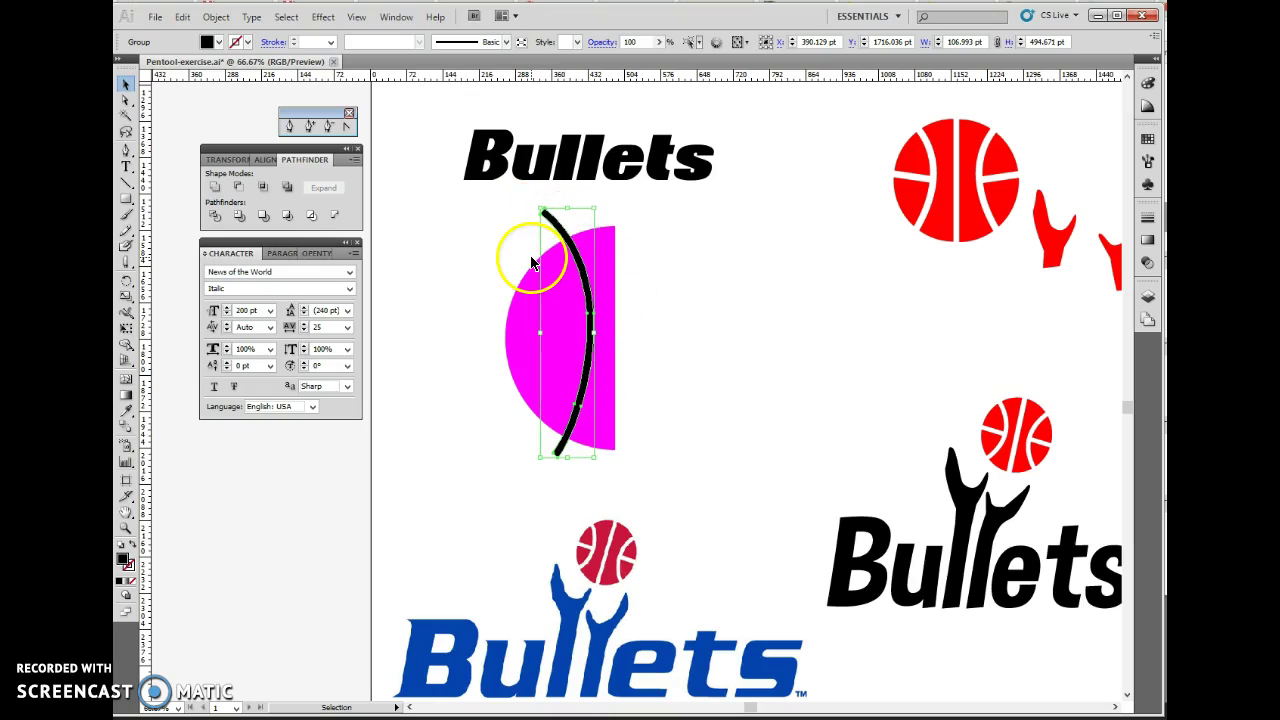
pyautogui.click(657, 286)
pyautogui.click(591, 323)
pyautogui.click(216, 17)
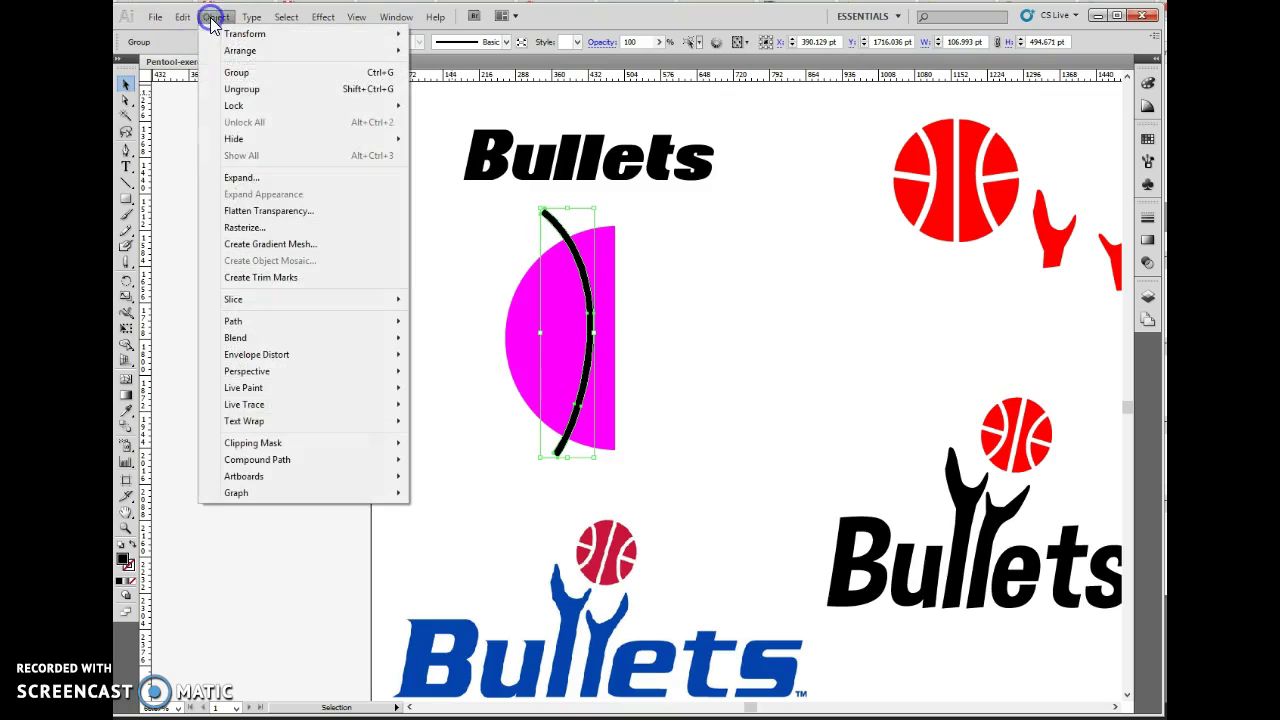
pyautogui.click(245, 178)
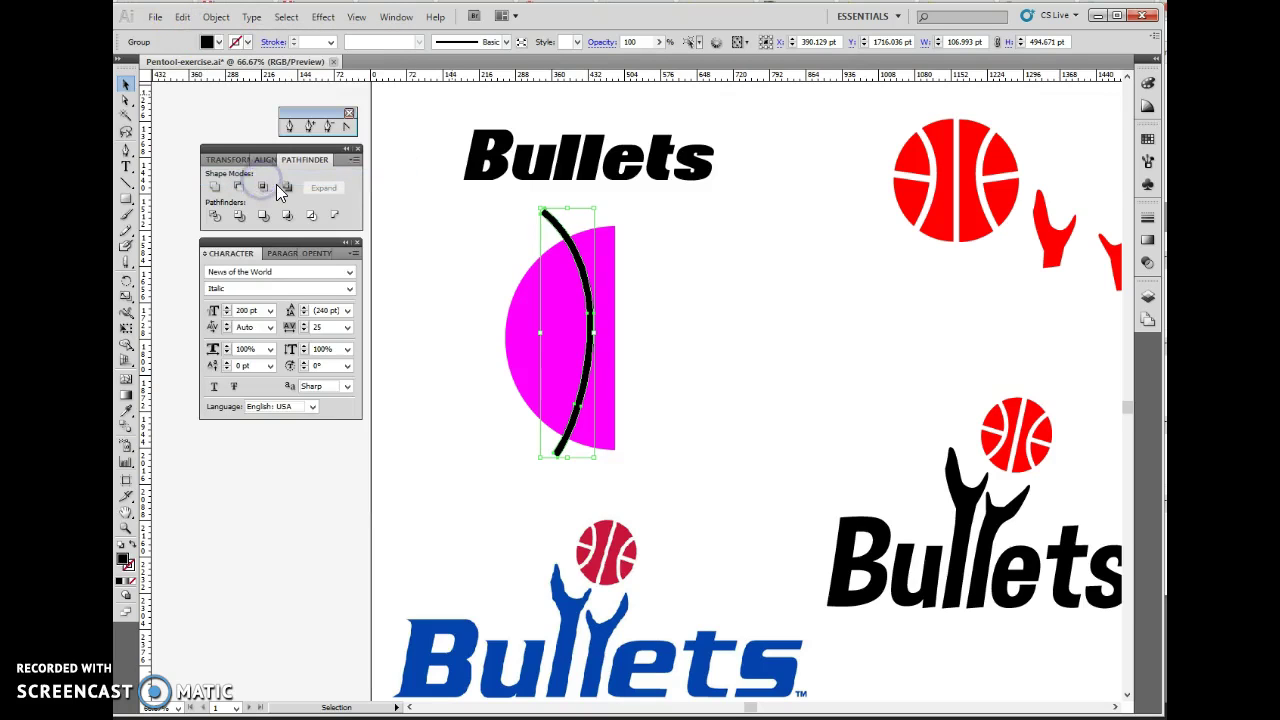
pyautogui.click(216, 17)
pyautogui.click(270, 118)
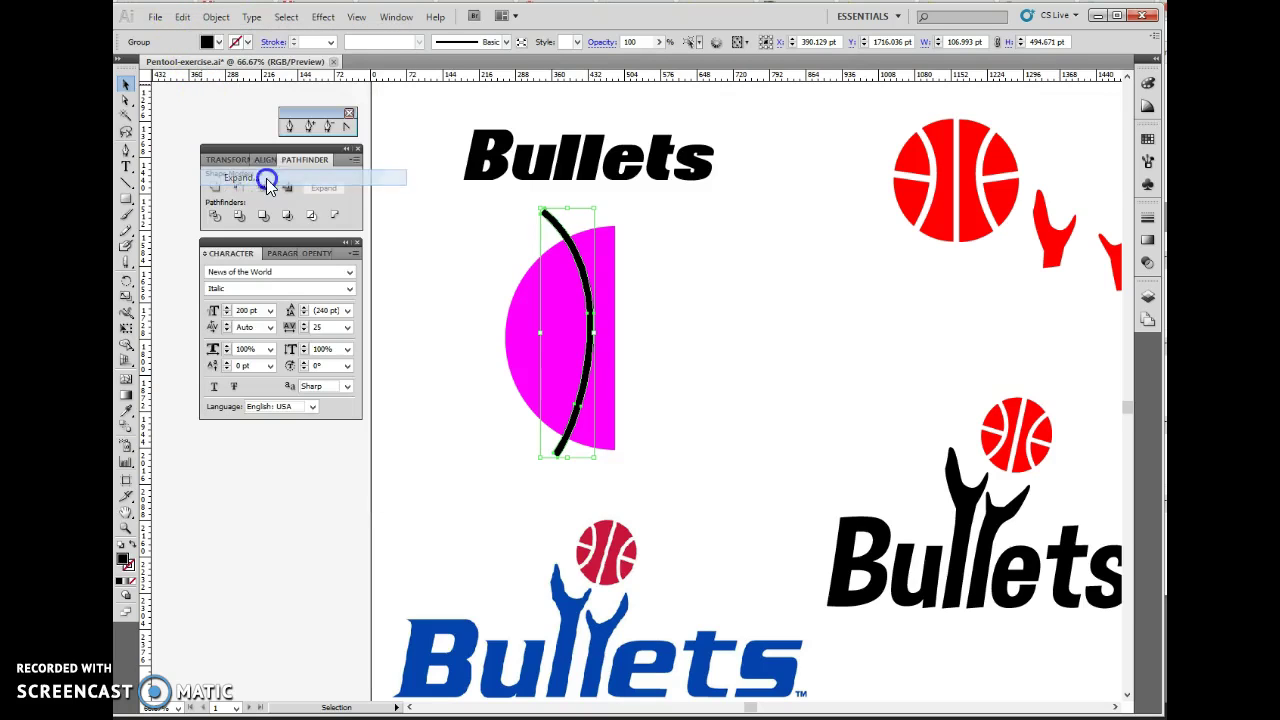
# - Subtract the expanded curve from the magenta half circle with Minus Front, and select the resulting group
pyautogui.click(686, 263)
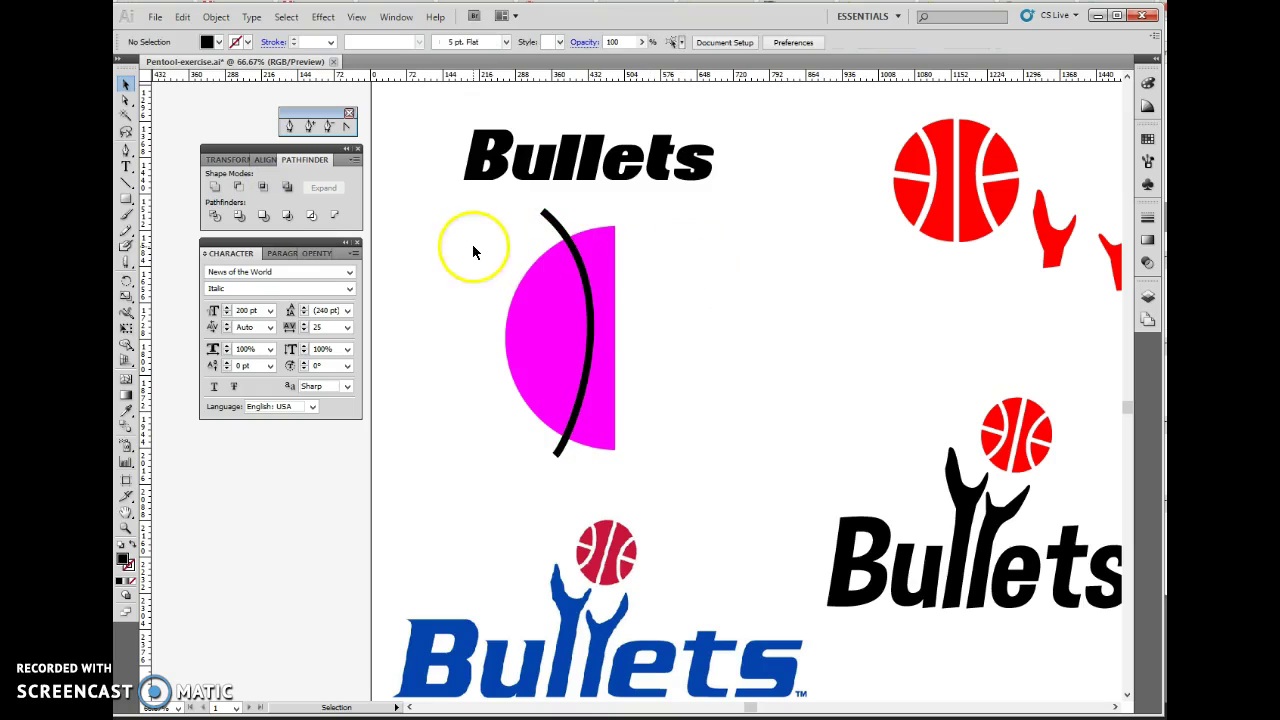
pyautogui.moveTo(497, 246); pyautogui.dragTo(617, 338)
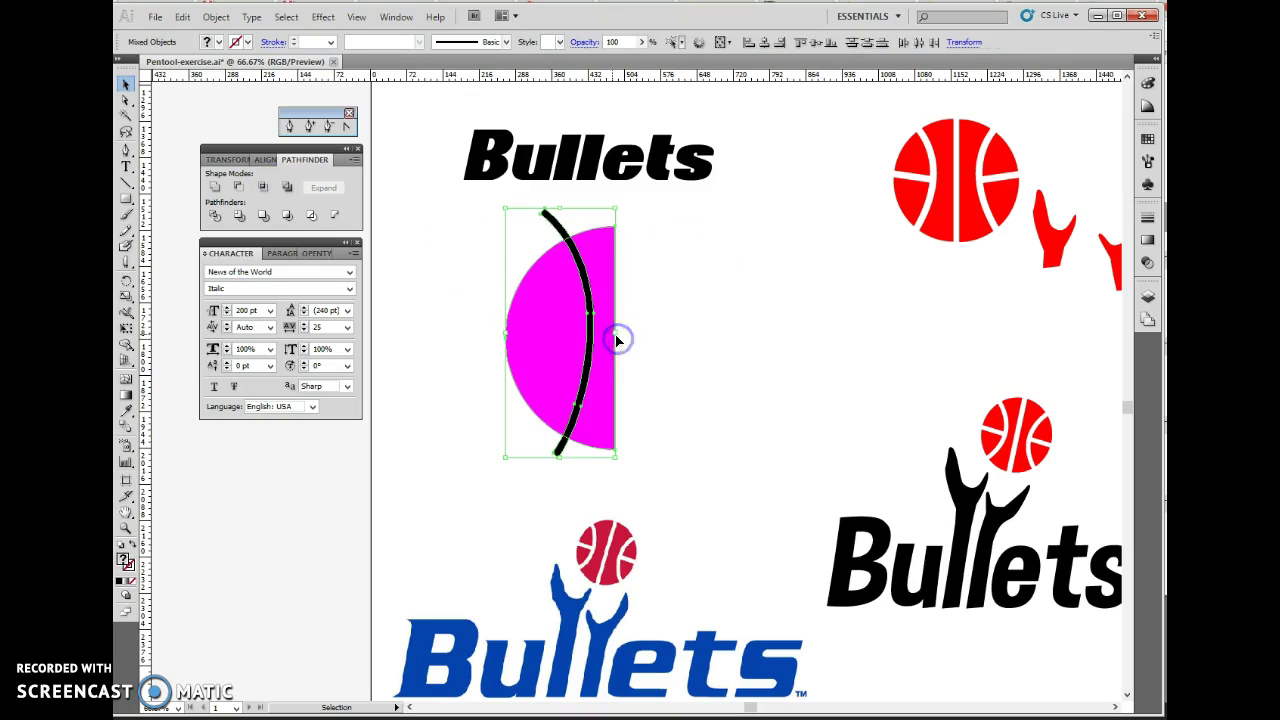
pyautogui.click(239, 187)
pyautogui.click(712, 370)
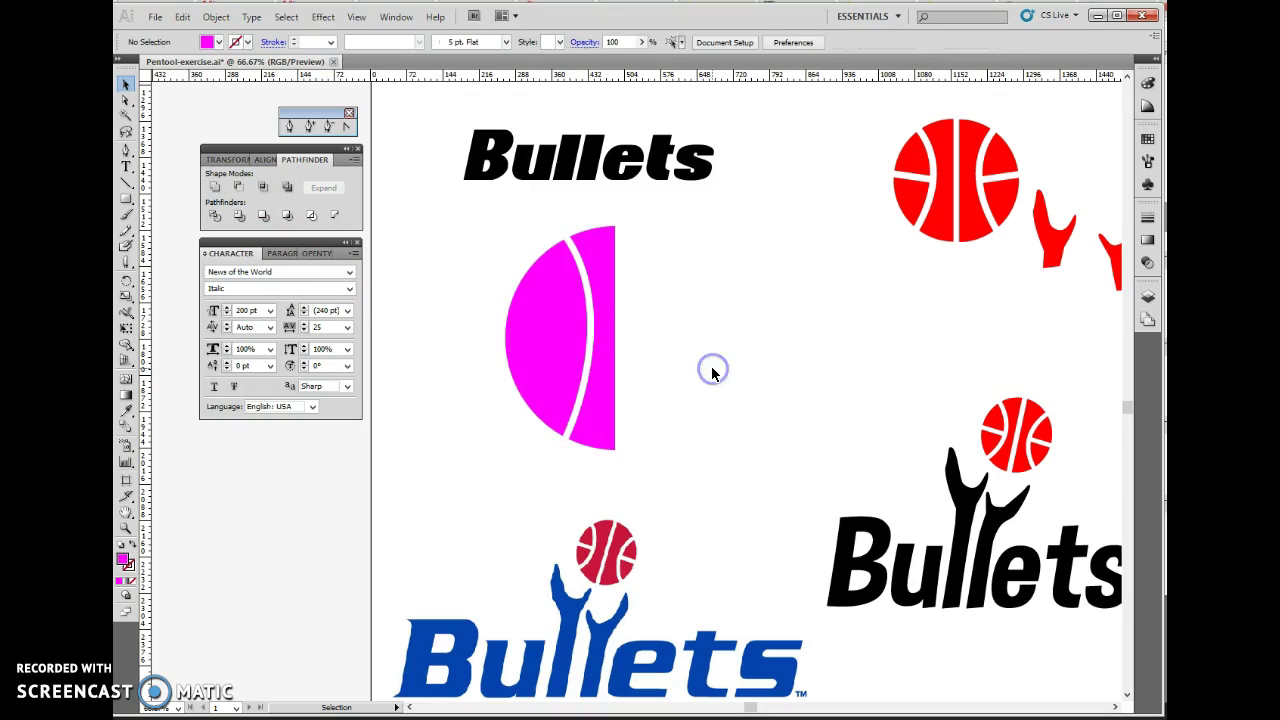
pyautogui.click(566, 356)
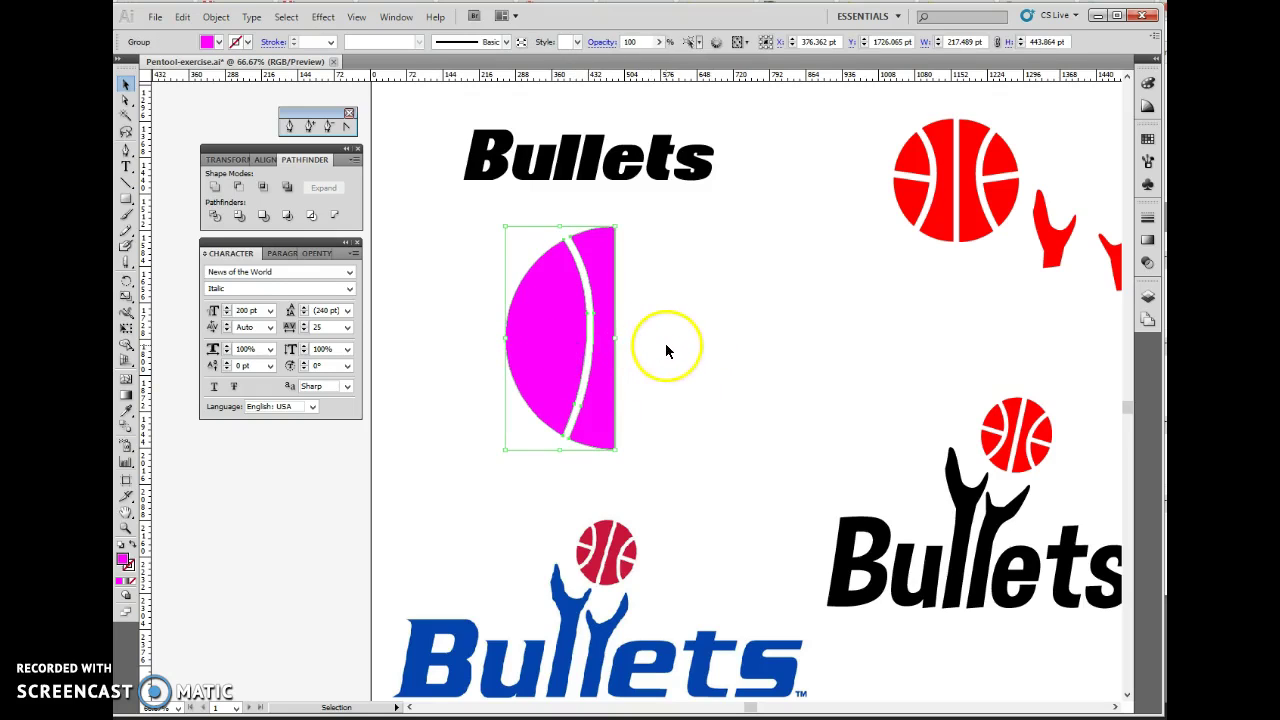
# - Move the cut magenta half circle group slightly left beneath the Bullets text and change its fill to orange
pyautogui.click(561, 321)
pyautogui.moveTo(563, 354); pyautogui.dragTo(503, 343)
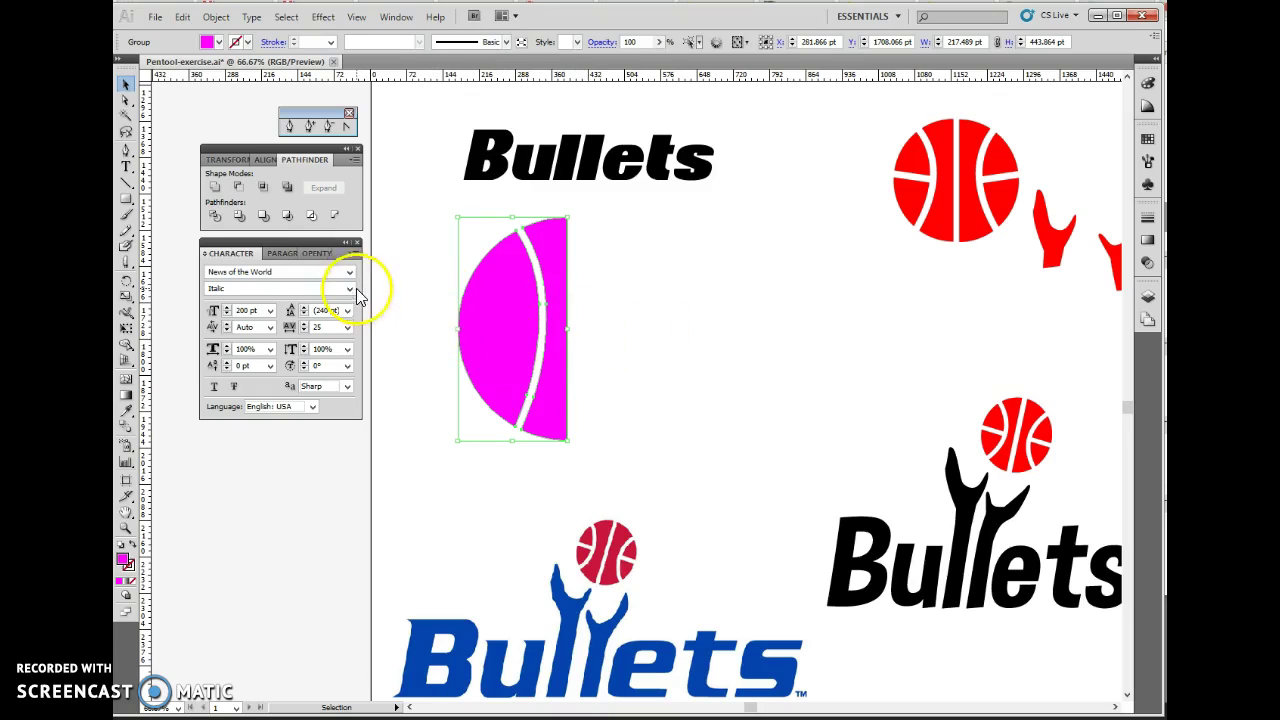
pyautogui.click(126, 181)
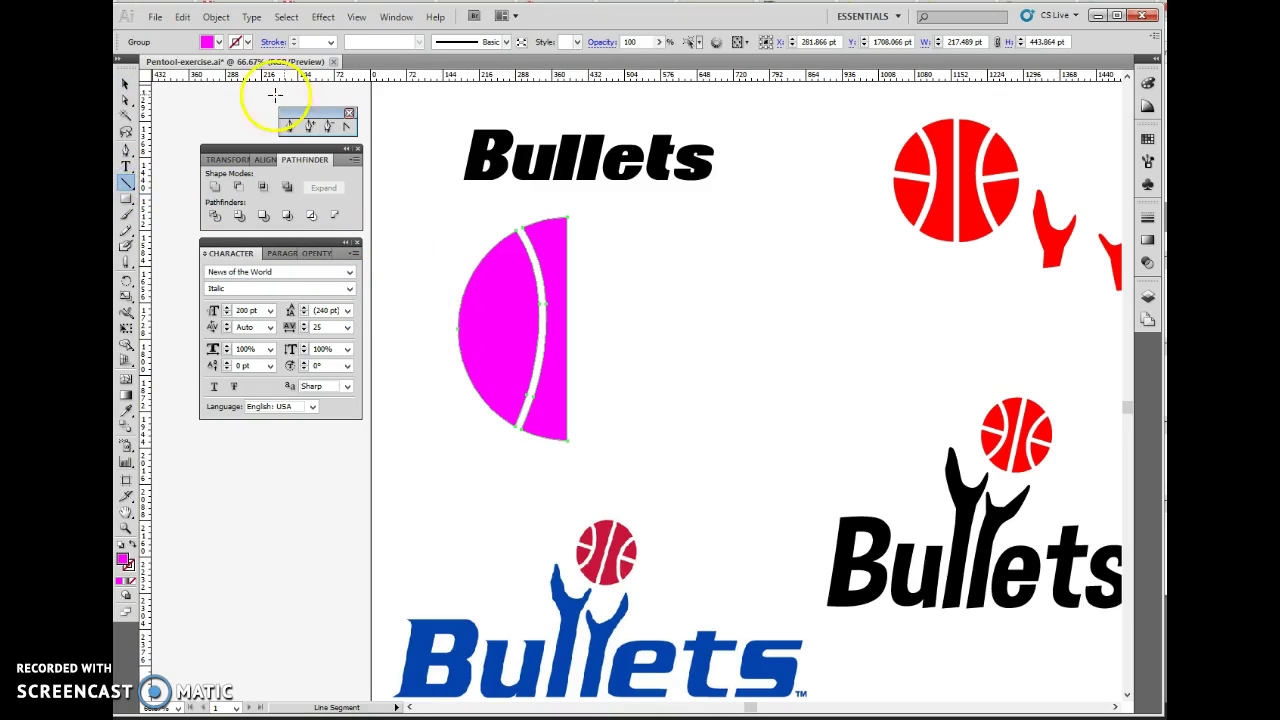
pyautogui.click(207, 41)
pyautogui.click(121, 66)
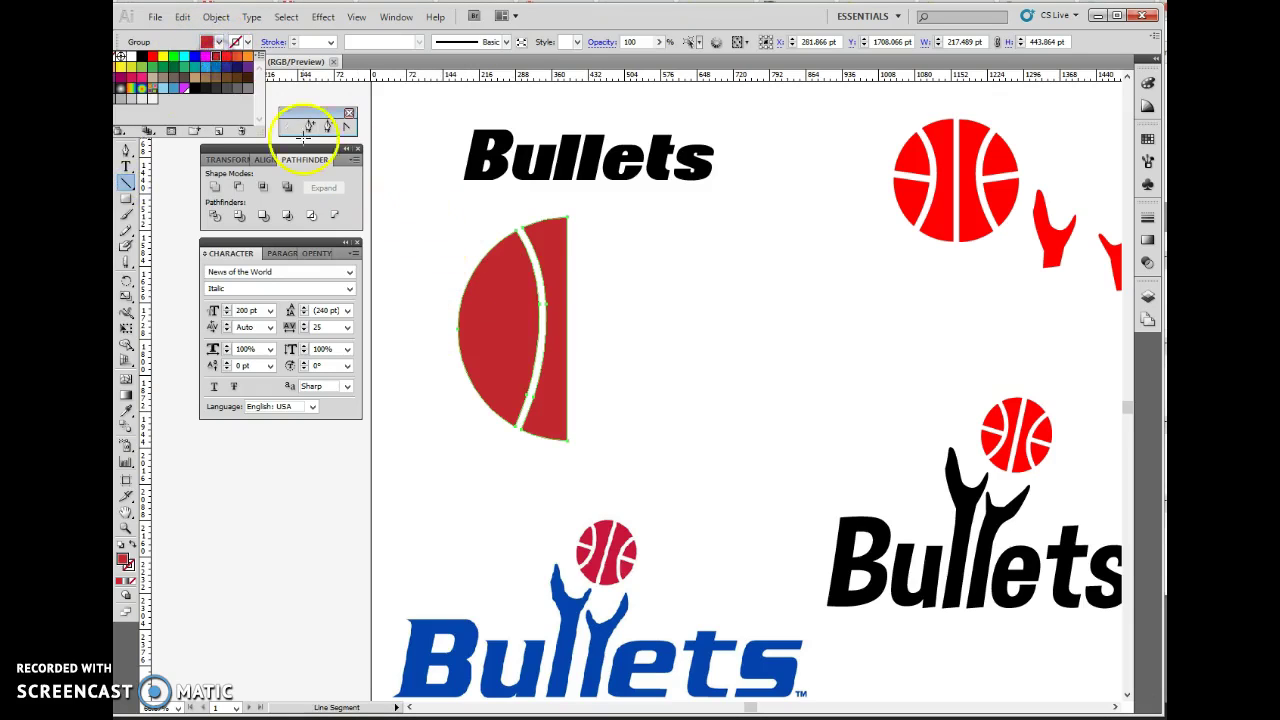
pyautogui.click(238, 56)
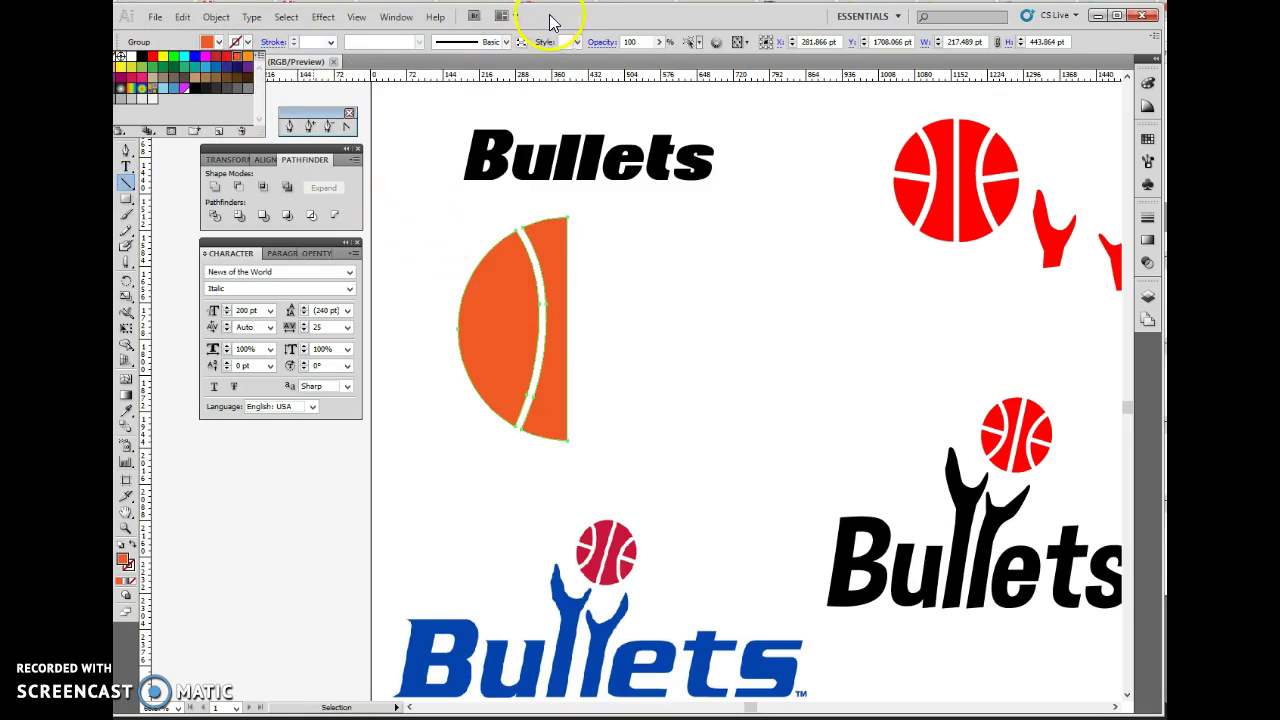
# - Draw a slanted line across the half ball's outer piece, ending at the curved gap, with a black 14 pt stroke
pyautogui.moveTo(405, 310); pyautogui.dragTo(542, 339)
pyautogui.click(247, 41)
pyautogui.click(143, 68)
pyautogui.click(311, 41)
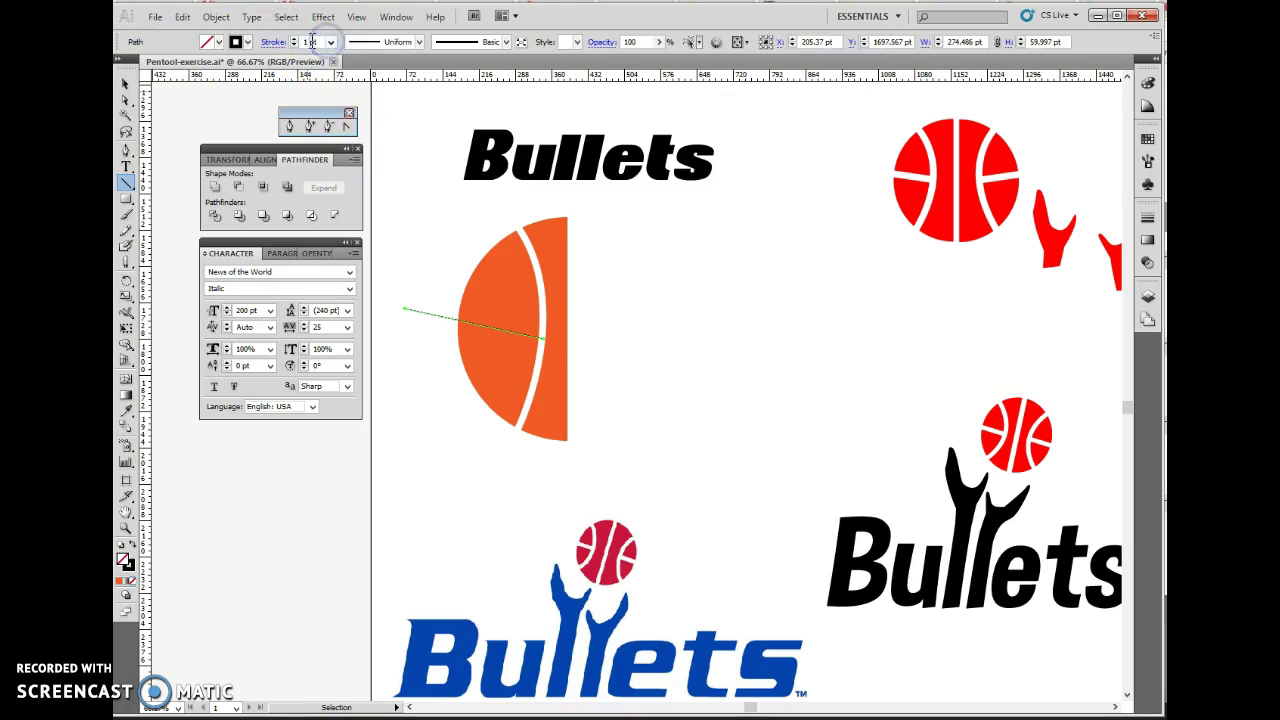
pyautogui.click(330, 41)
pyautogui.click(315, 207)
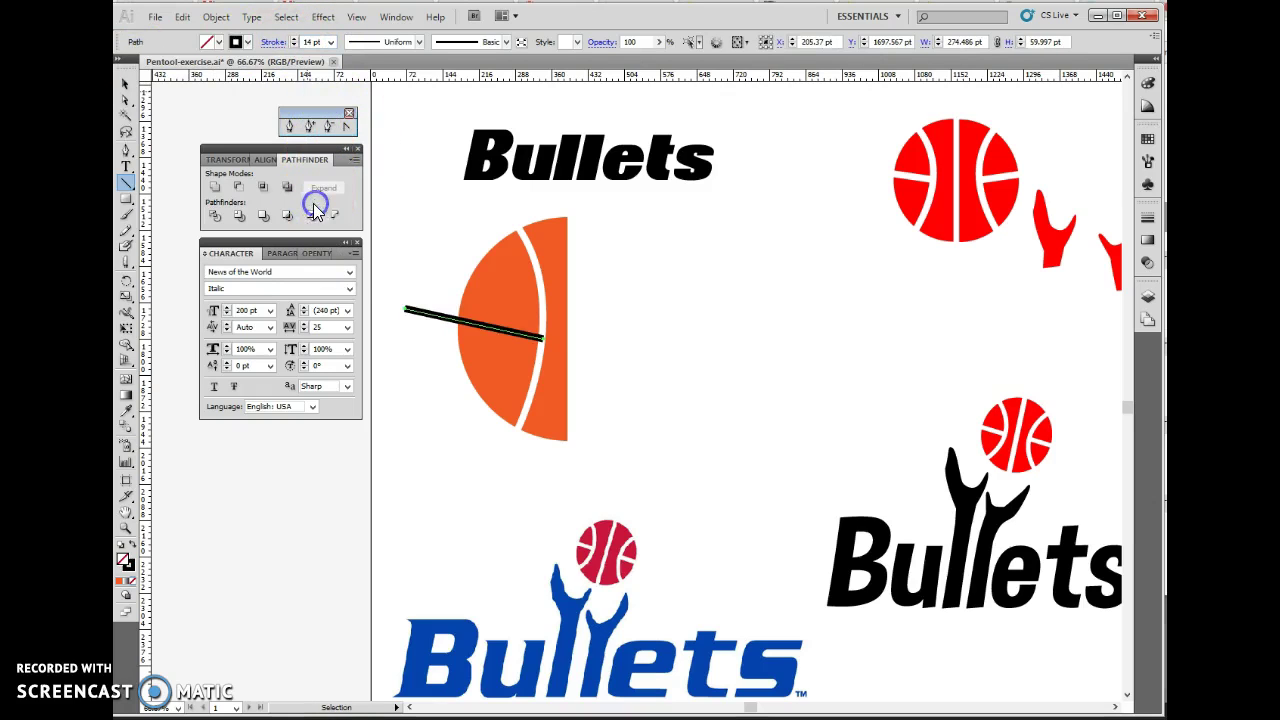
# - Try to subtract the black line from the whole orange group with Minus Front, and undo the subtraction
pyautogui.click(126, 83)
pyautogui.click(527, 337)
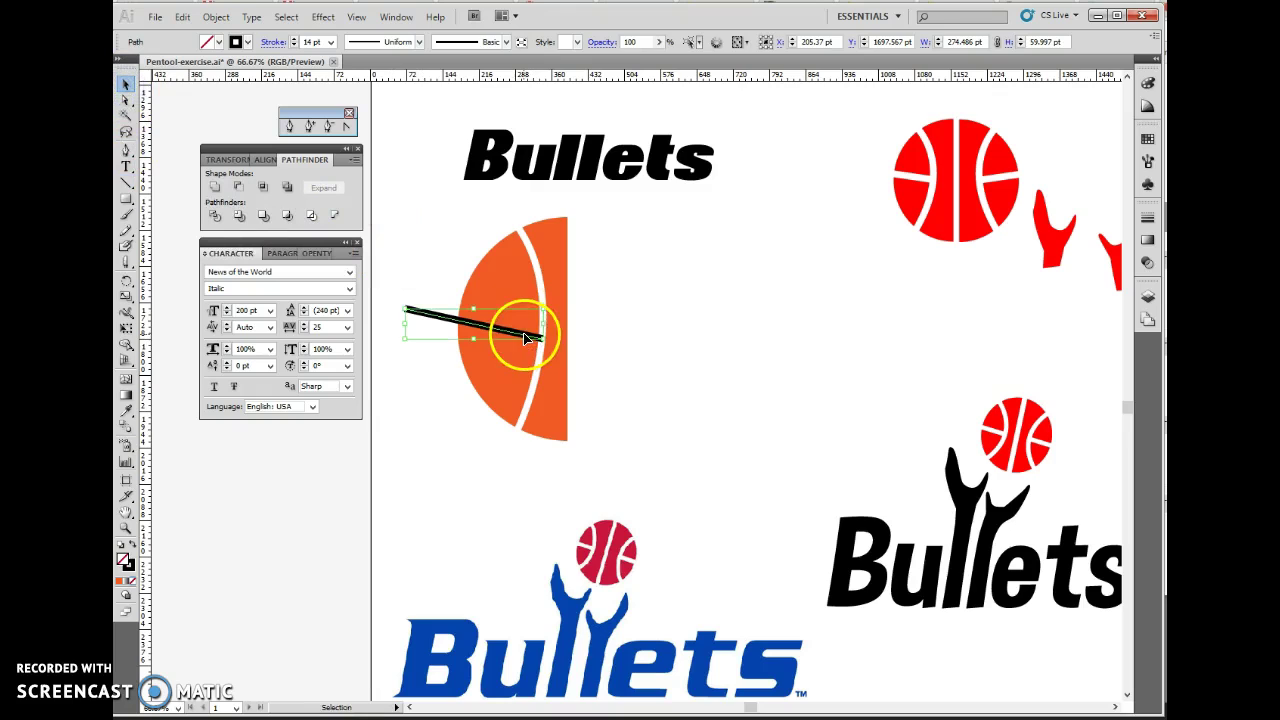
pyautogui.moveTo(431, 237); pyautogui.dragTo(563, 403)
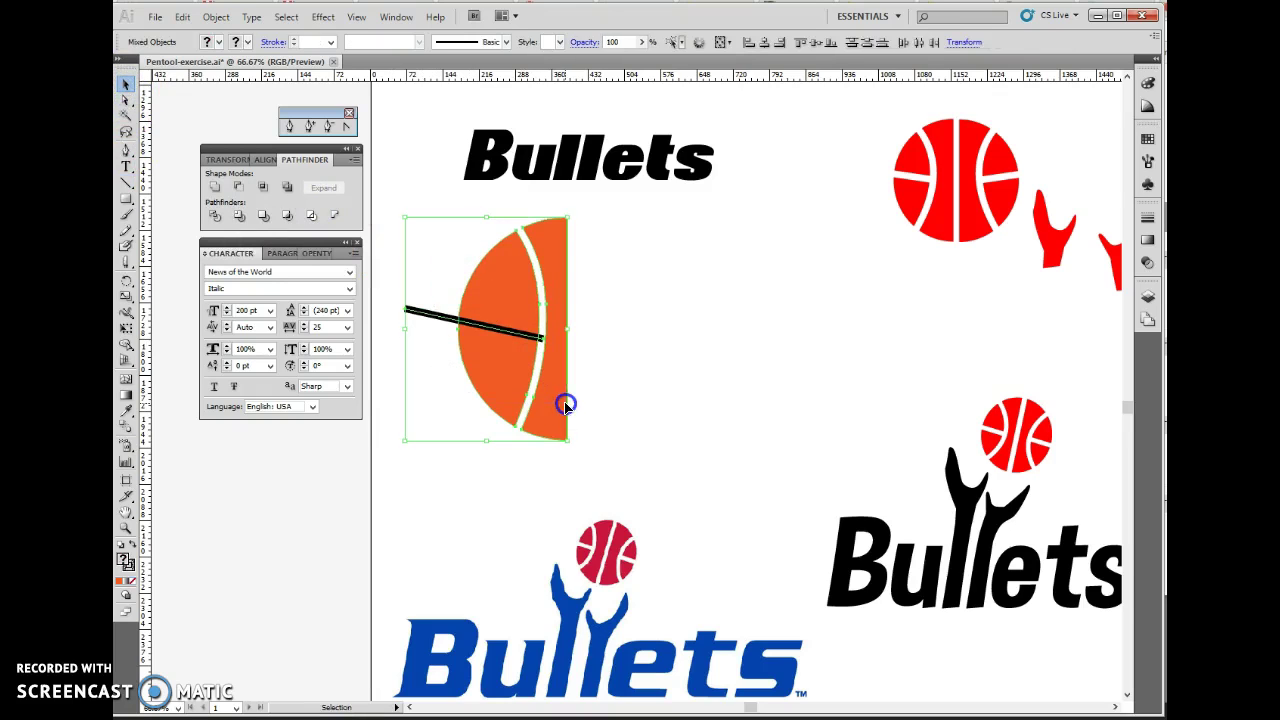
pyautogui.click(238, 188)
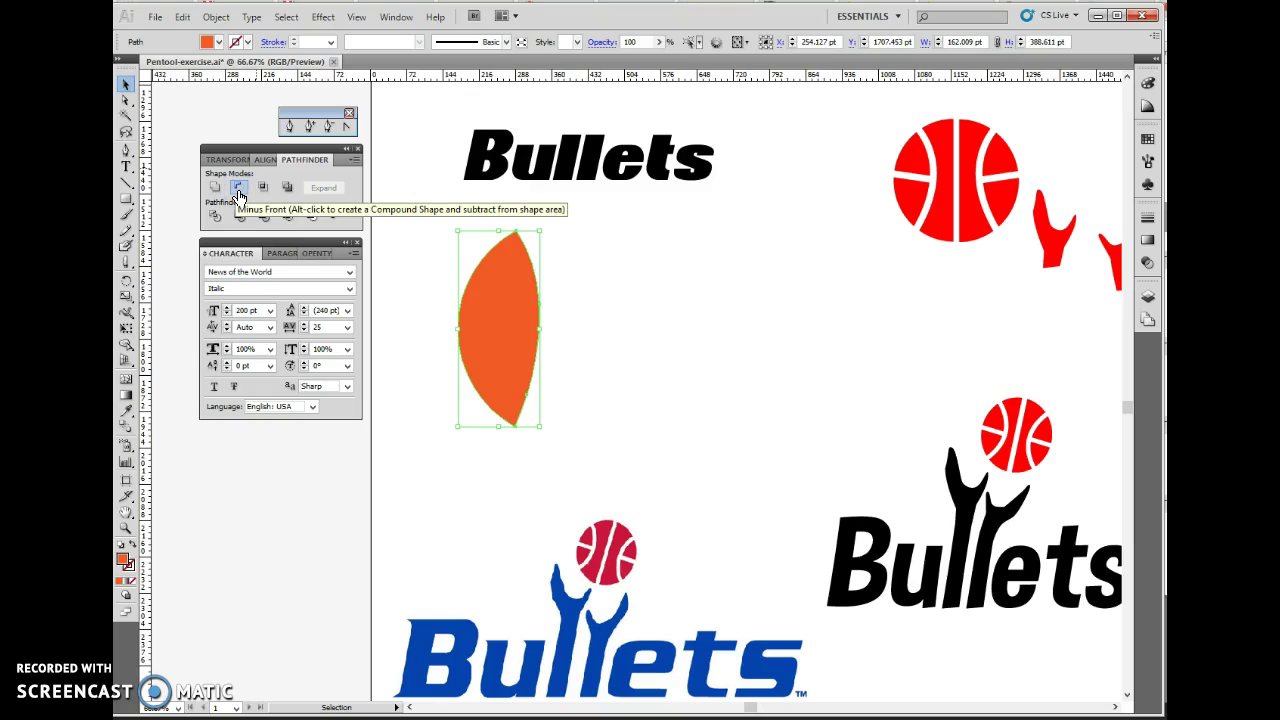
pyautogui.hotkey('ctrl', 'z')
pyautogui.click(666, 316)
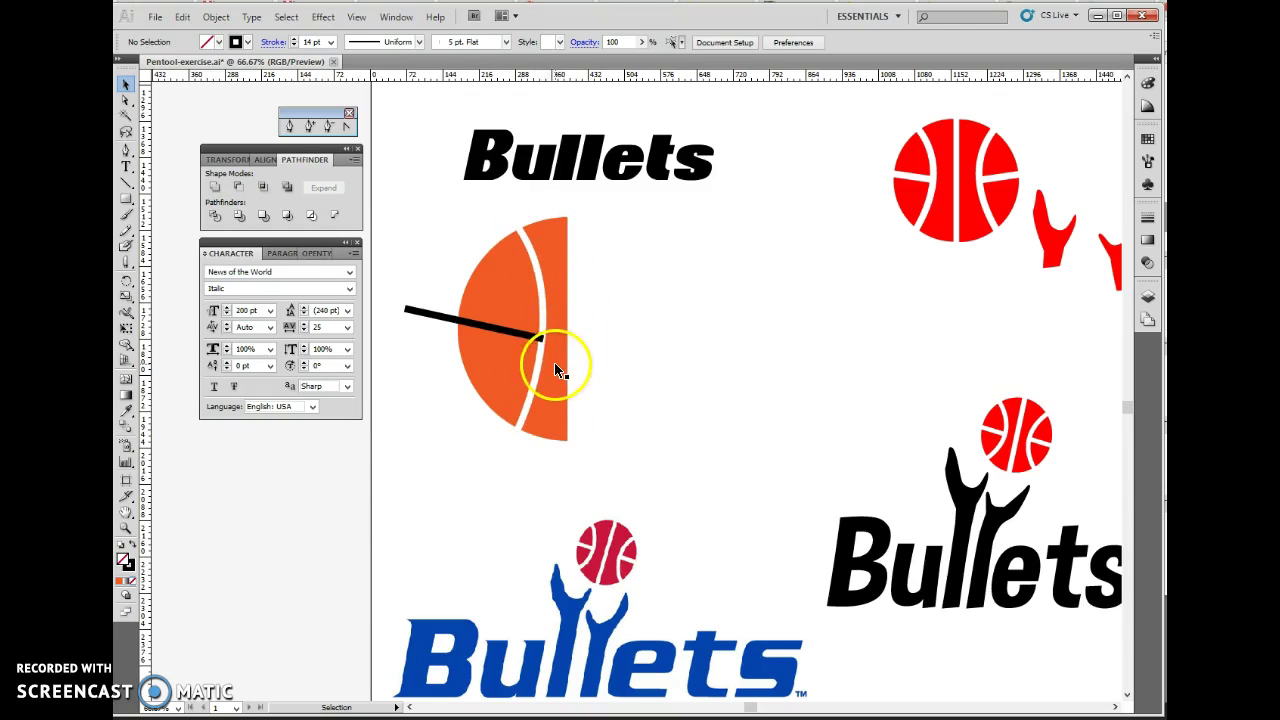
# - Cut the black line from the artwork, isolate the orange half-ball group, and select its outer piece
pyautogui.click(457, 314)
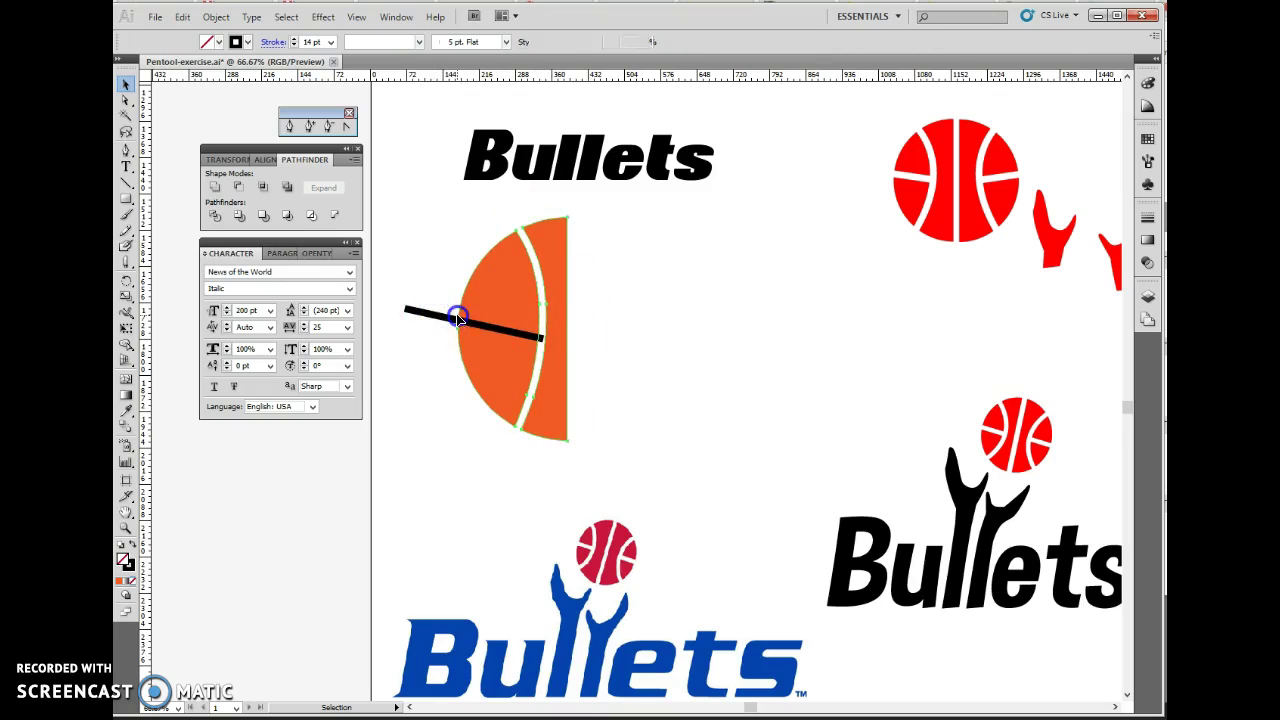
pyautogui.click(515, 325)
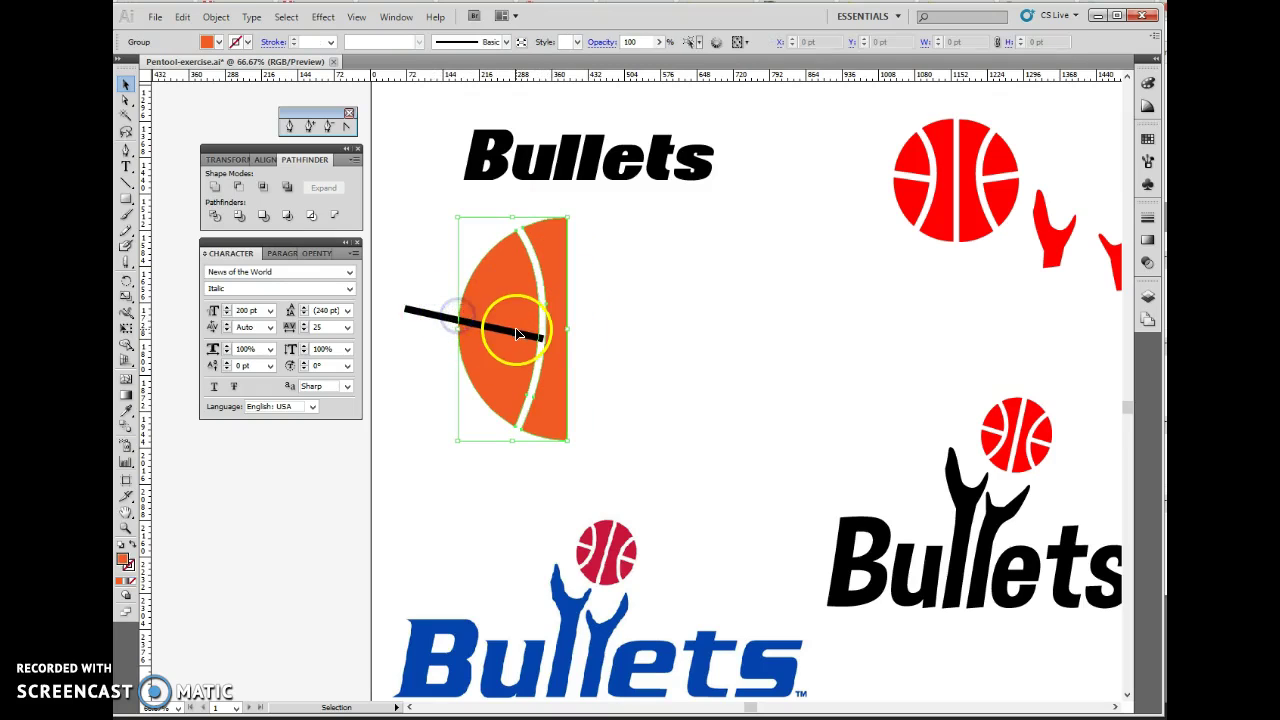
pyautogui.click(424, 320)
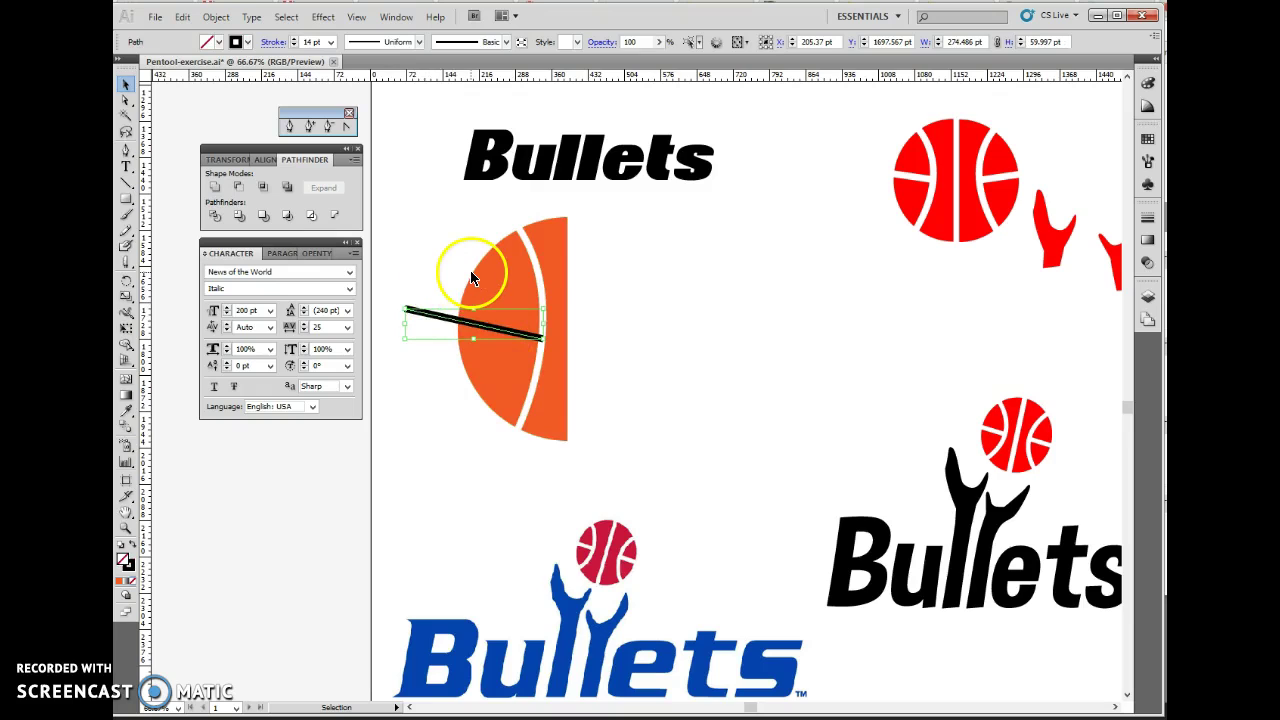
pyautogui.press('Delete')
pyautogui.click(492, 377)
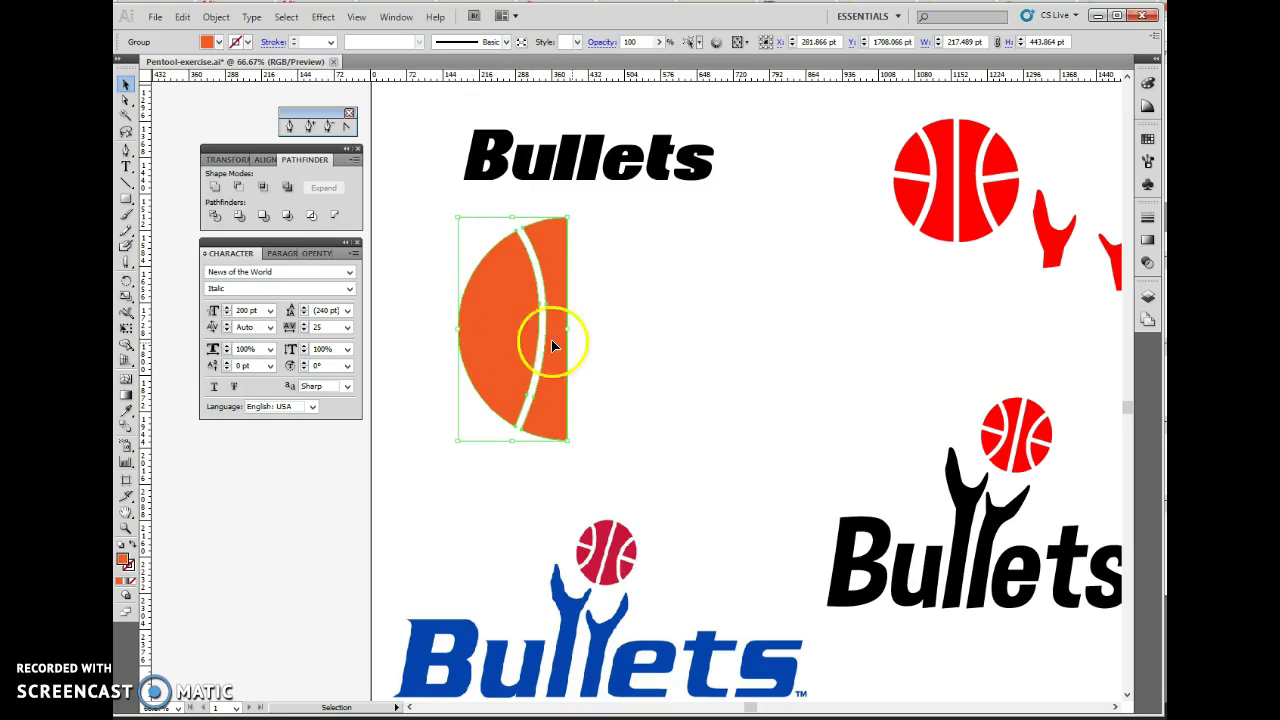
pyautogui.doubleClick(492, 335)
pyautogui.click(508, 334)
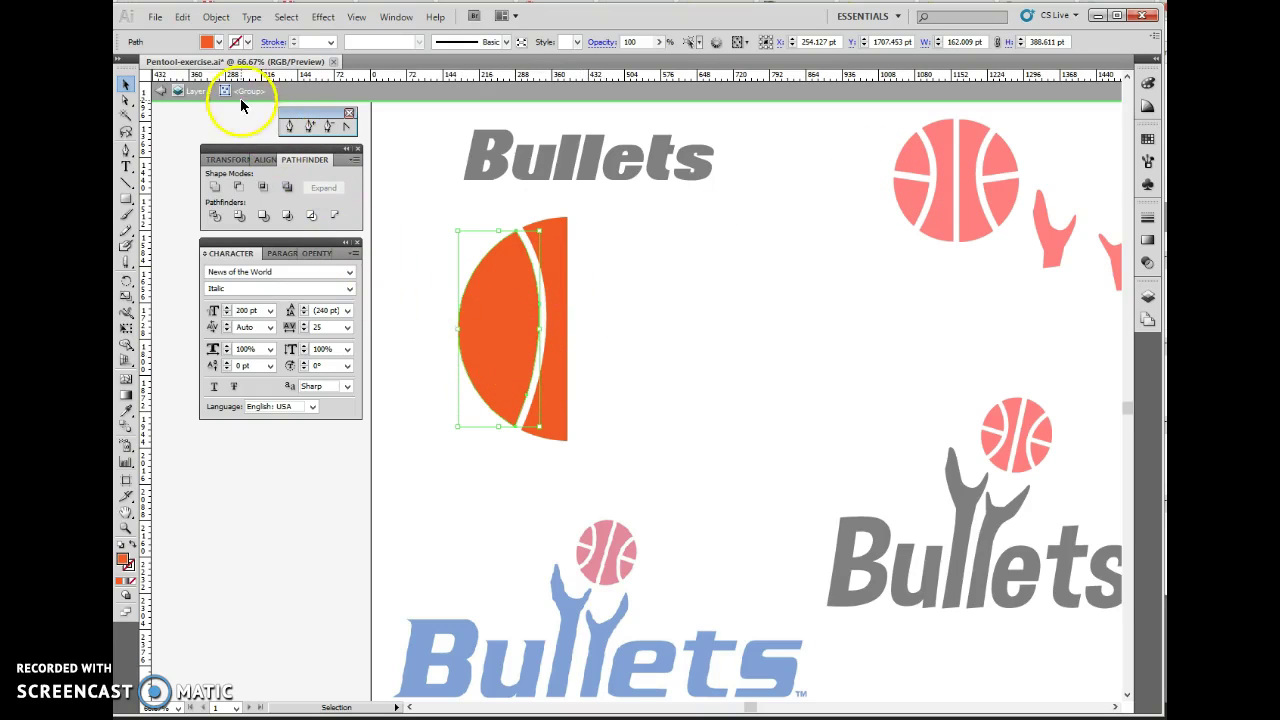
# - Paste the black line inside the isolated group and position it across the outer piece up to the curved gap
pyautogui.click(403, 392)
pyautogui.click(486, 346)
pyautogui.click(440, 498)
pyautogui.hotkey('ctrl', 'z')
pyautogui.click(634, 400)
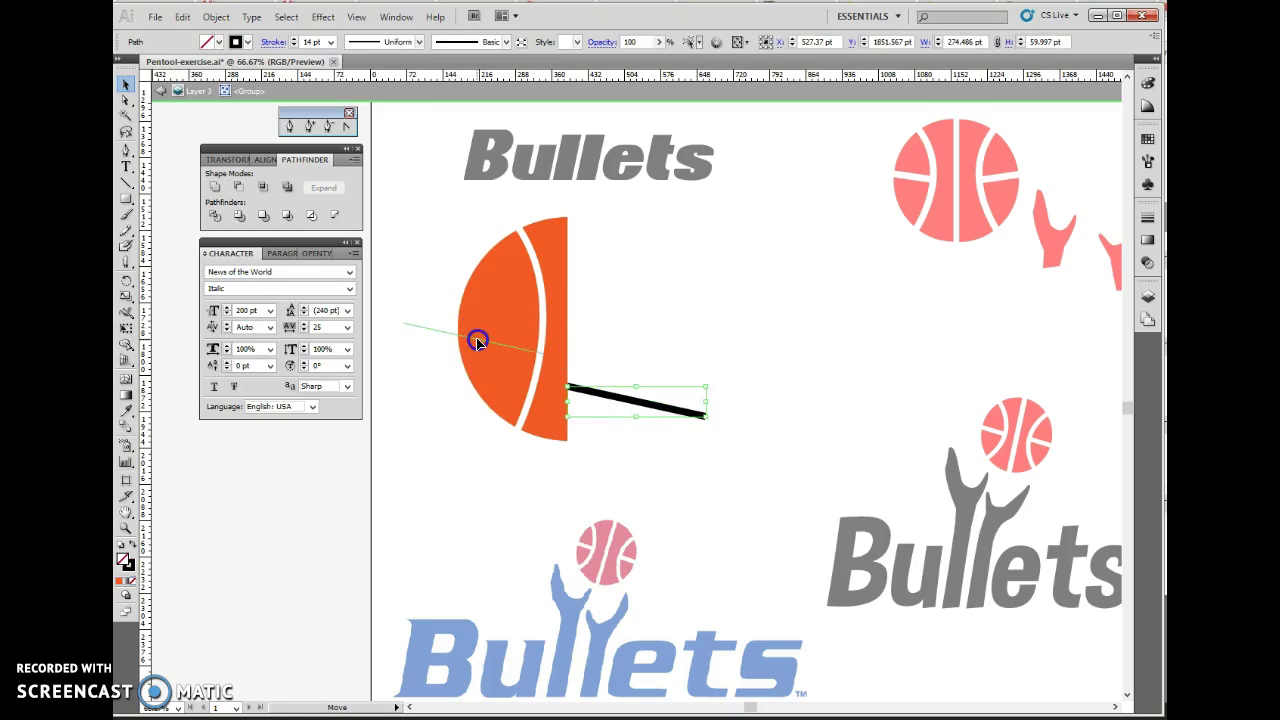
pyautogui.moveTo(477, 335); pyautogui.dragTo(477, 337)
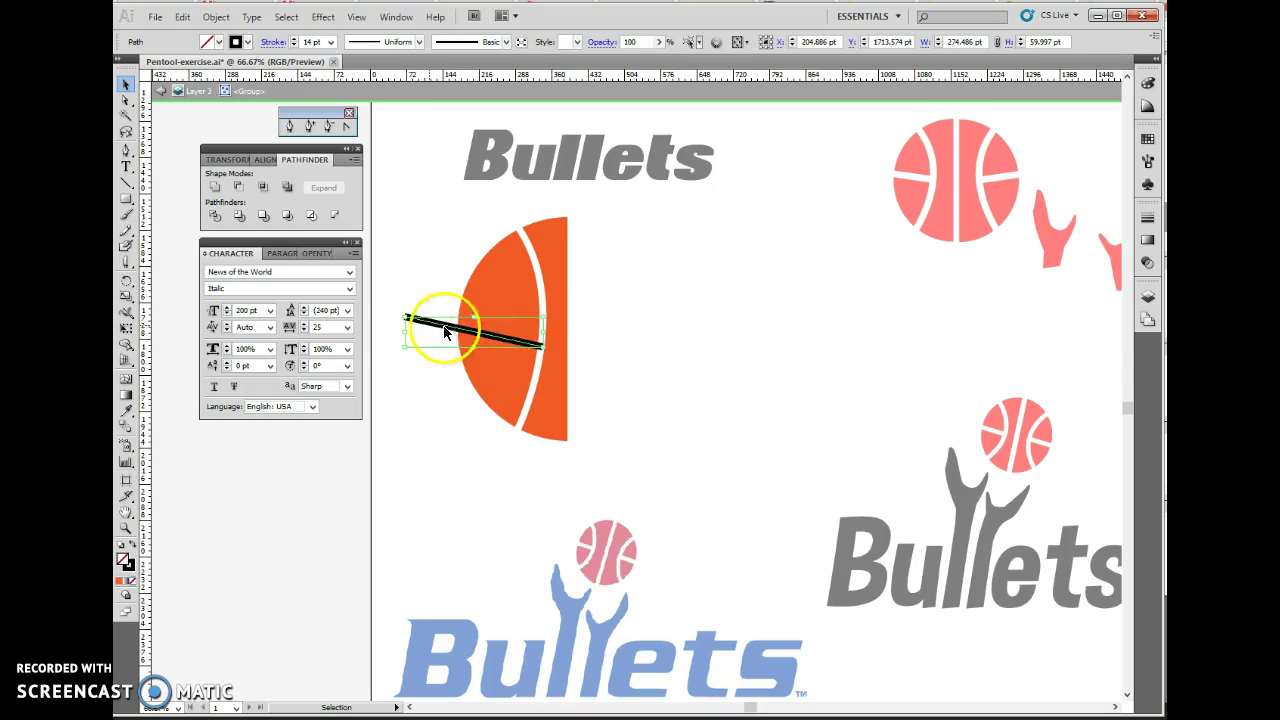
# - Expand the black line's stroke into a filled shape
pyautogui.click(222, 18)
pyautogui.click(268, 176)
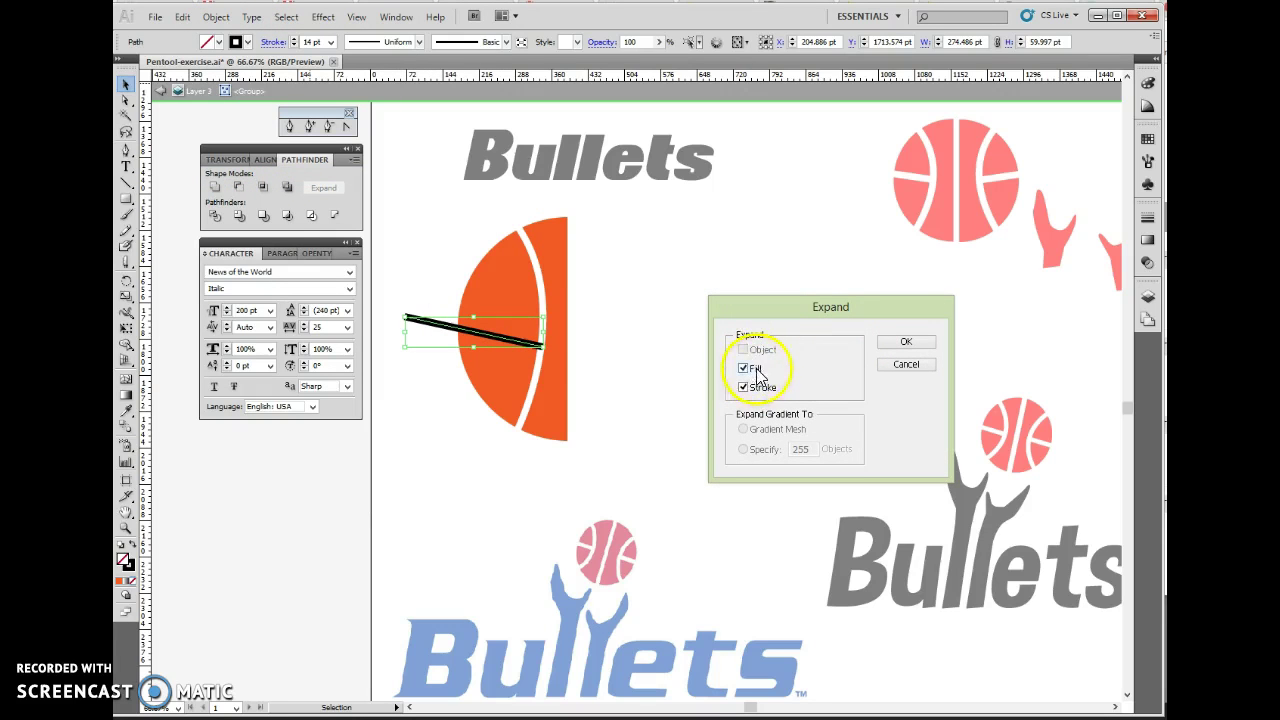
pyautogui.click(906, 342)
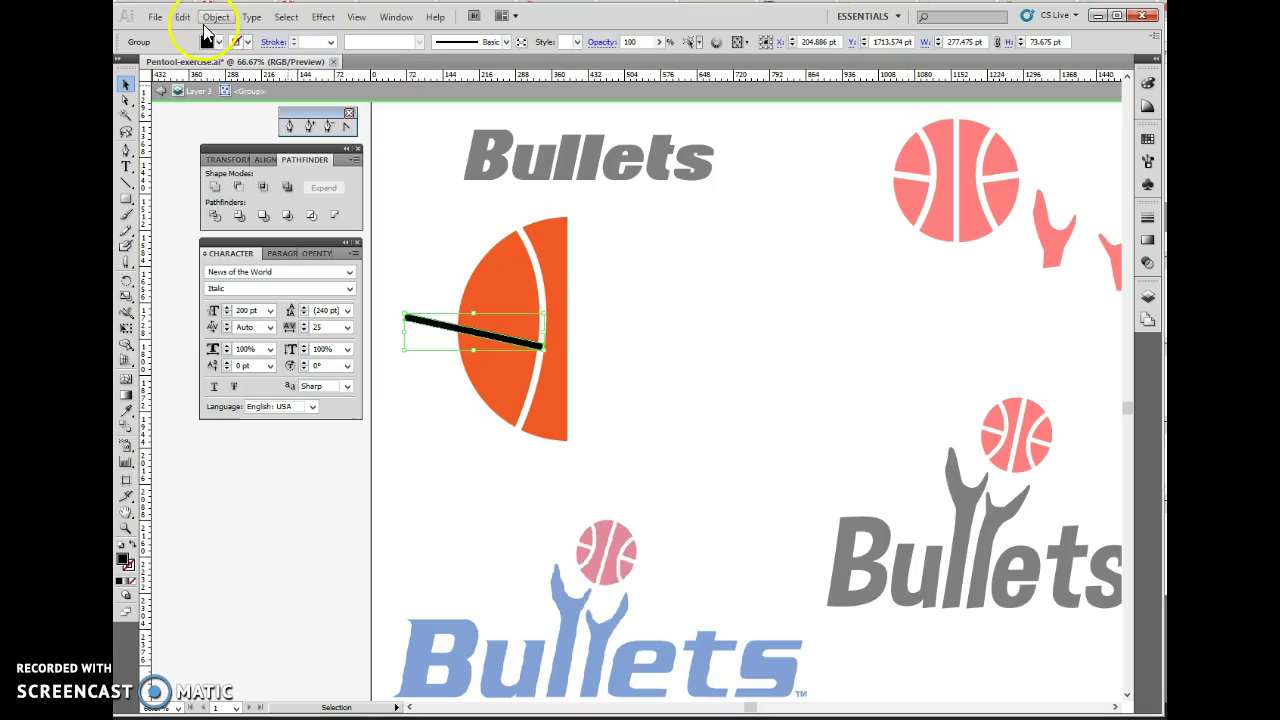
pyautogui.click(216, 17)
pyautogui.click(242, 178)
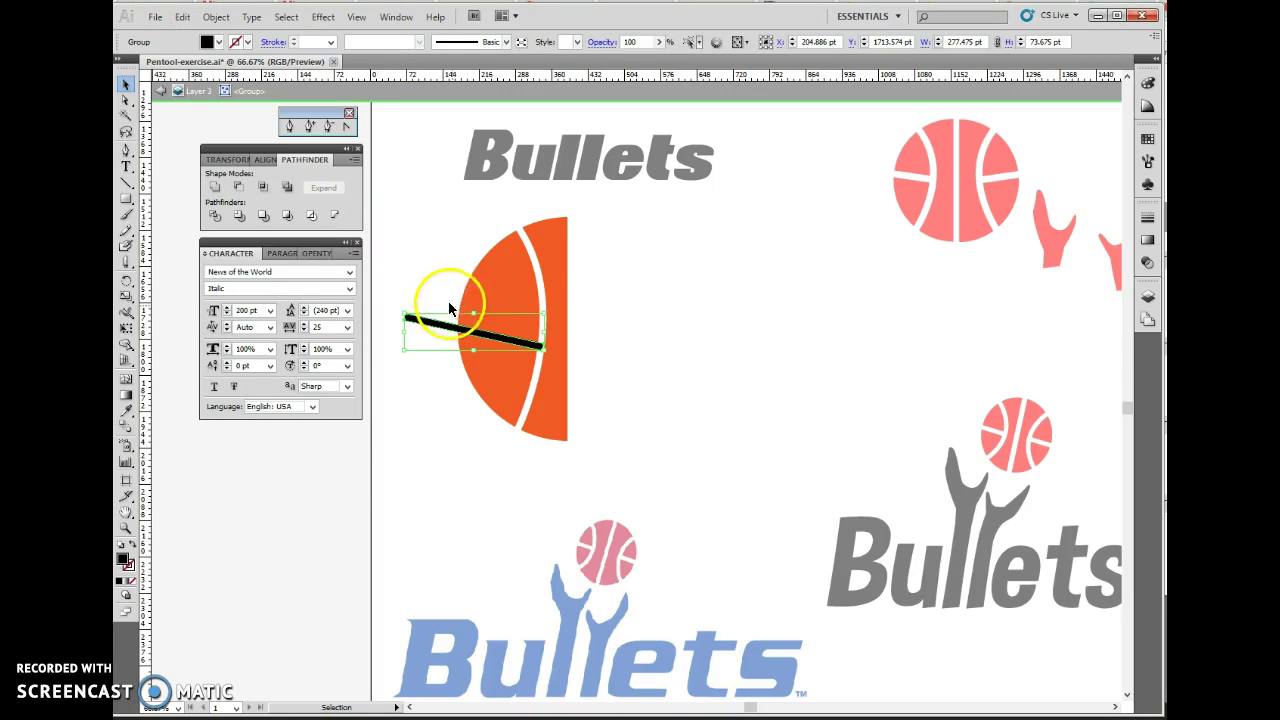
# - Subtract the expanded line from the outer piece of the half ball with Minus Front, and deselect the result
pyautogui.keyDown('shift'); pyautogui.click(478, 340); pyautogui.keyUp('shift')
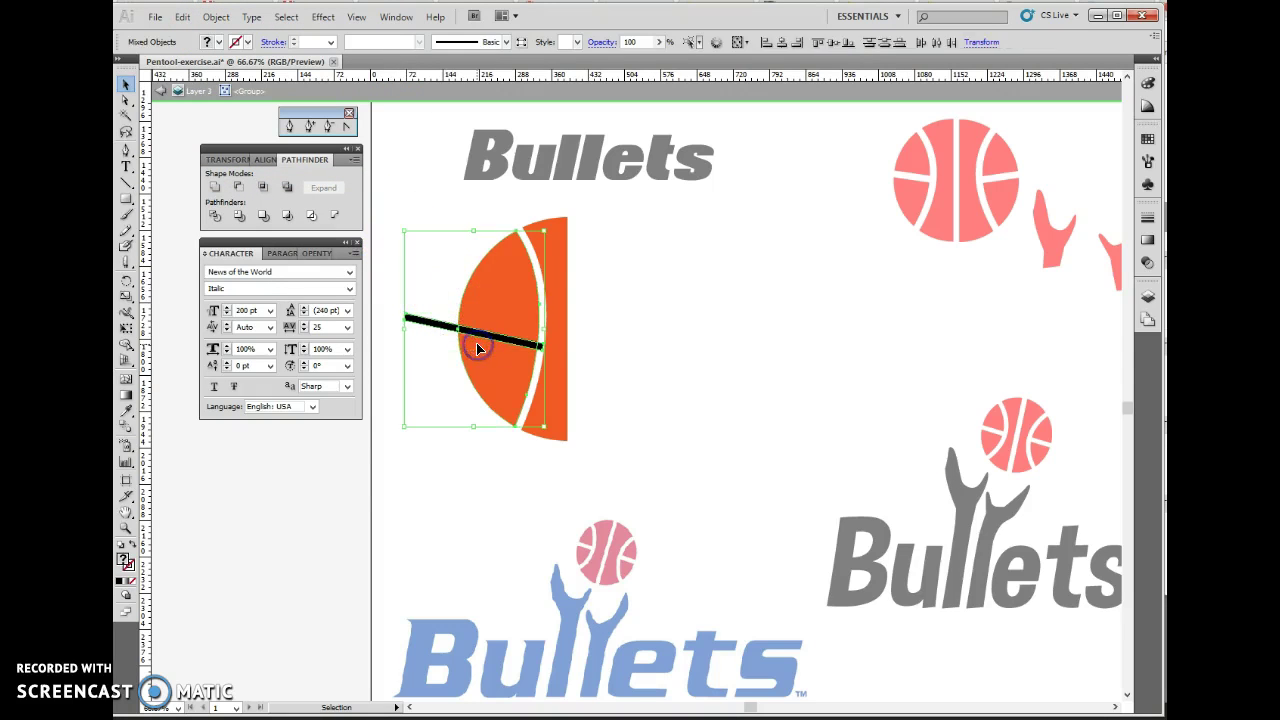
pyautogui.click(239, 187)
pyautogui.click(714, 354)
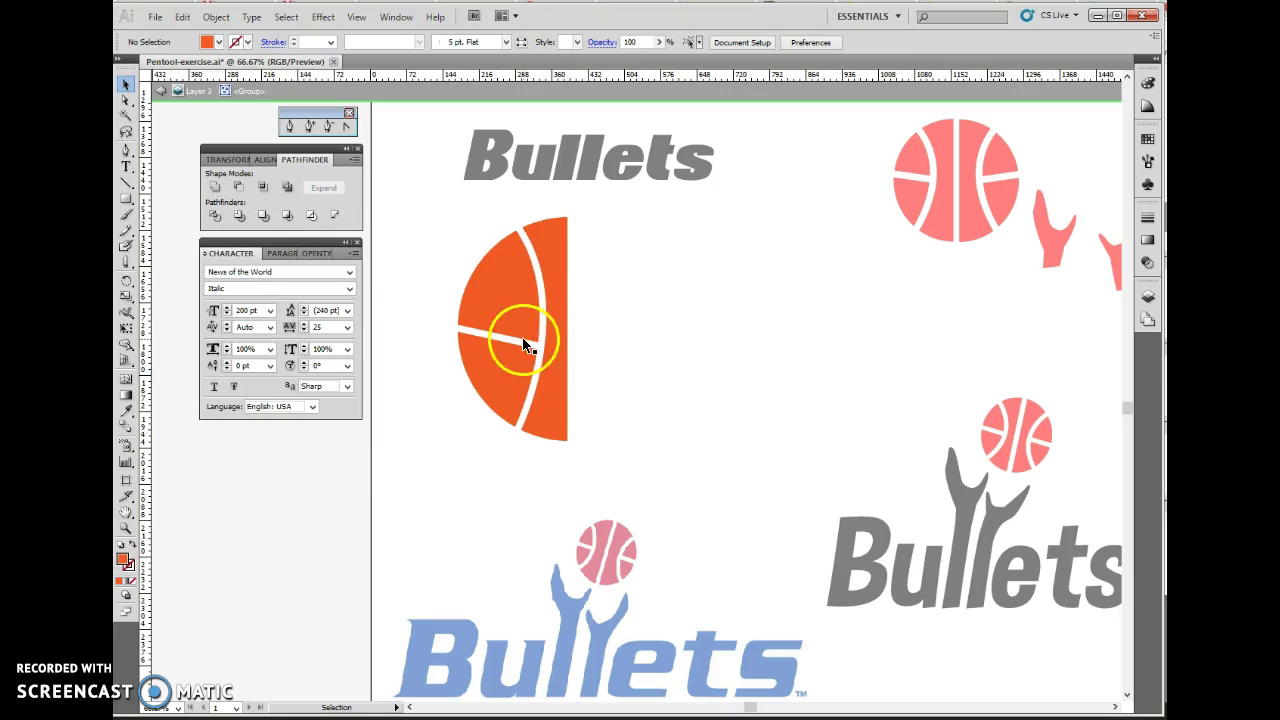
pyautogui.click(546, 343)
pyautogui.click(680, 363)
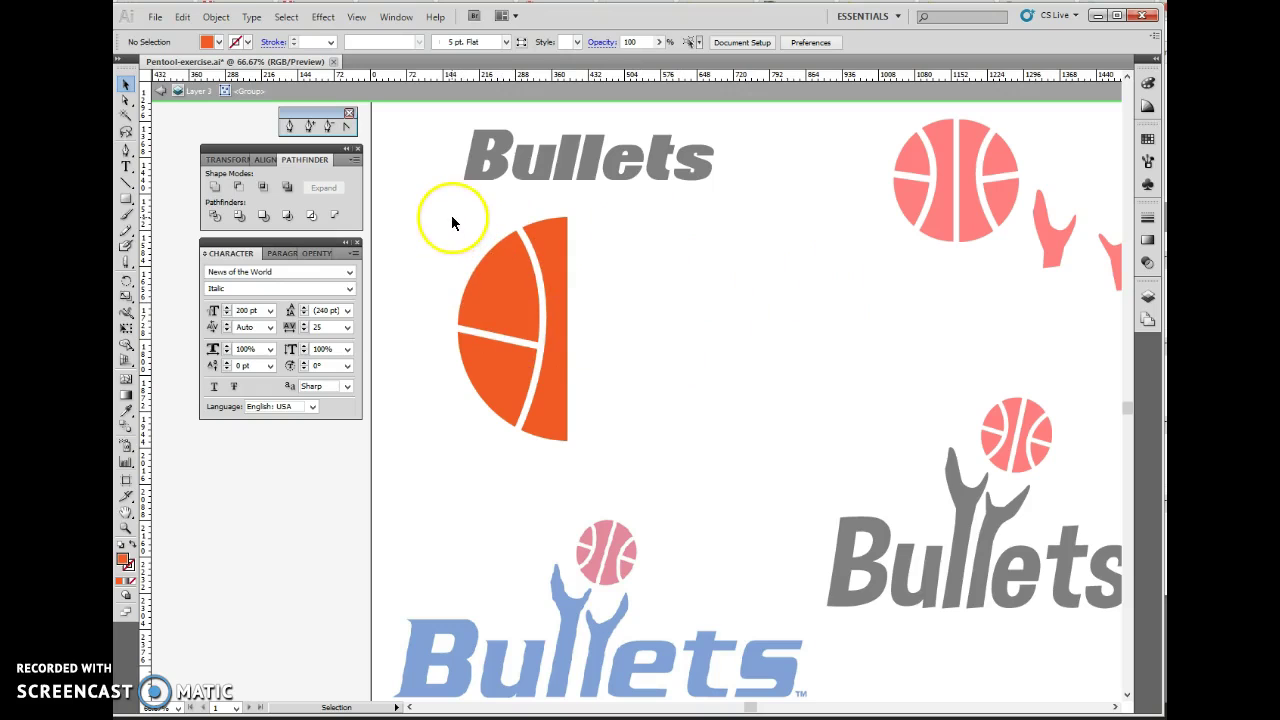
# - Select all pieces of the half ball and create a copy reflected across the vertical axis
pyautogui.moveTo(443, 217); pyautogui.dragTo(586, 434)
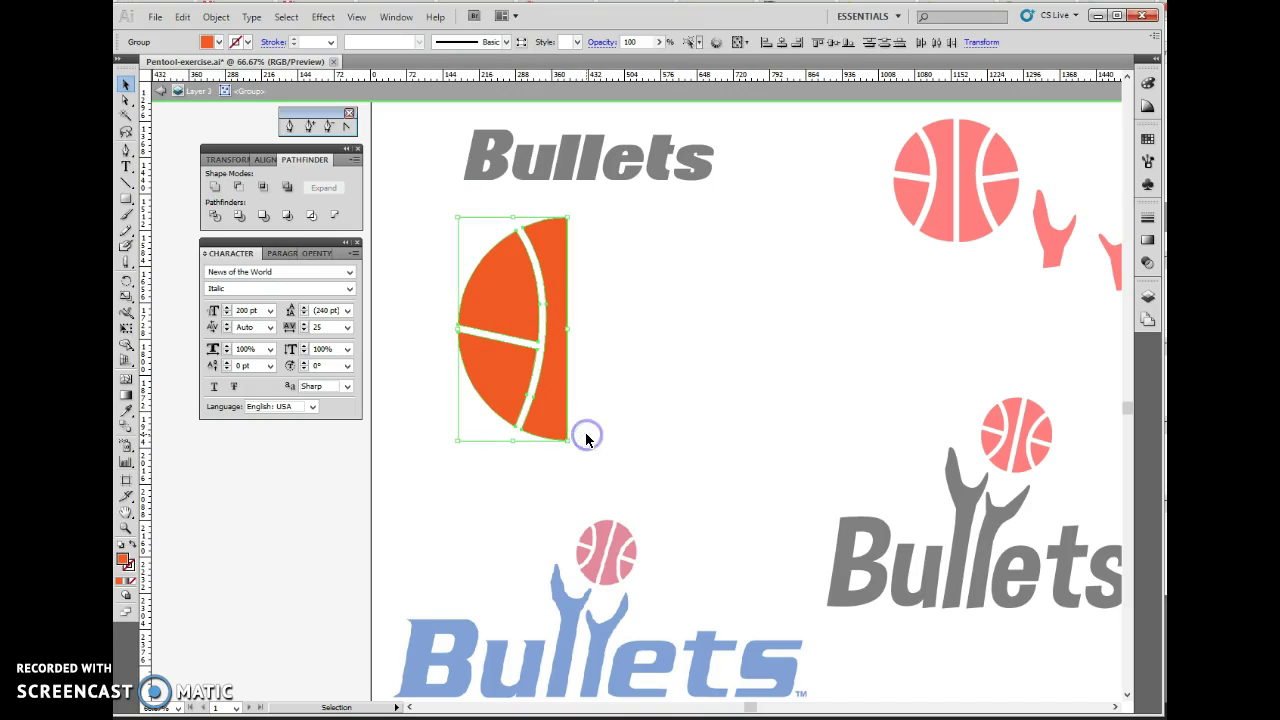
pyautogui.rightClick(552, 390)
pyautogui.moveTo(626, 514)
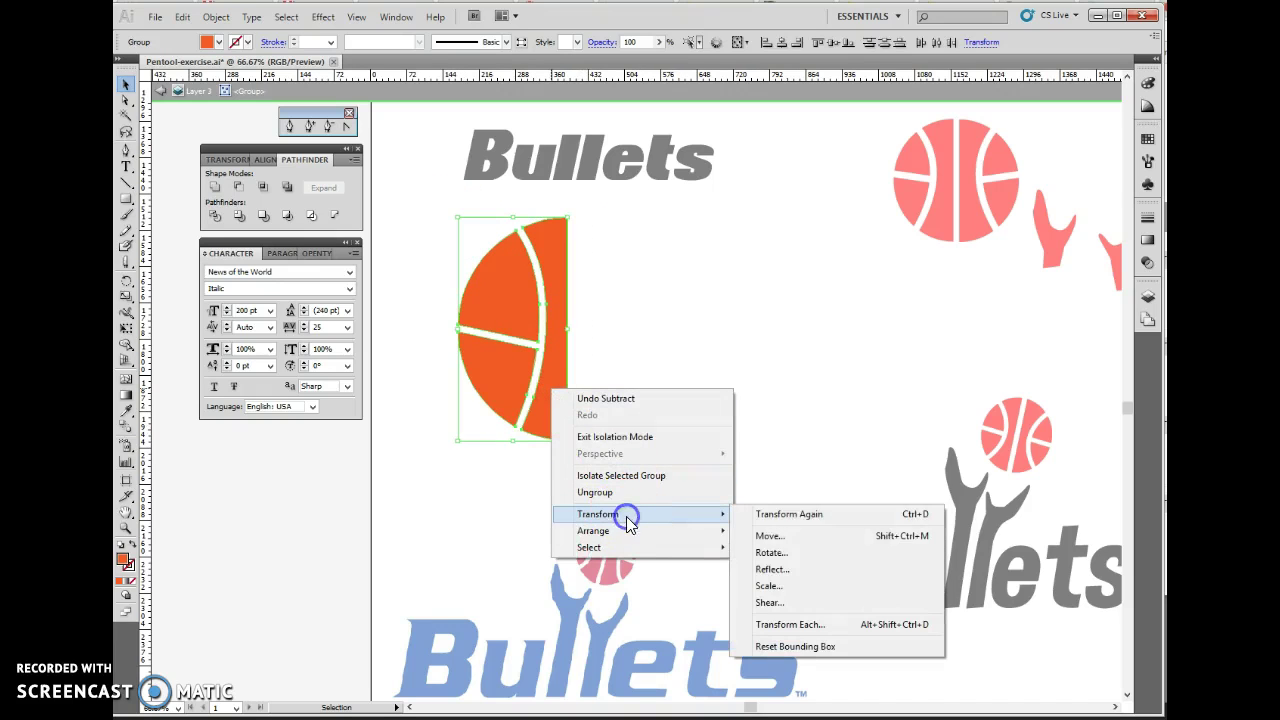
pyautogui.click(799, 570)
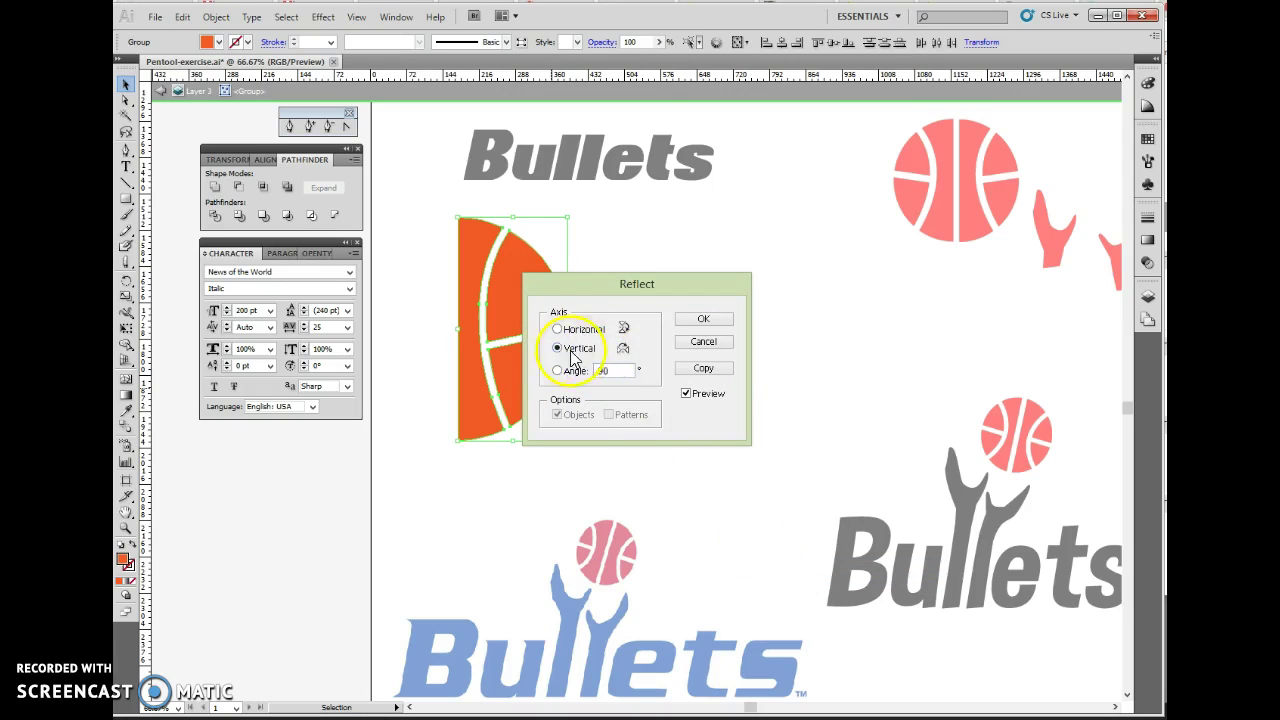
pyautogui.click(703, 368)
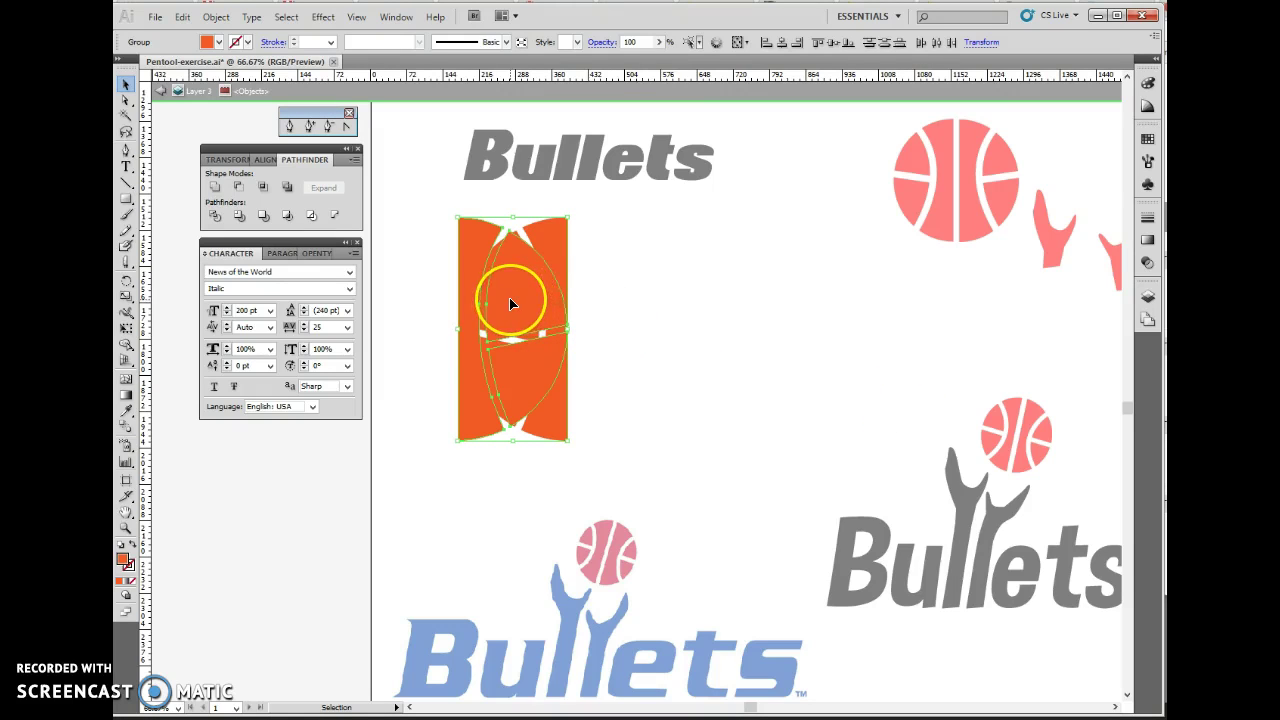
# - Place the reflected copy right of the original half with a narrow gap to complete the basketball, and exit the objects' isolation
pyautogui.moveTo(511, 303); pyautogui.dragTo(645, 296)
pyautogui.click(597, 309)
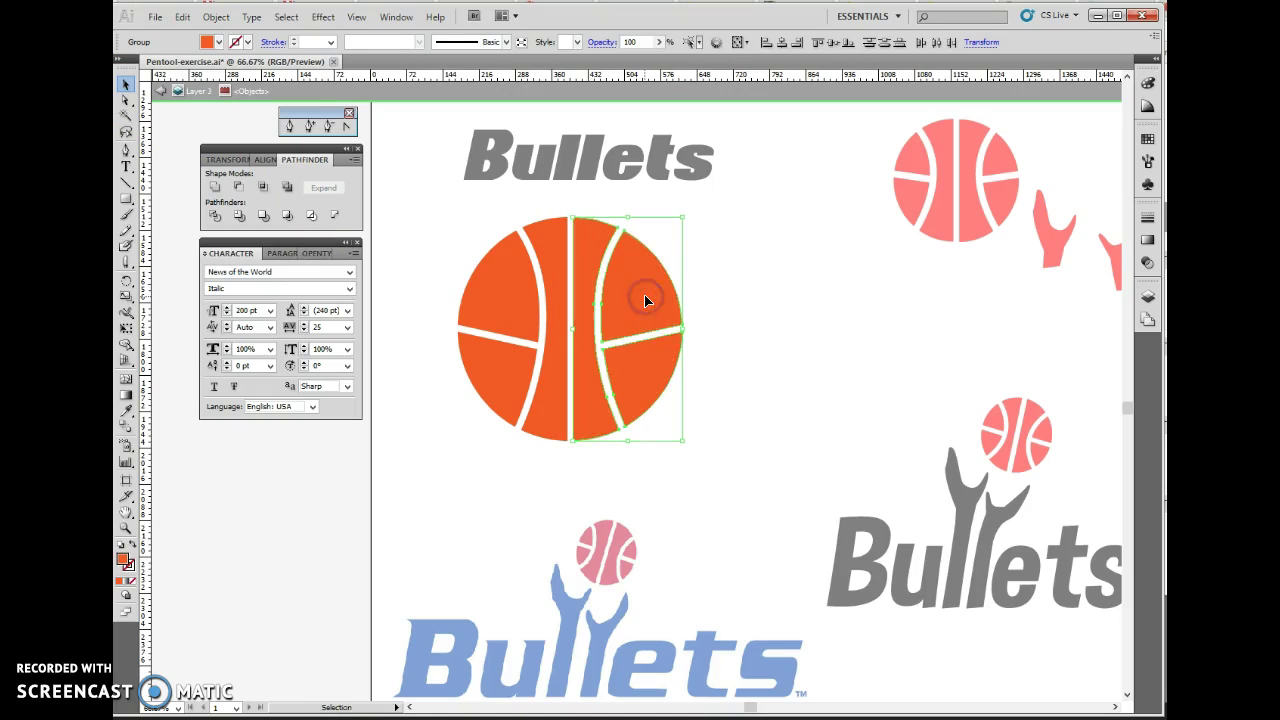
pyautogui.click(741, 375)
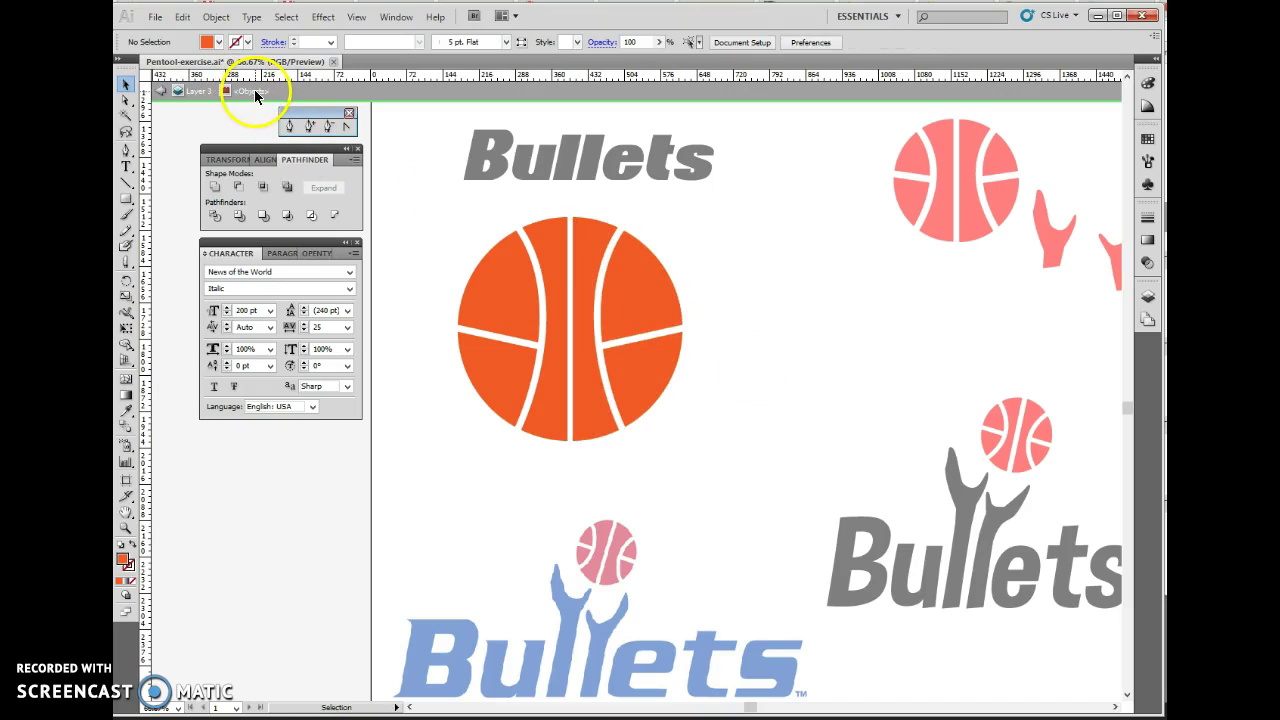
pyautogui.click(161, 91)
# - Try to move the left half of the basketball over the right half, and undo the move
pyautogui.moveTo(756, 308)
pyautogui.mouseDown()
pyautogui.moveTo(677, 354)
pyautogui.moveTo(691, 343)
pyautogui.mouseUp()
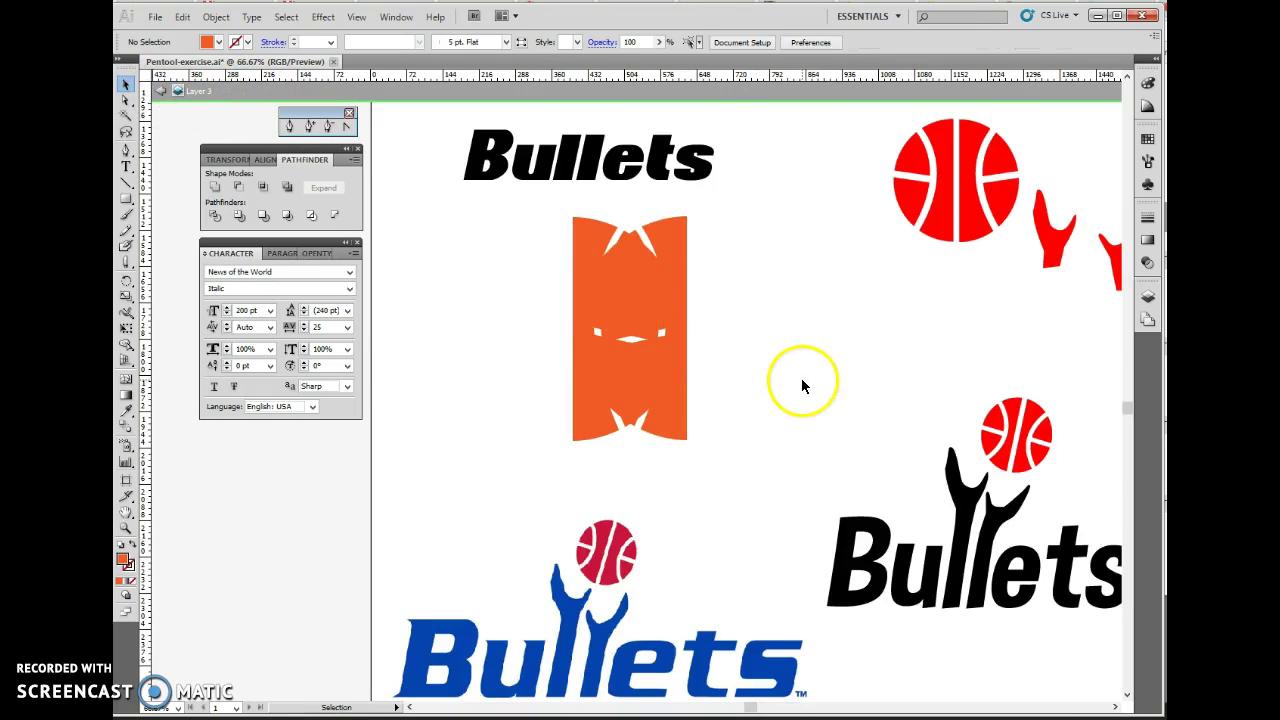
pyautogui.hotkey('ctrl', 'z')
pyautogui.click(561, 327)
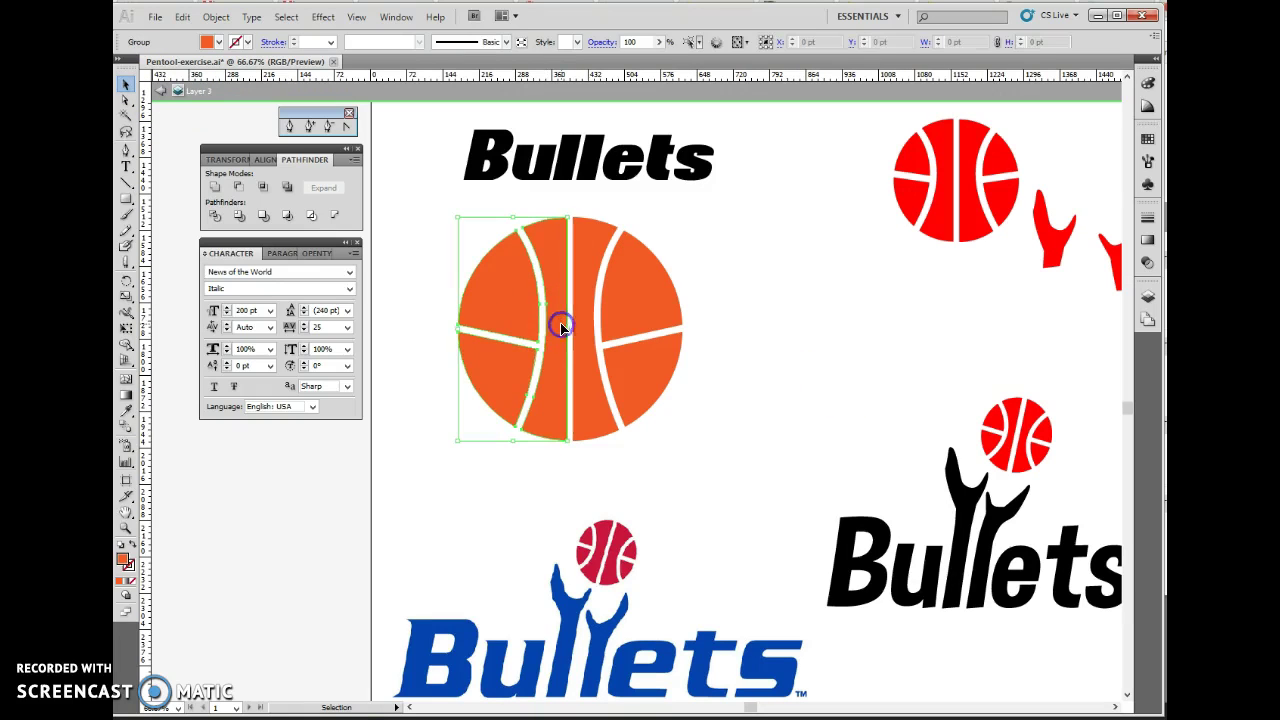
pyautogui.click(675, 340)
pyautogui.click(767, 342)
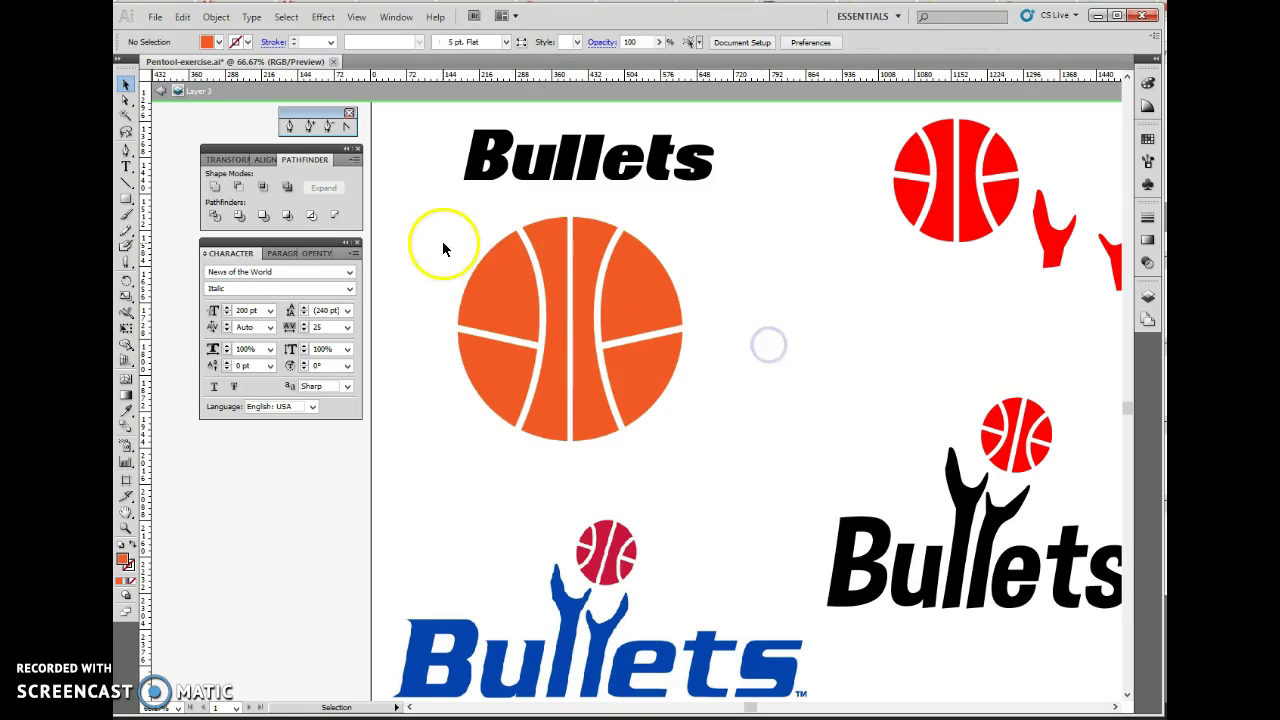
# - Group the two halves of the orange basketball and select the combined group
pyautogui.moveTo(438, 229); pyautogui.dragTo(706, 416)
pyautogui.rightClick(623, 299)
pyautogui.click(667, 385)
pyautogui.click(777, 331)
pyautogui.click(640, 272)
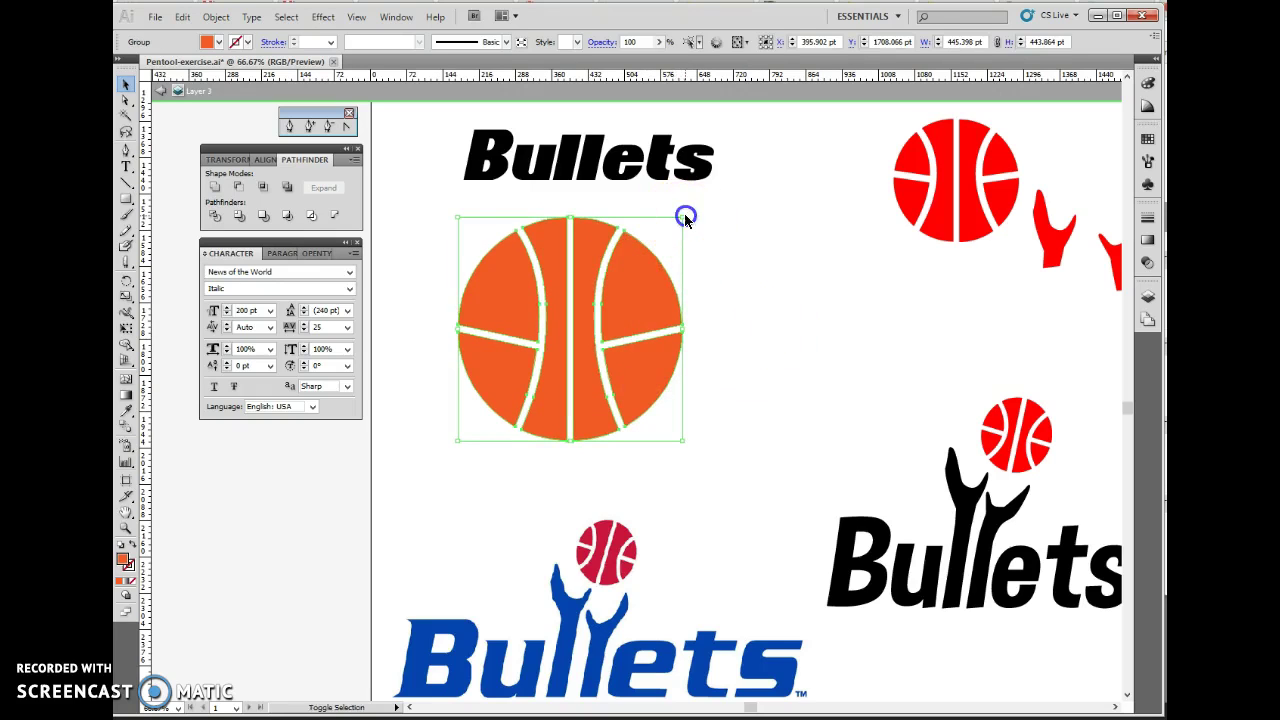
# - Scale down the orange basketball, move it toward the red basketball, and move the black Bullets text down above the blue reference logo
pyautogui.moveTo(685, 218); pyautogui.dragTo(601, 303)
pyautogui.moveTo(575, 388); pyautogui.dragTo(848, 287)
pyautogui.click(604, 167)
pyautogui.moveTo(604, 167); pyautogui.dragTo(571, 382)
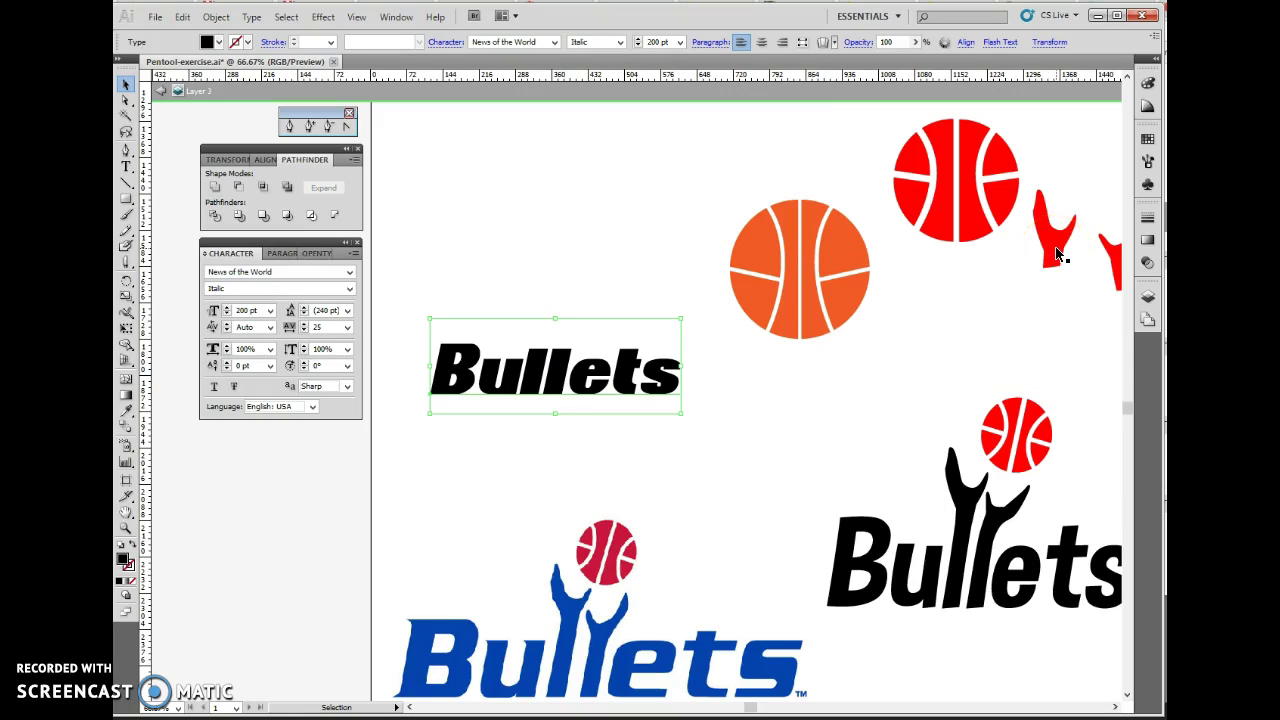
pyautogui.click(1055, 255)
pyautogui.click(172, 529)
pyautogui.scroll(-5, 570, 600)
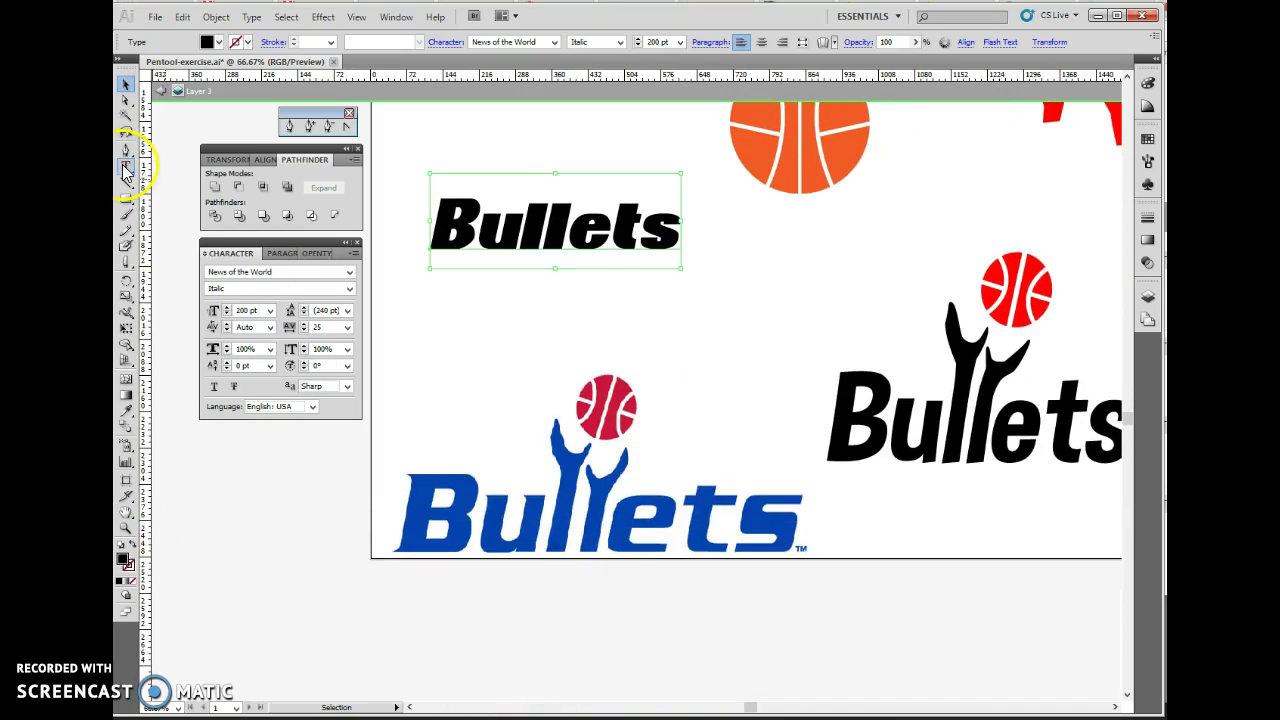
# - Exit the text's isolation and start a Pen tool path along the outer edge of the blue logo's taller arm, from letter height to the wrist
pyautogui.click(123, 153)
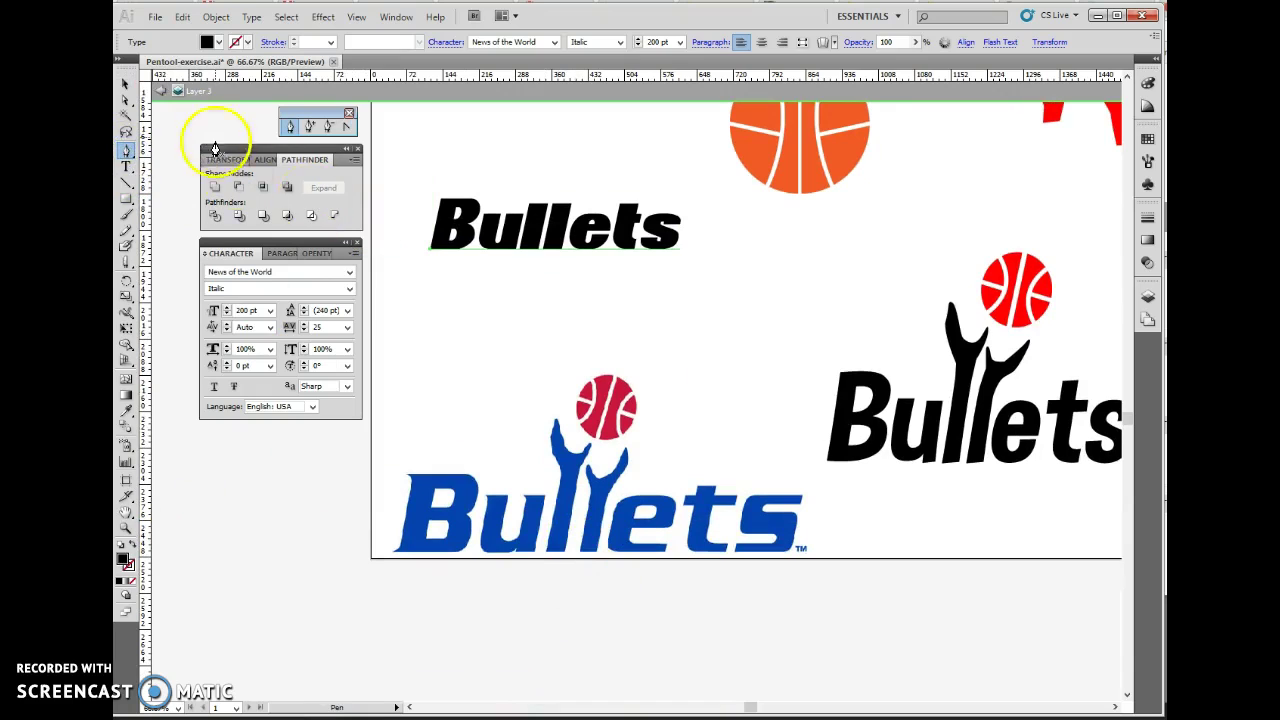
pyautogui.click(163, 91)
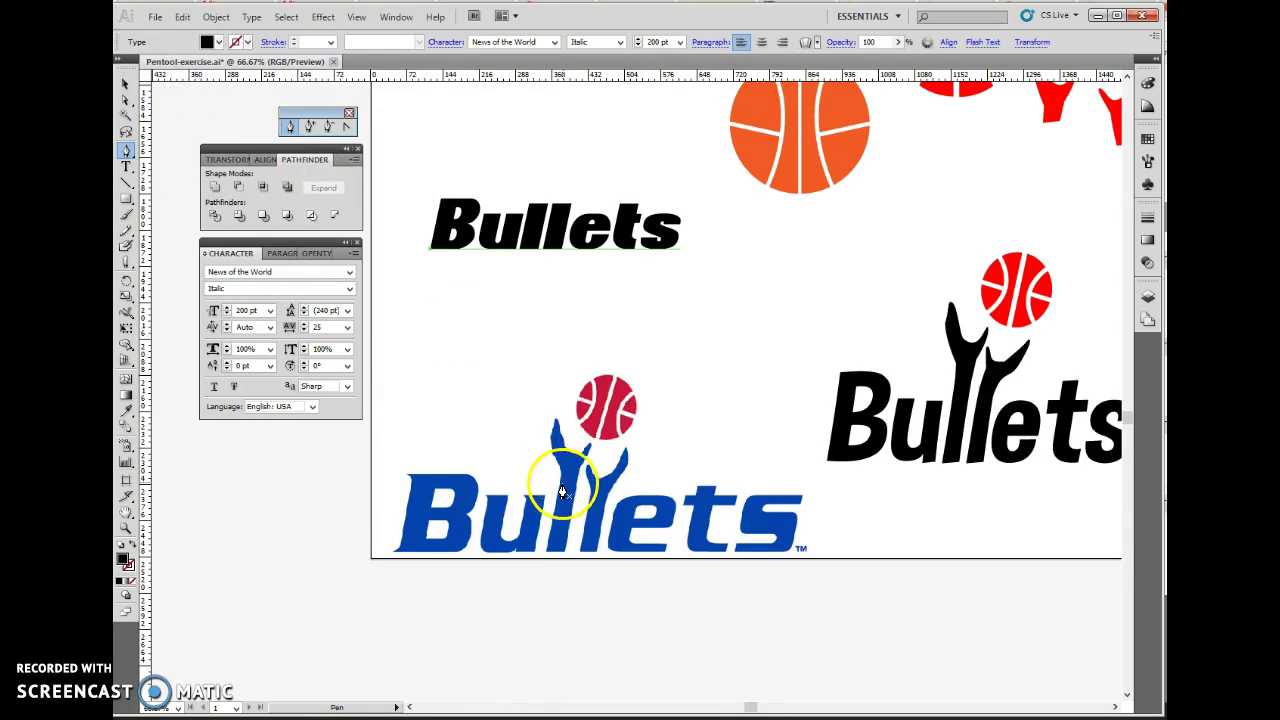
pyautogui.click(126, 527)
pyautogui.click(694, 496)
pyautogui.click(483, 366)
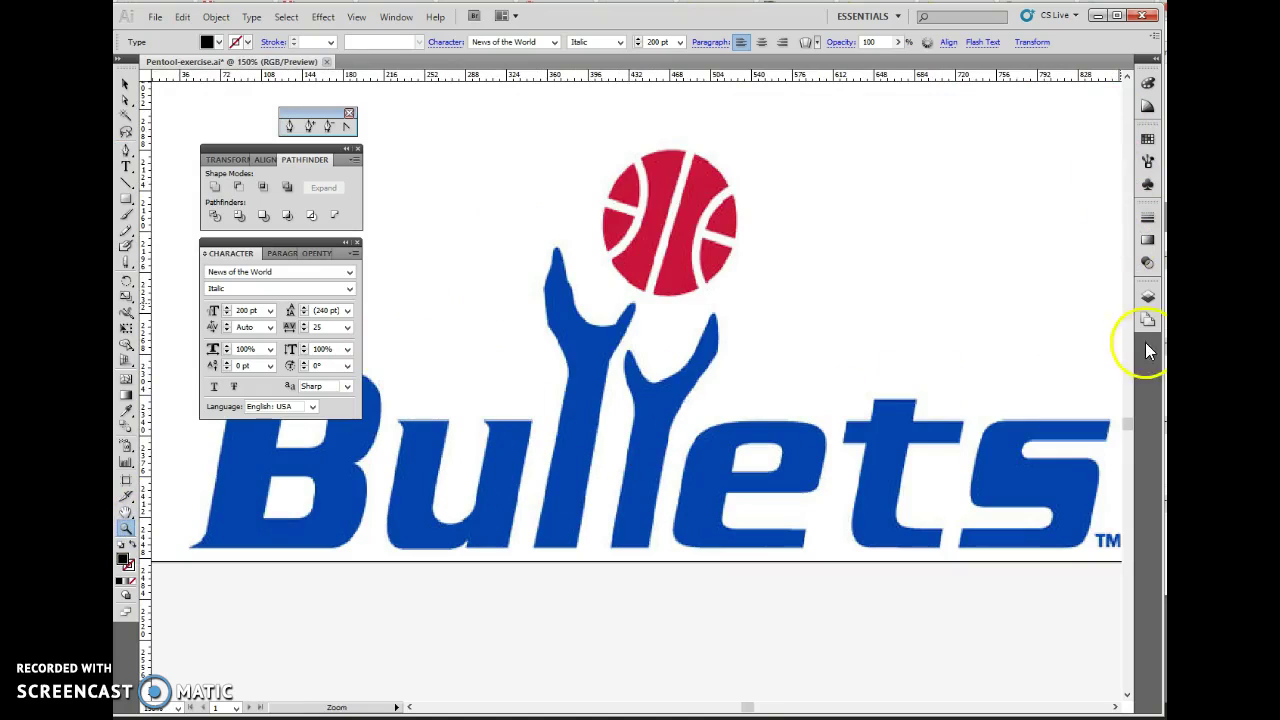
pyautogui.click(126, 151)
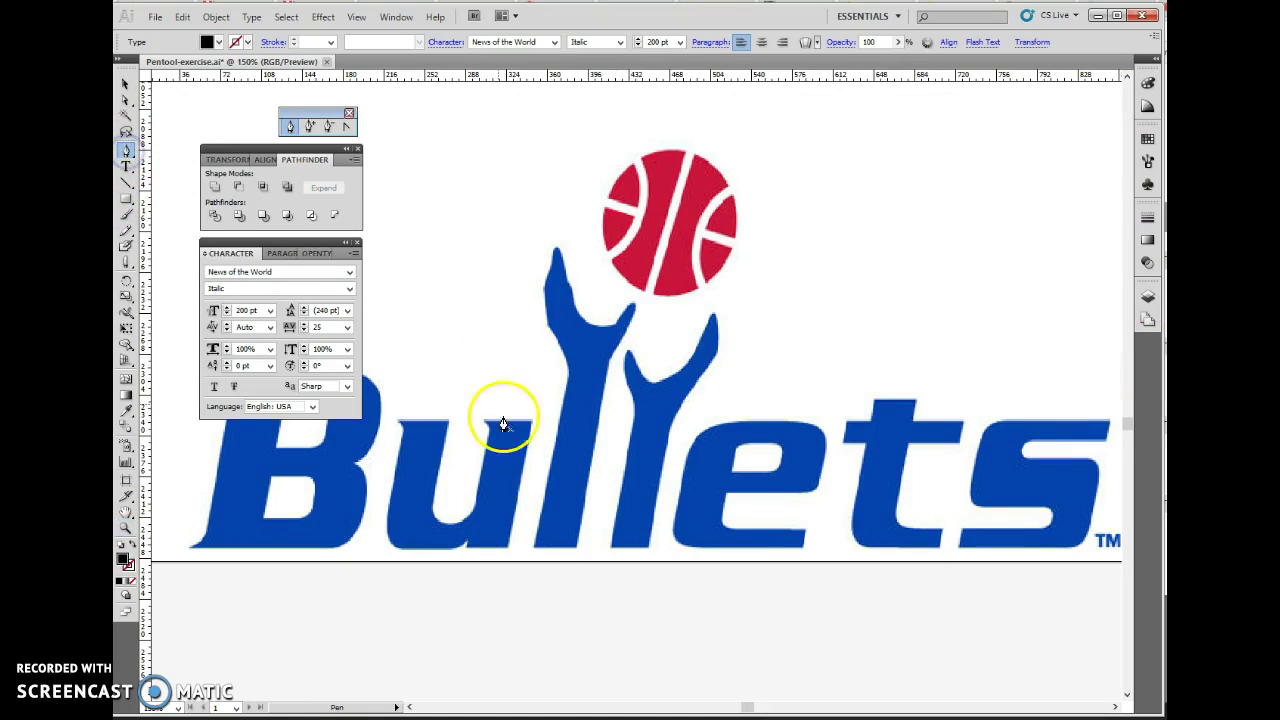
pyautogui.click(553, 450)
pyautogui.moveTo(553, 450); pyautogui.dragTo(574, 360)
pyautogui.click(566, 356)
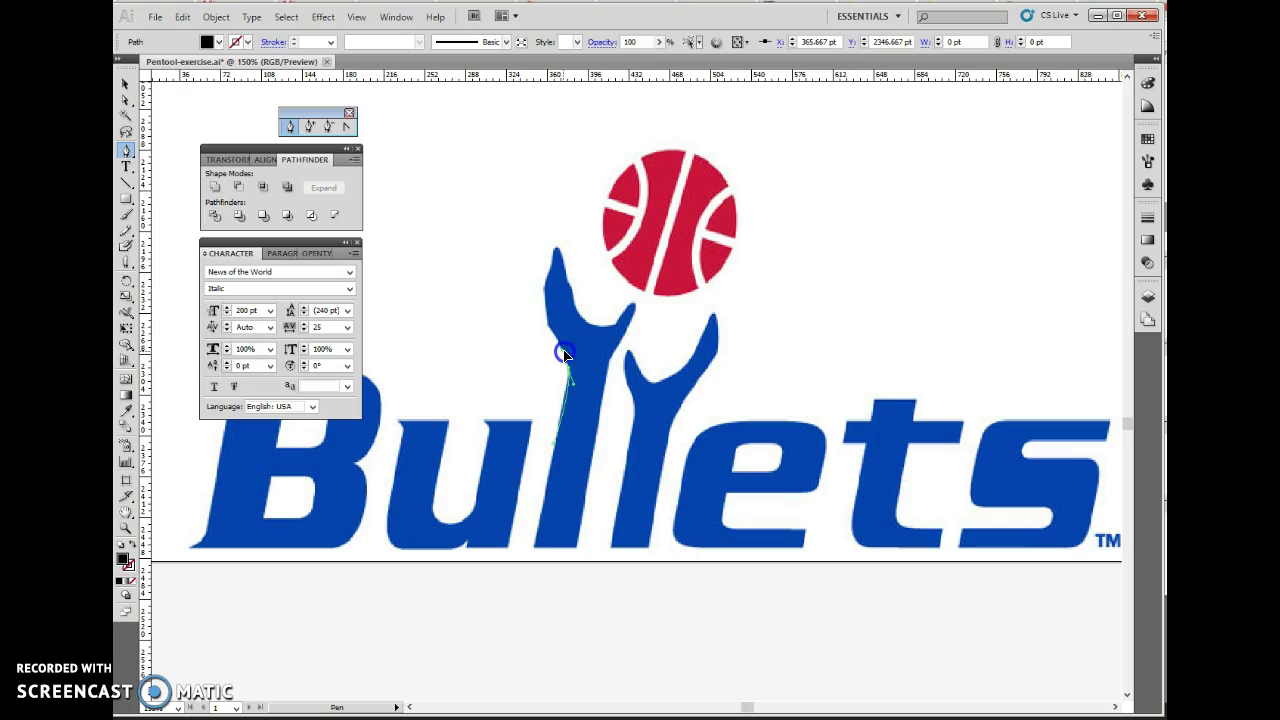
pyautogui.click(561, 355)
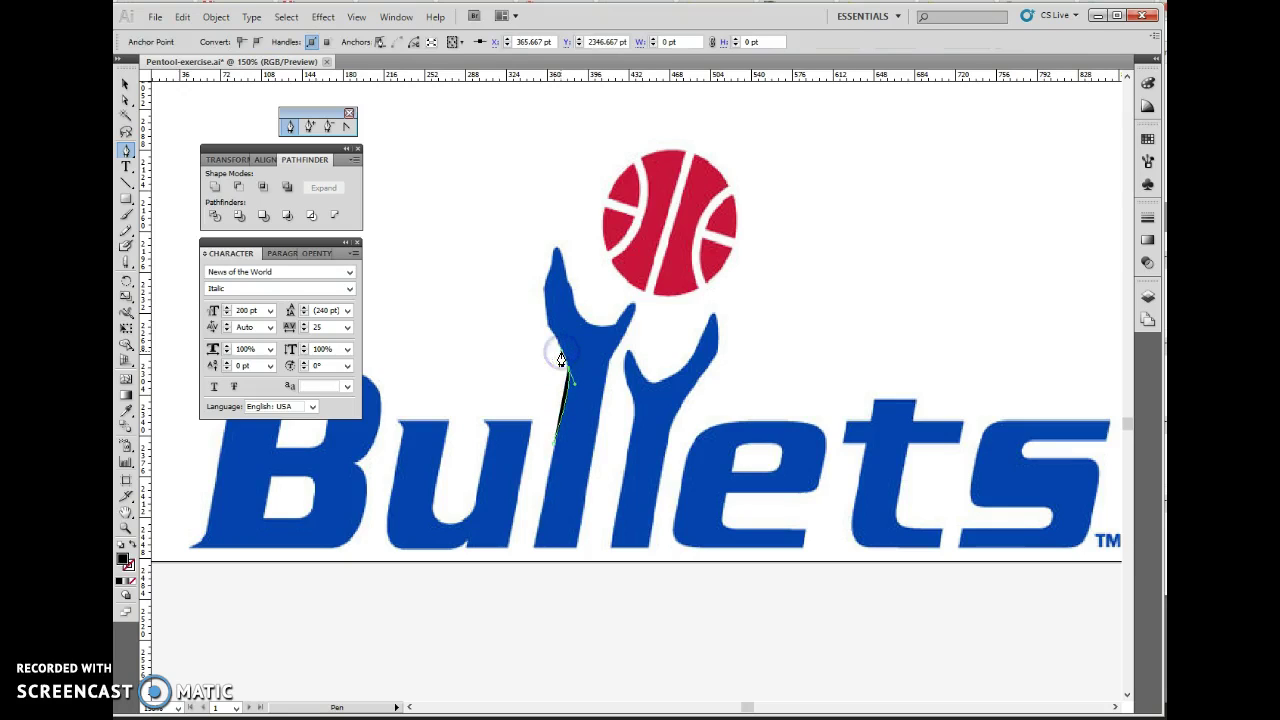
# - Continue the pen path up the outer edge of the taller hand's left finger to its tip
pyautogui.click(548, 327)
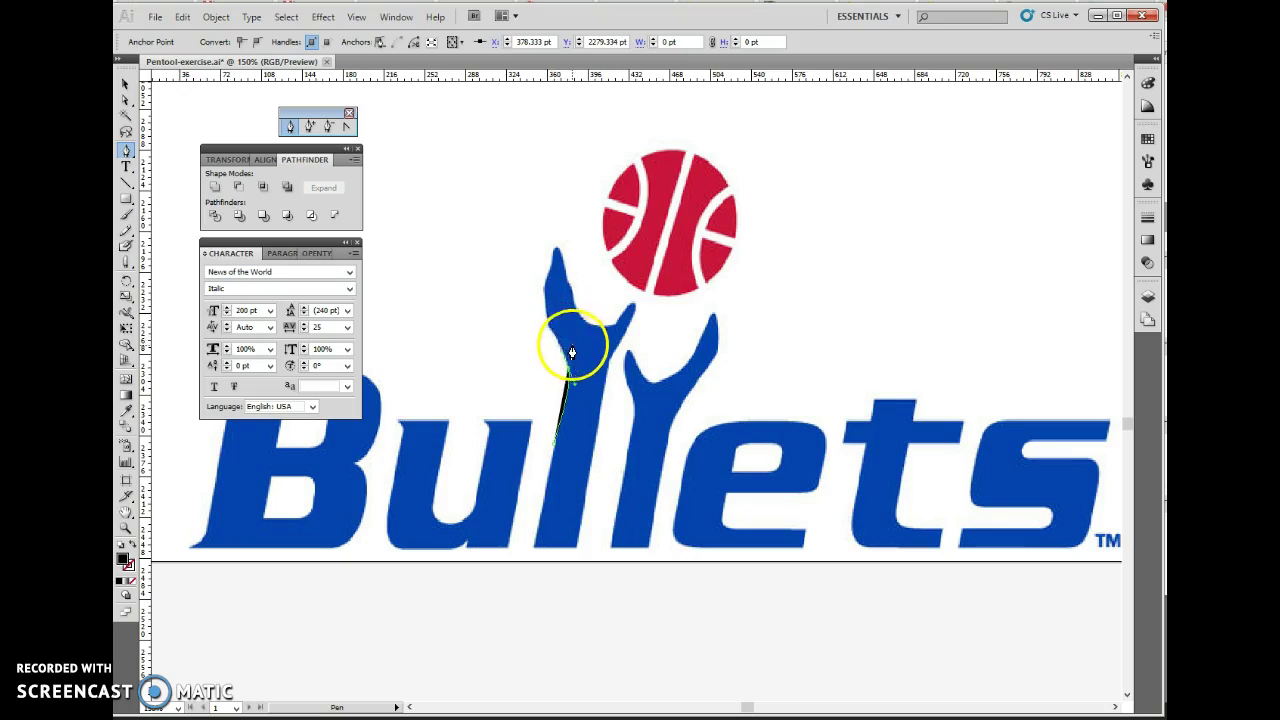
pyautogui.click(543, 289)
pyautogui.moveTo(543, 277); pyautogui.dragTo(543, 247)
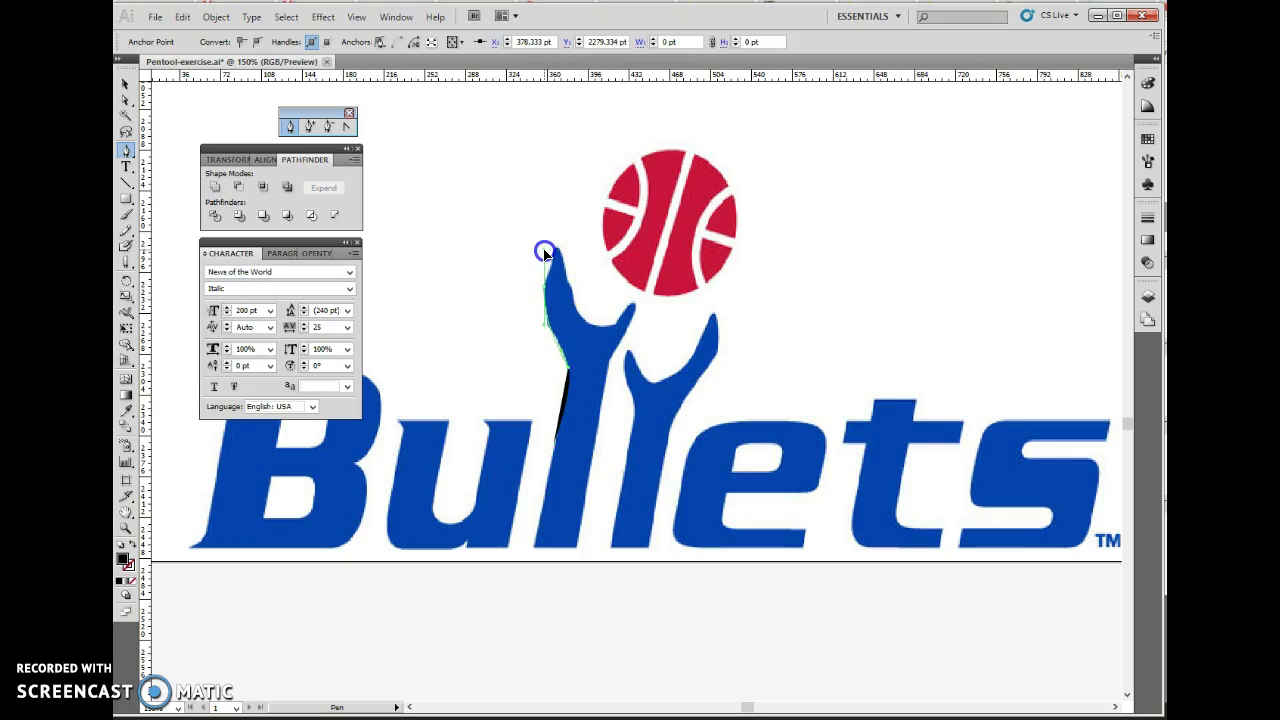
pyautogui.moveTo(544, 257); pyautogui.dragTo(533, 251)
pyautogui.click(548, 255)
pyautogui.moveTo(547, 260)
pyautogui.mouseDown()
pyautogui.moveTo(560, 371)
pyautogui.moveTo(549, 260)
pyautogui.mouseUp()
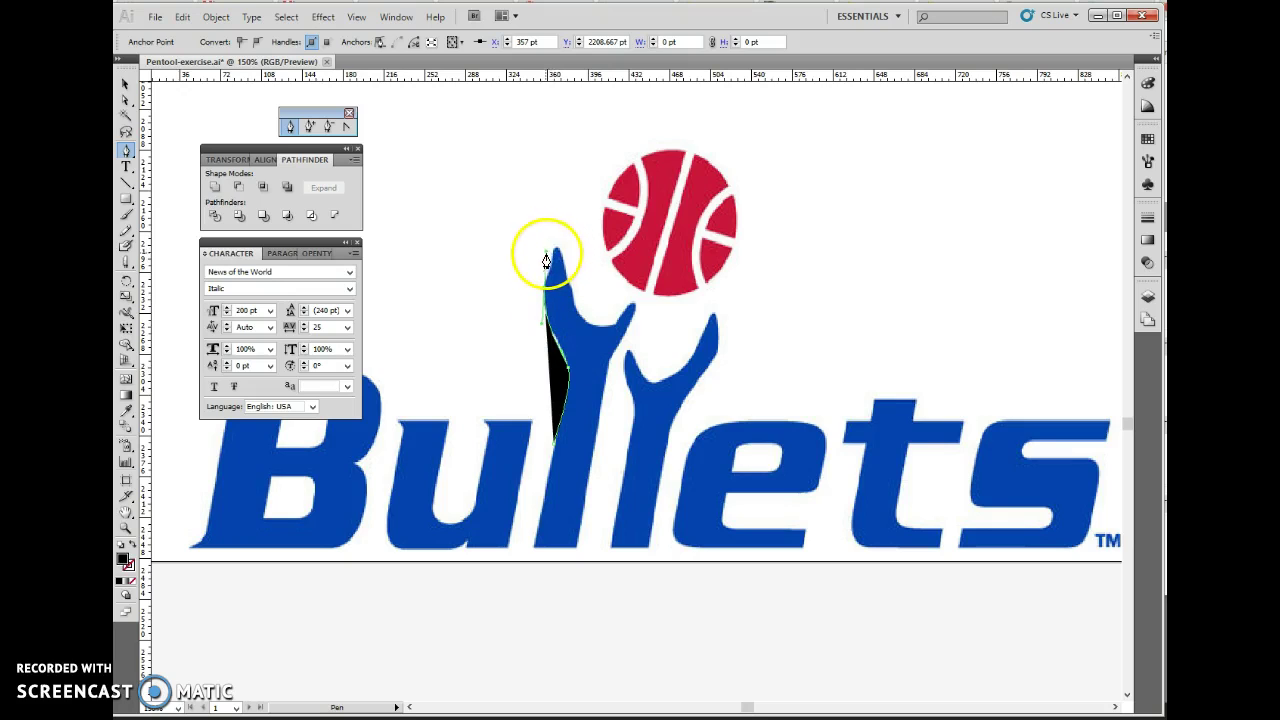
pyautogui.click(546, 260)
pyautogui.click(555, 256)
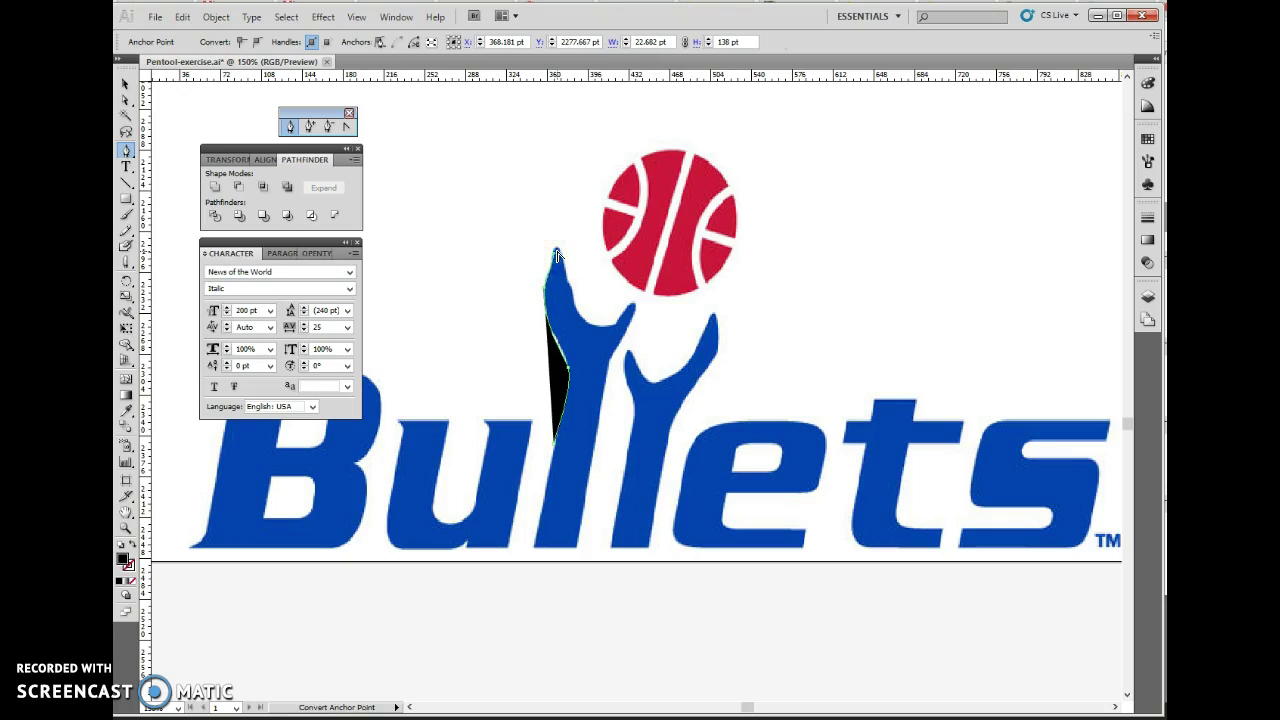
# - Trace the inner edge of the taller hand's left finger down and across the curve of the palm
pyautogui.moveTo(558, 255); pyautogui.dragTo(566, 281)
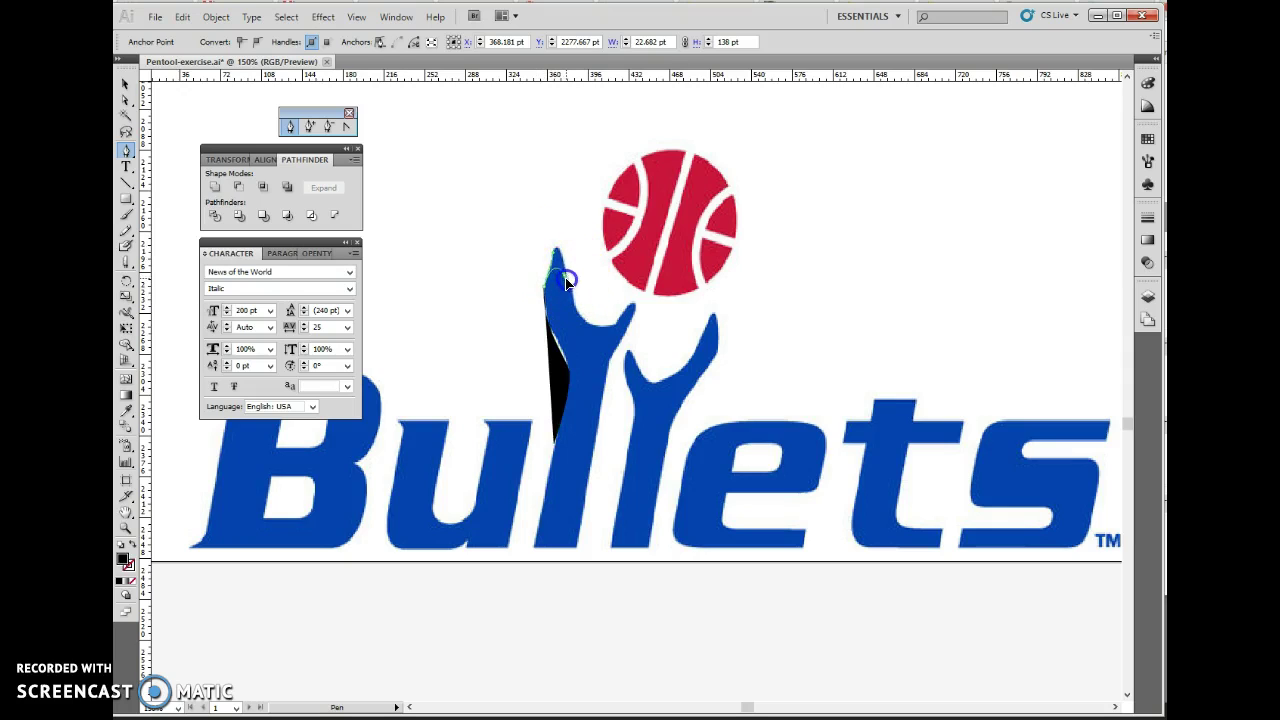
pyautogui.click(573, 335)
pyautogui.moveTo(573, 339)
pyautogui.mouseDown()
pyautogui.moveTo(583, 326)
pyautogui.moveTo(571, 286)
pyautogui.moveTo(614, 332)
pyautogui.moveTo(626, 318)
pyautogui.moveTo(583, 325)
pyautogui.moveTo(560, 283)
pyautogui.moveTo(593, 327)
pyautogui.mouseUp()
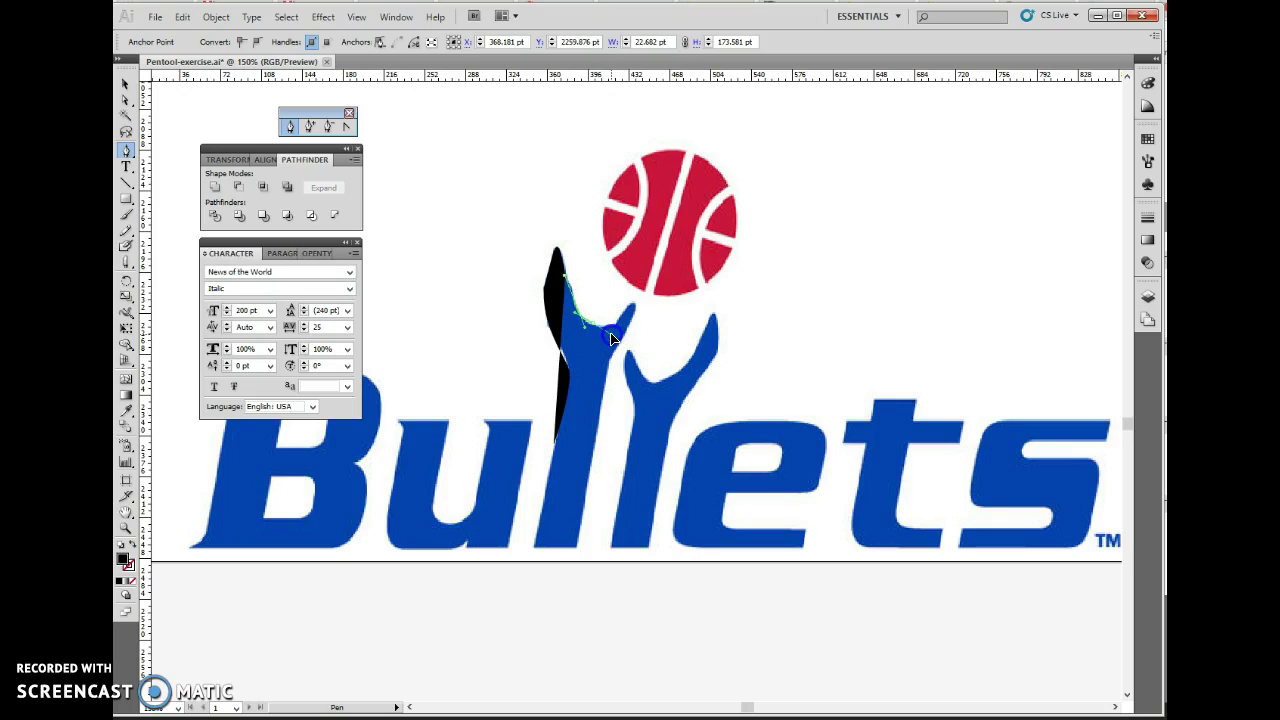
pyautogui.moveTo(620, 321)
pyautogui.mouseDown()
pyautogui.moveTo(632, 310)
pyautogui.moveTo(595, 312)
pyautogui.moveTo(628, 327)
pyautogui.moveTo(614, 347)
pyautogui.moveTo(618, 334)
pyautogui.mouseUp()
pyautogui.press('alt')
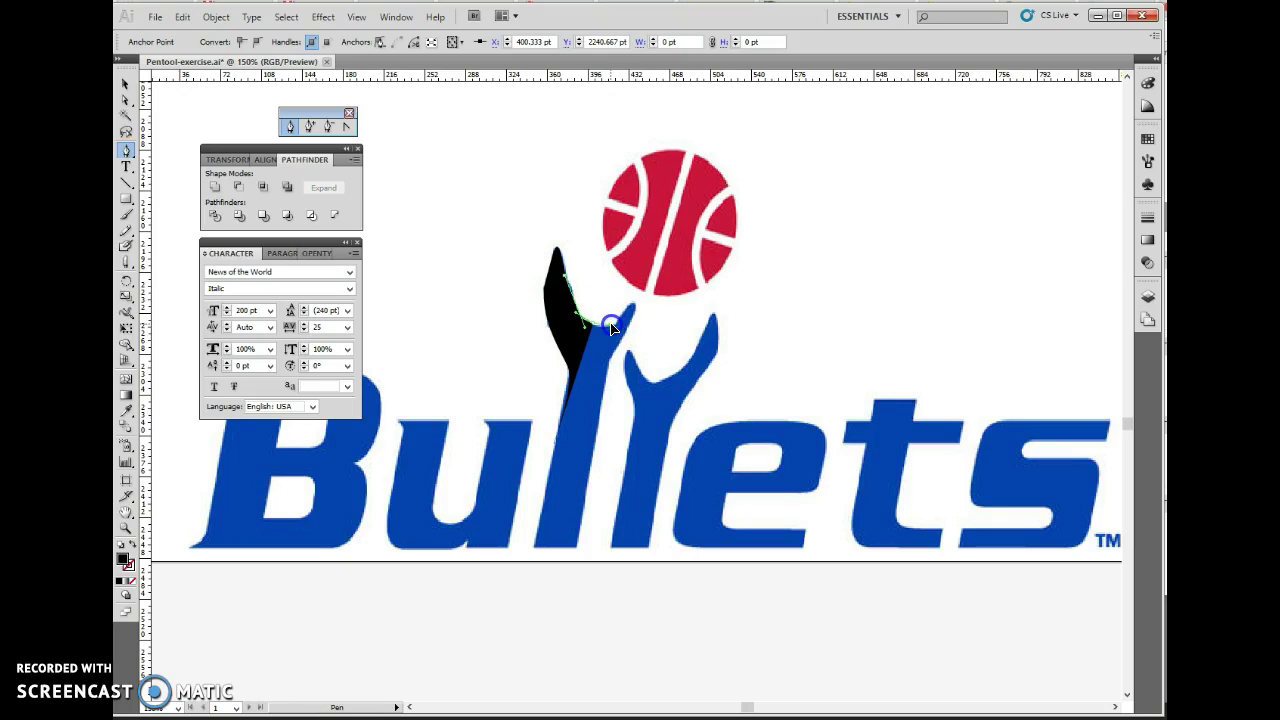
pyautogui.click(612, 328)
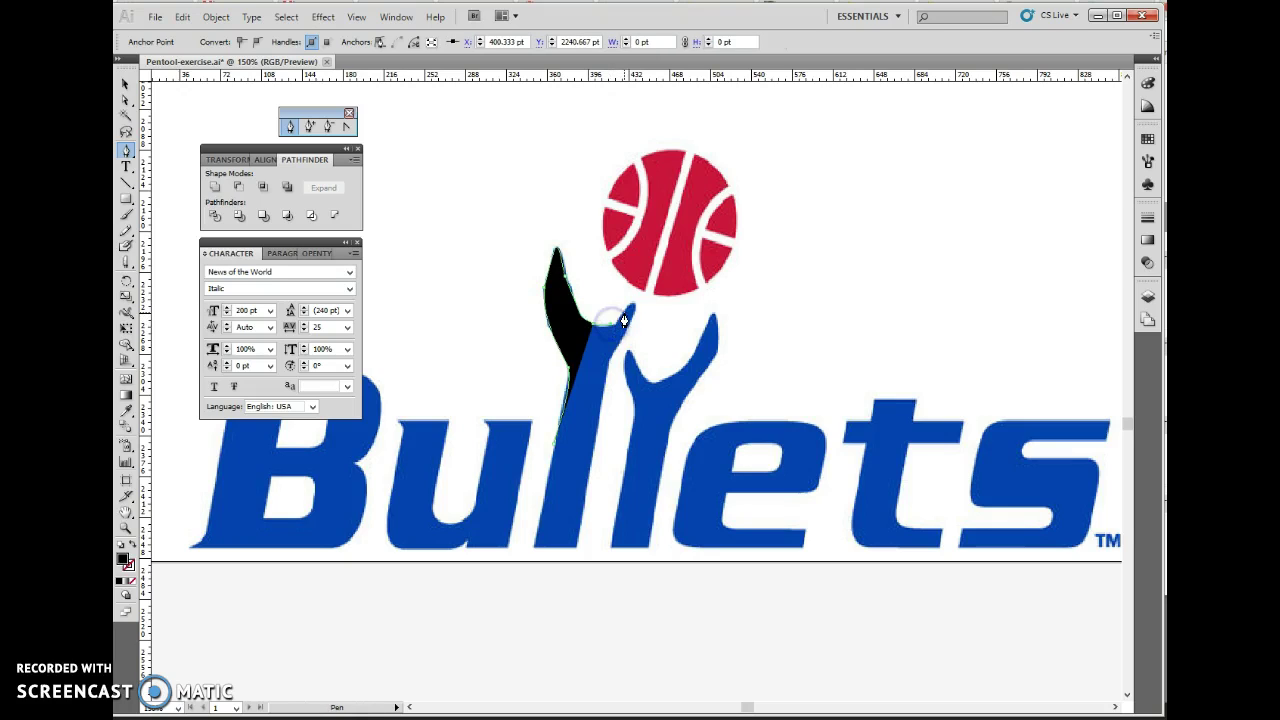
# - Trace the taller hand's right finger, continue down the arm's right edge, and close the path at its starting point
pyautogui.click(633, 299)
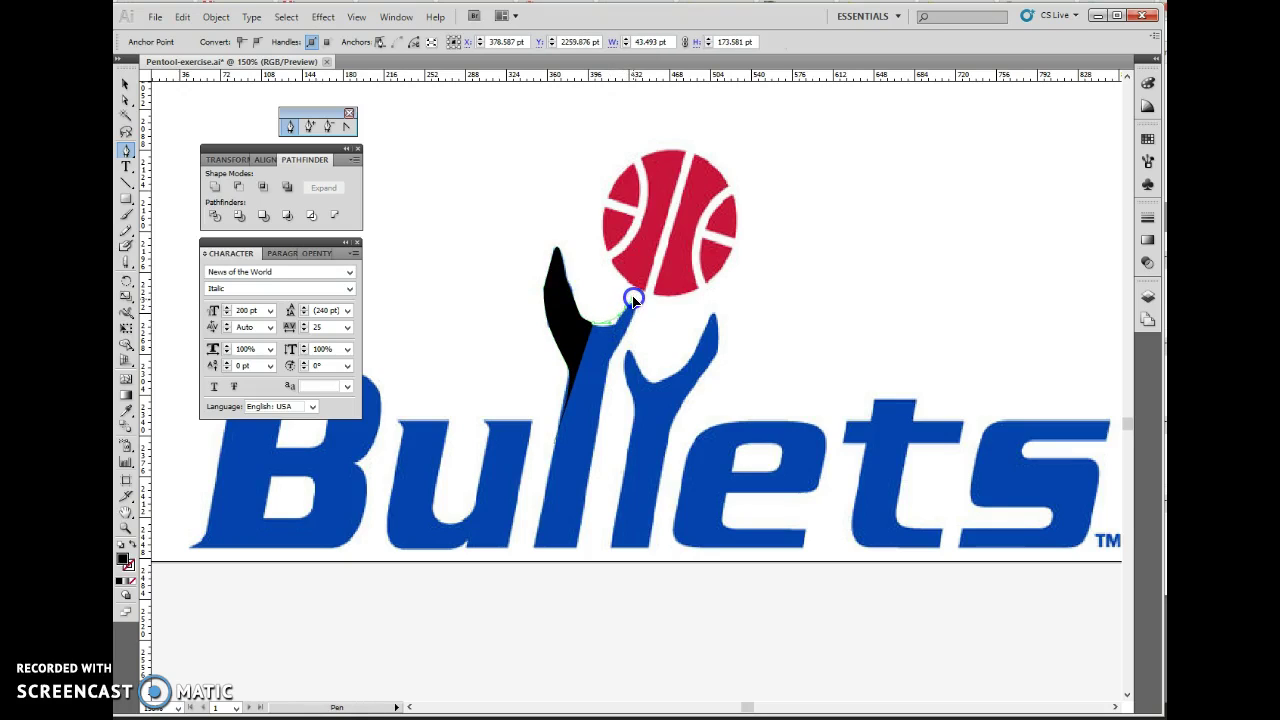
pyautogui.moveTo(636, 304); pyautogui.dragTo(580, 400)
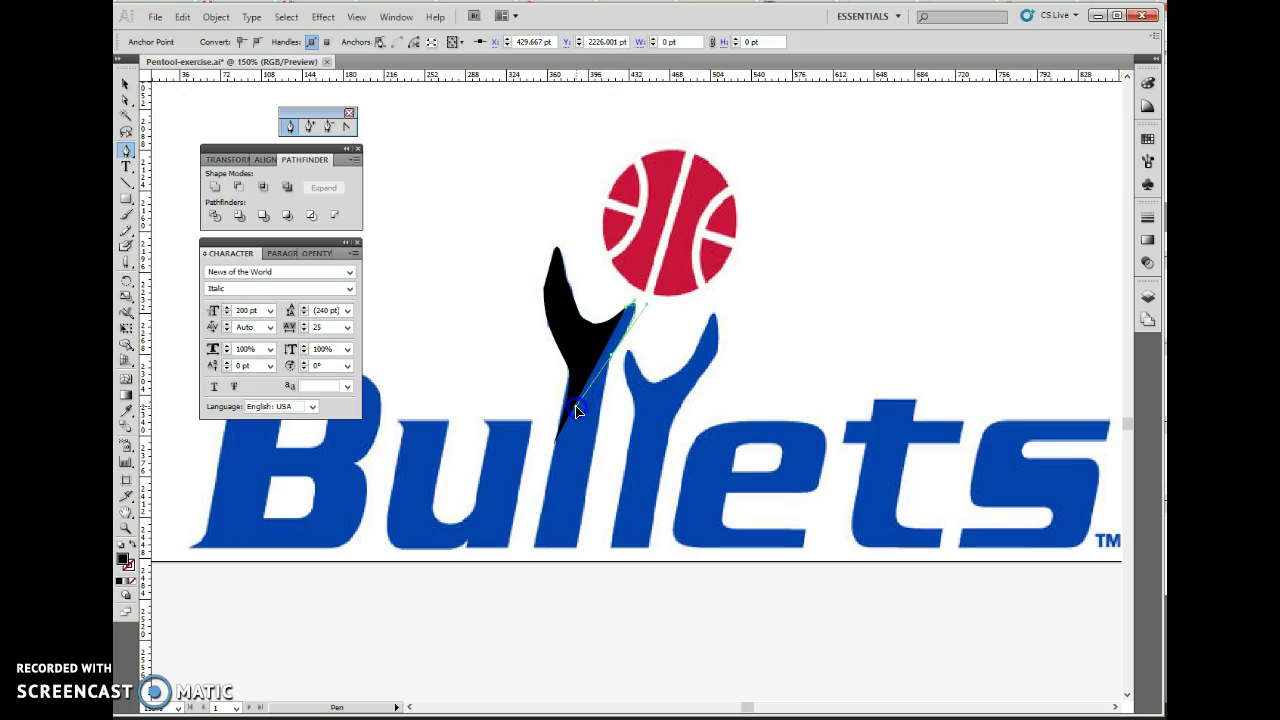
pyautogui.moveTo(571, 405); pyautogui.dragTo(596, 415)
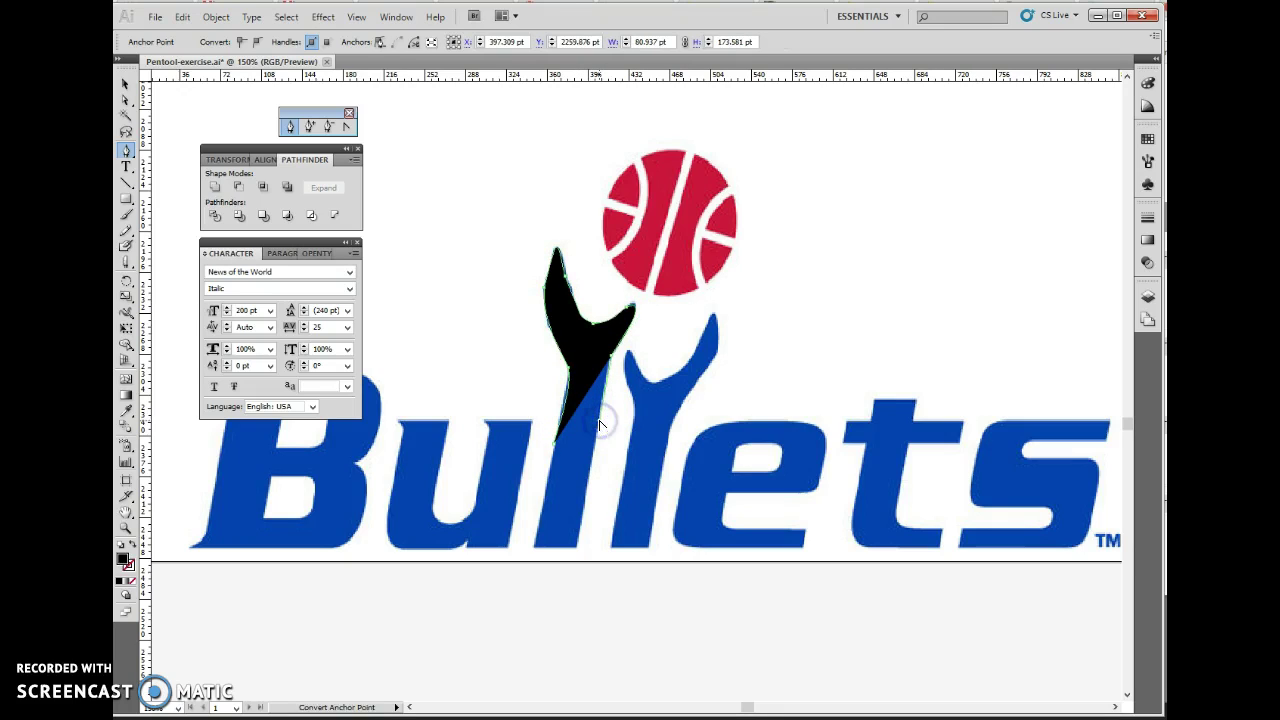
pyautogui.moveTo(592, 448); pyautogui.dragTo(593, 455)
pyautogui.click(555, 447)
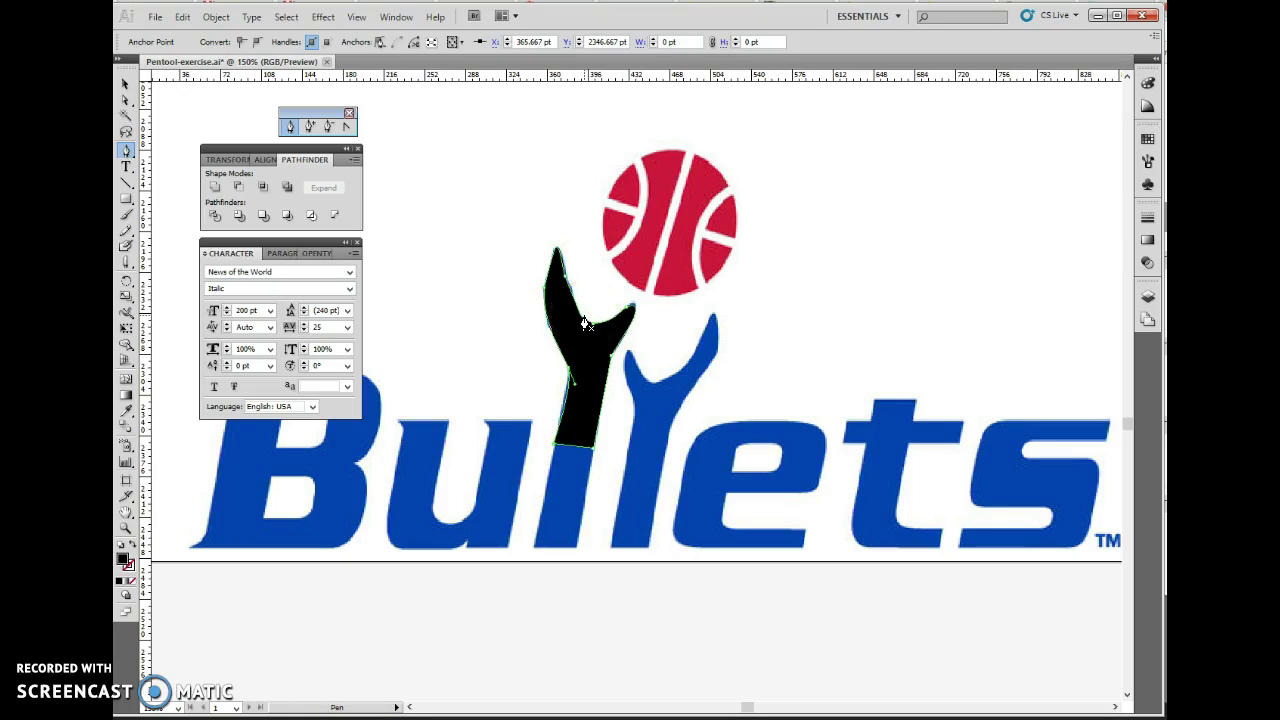
# - Move the traced black hand off the blue reference arm to the empty area left of the dark red basketball
pyautogui.click(126, 84)
pyautogui.click(601, 344)
pyautogui.moveTo(588, 366); pyautogui.dragTo(524, 250)
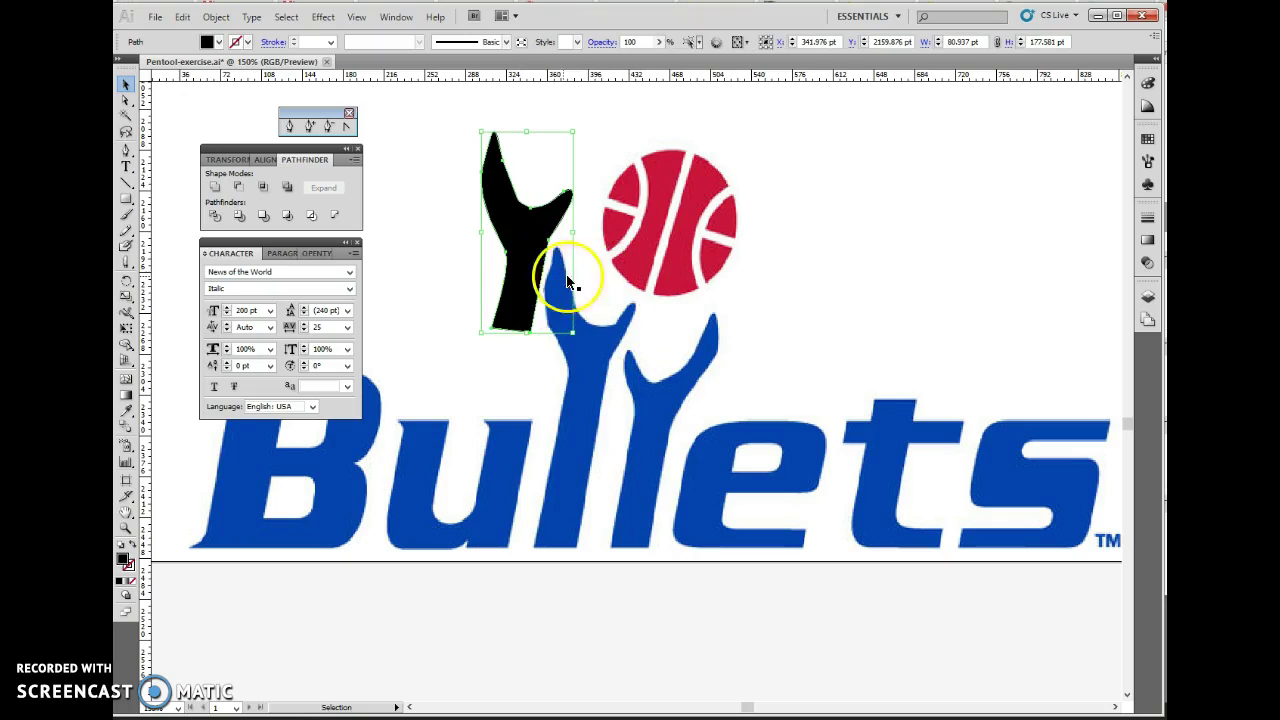
pyautogui.moveTo(529, 263); pyautogui.dragTo(514, 252)
# - Make a horizontally reflected copy of the black hand right of the dark red basketball and scale it down to about 71 by 142 pt
pyautogui.rightClick(514, 252)
pyautogui.moveTo(585, 452)
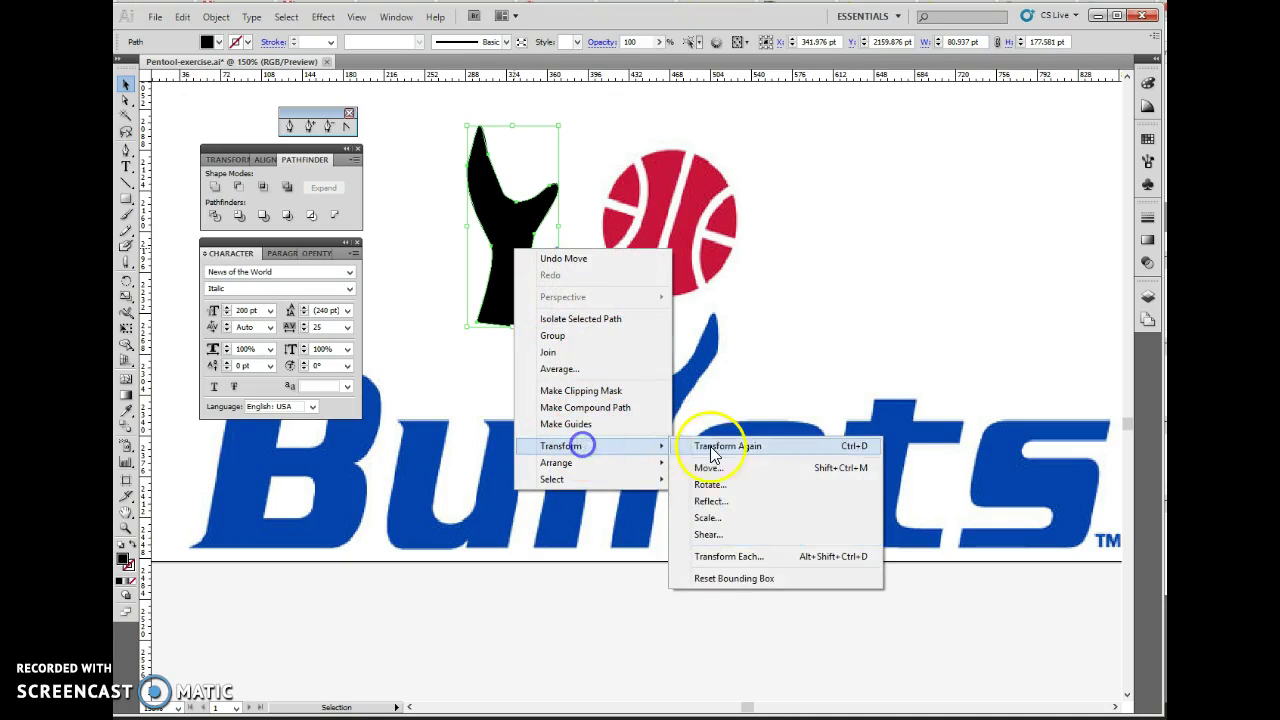
pyautogui.click(708, 500)
pyautogui.click(698, 366)
pyautogui.moveTo(510, 245); pyautogui.dragTo(862, 290)
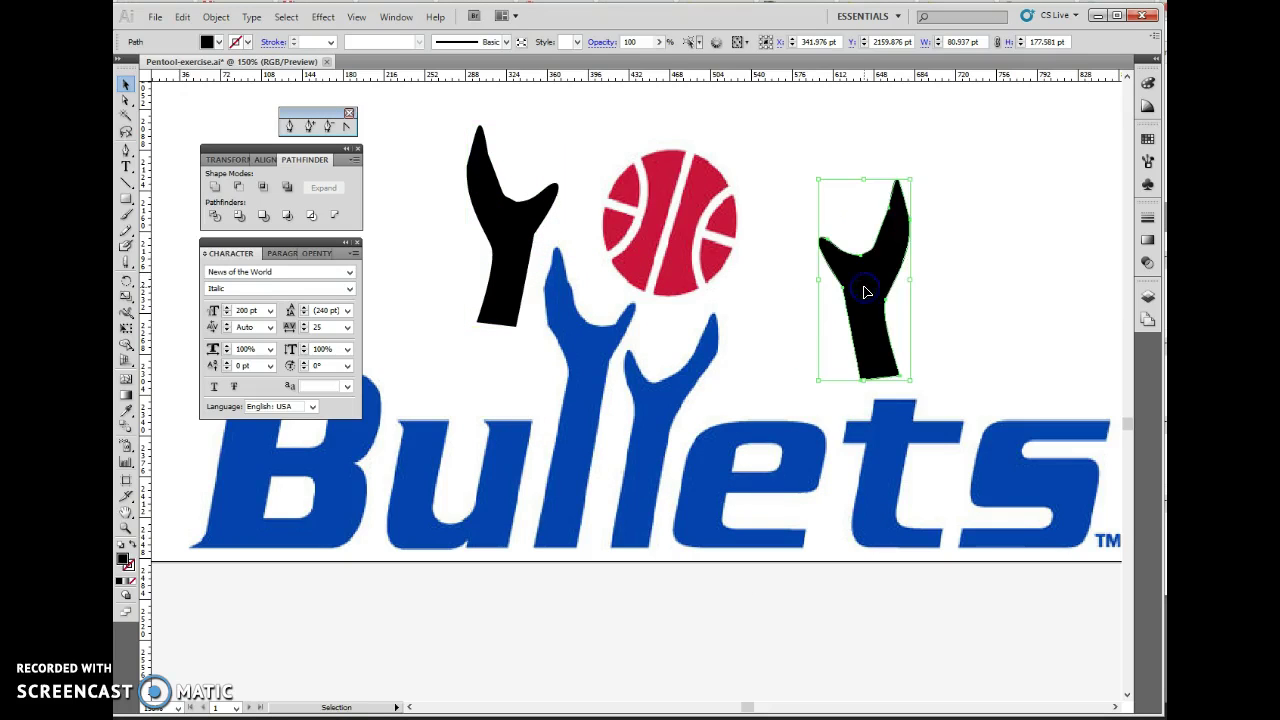
pyautogui.moveTo(862, 179); pyautogui.dragTo(900, 214)
pyautogui.moveTo(866, 294); pyautogui.dragTo(882, 240)
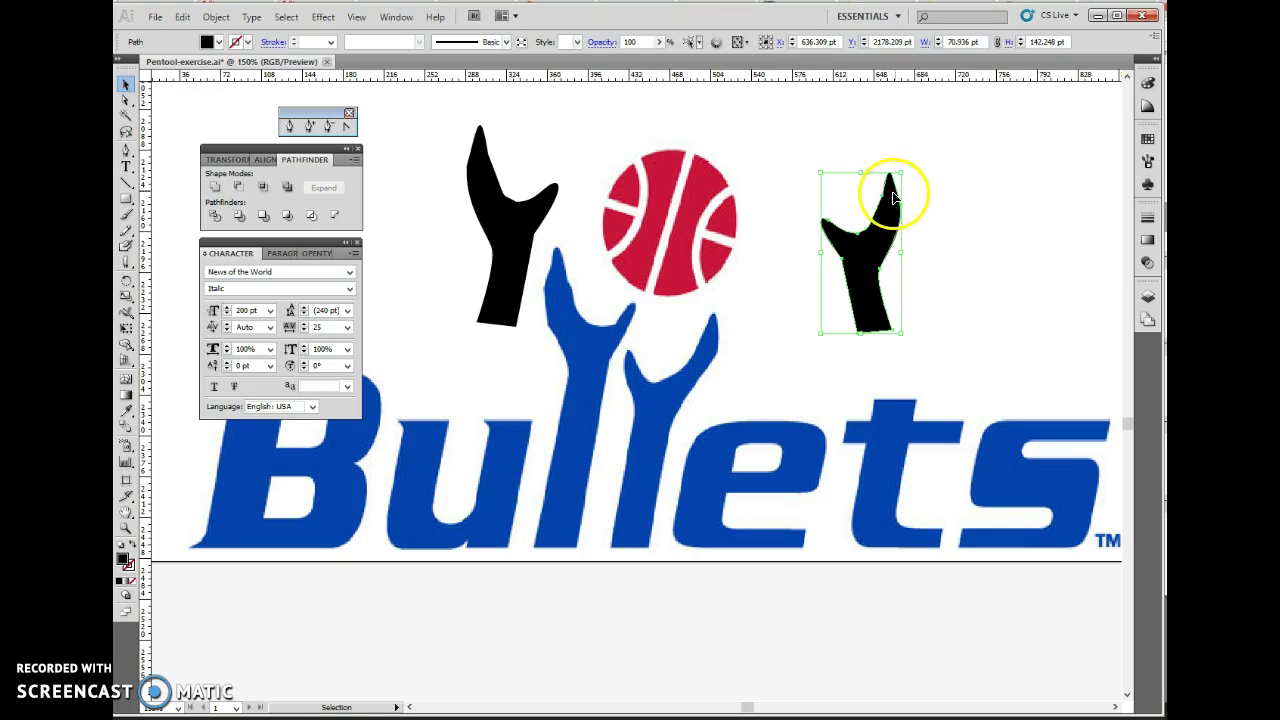
# - Reshape the inner edge of the smaller hand's long finger by moving its anchor point and adjusting the curve handles
pyautogui.click(126, 101)
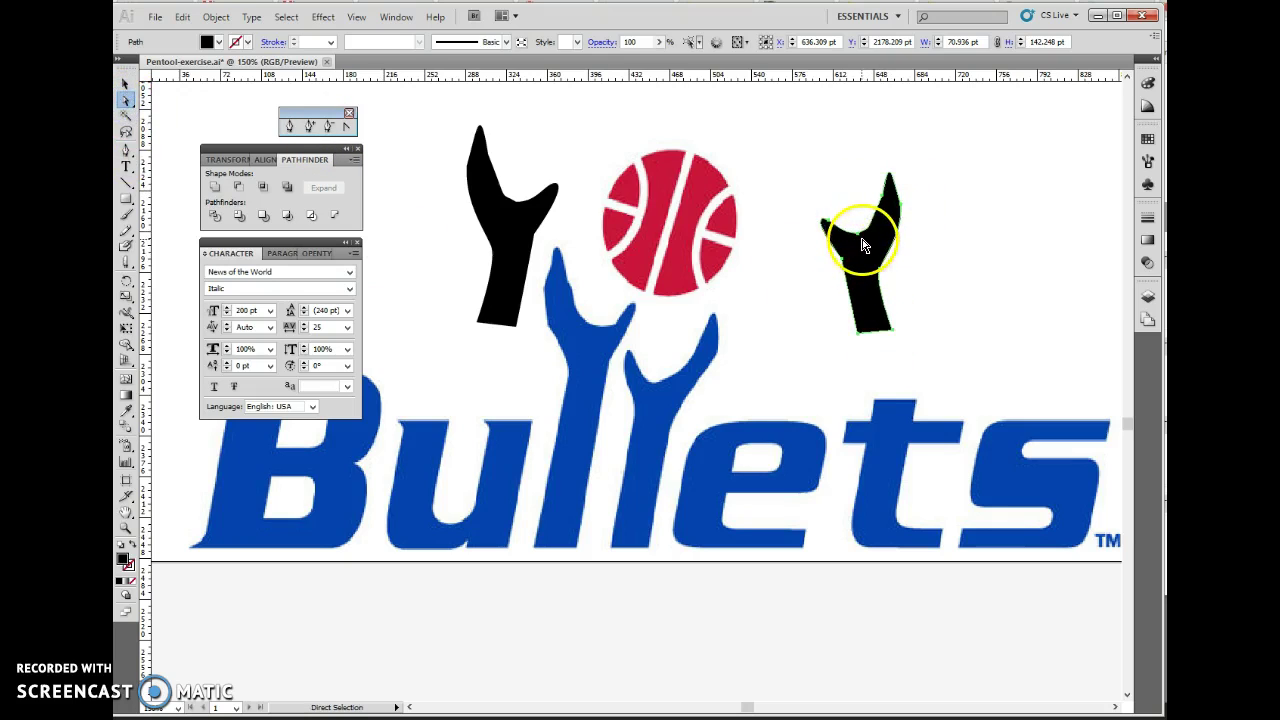
pyautogui.click(846, 240)
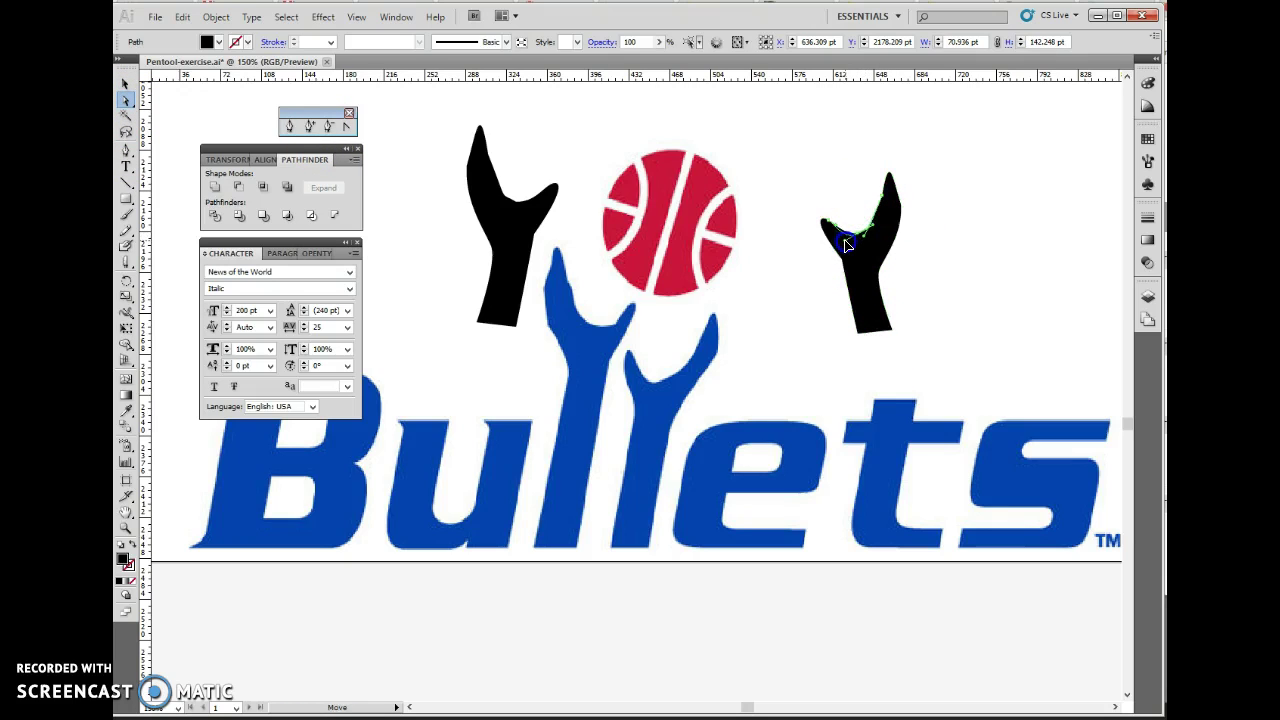
pyautogui.click(880, 230)
pyautogui.click(886, 203)
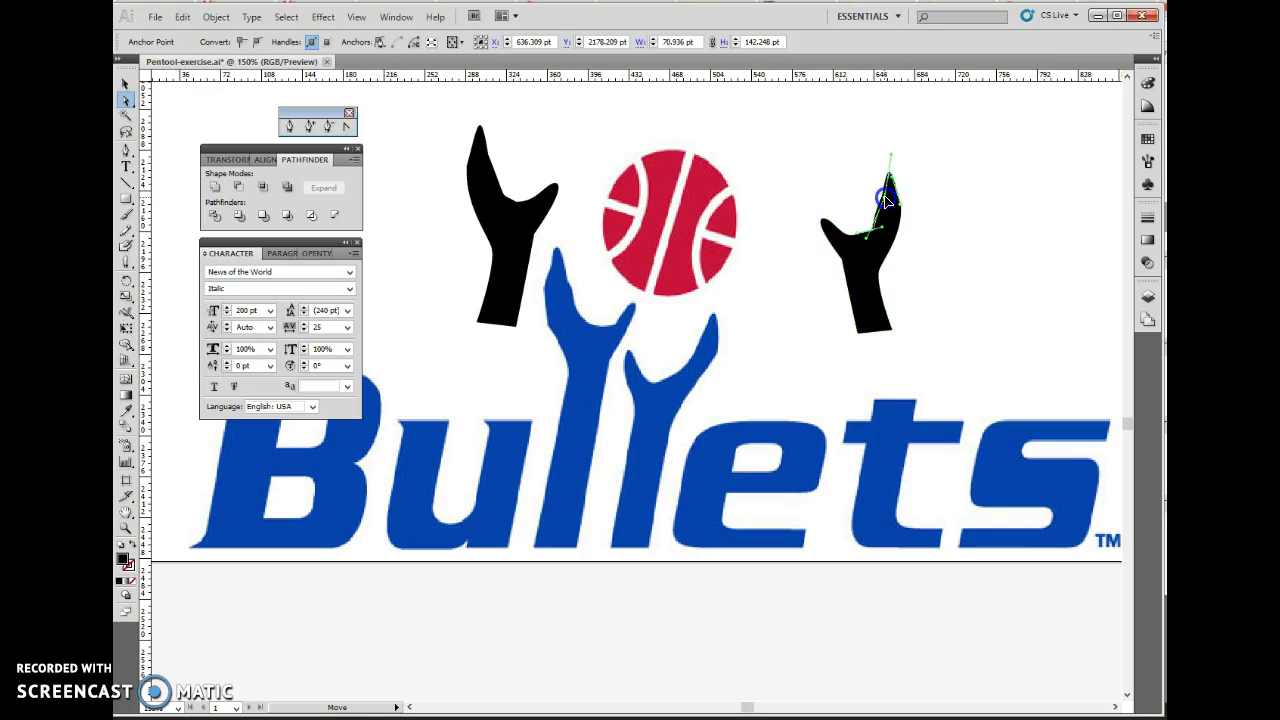
pyautogui.click(867, 237)
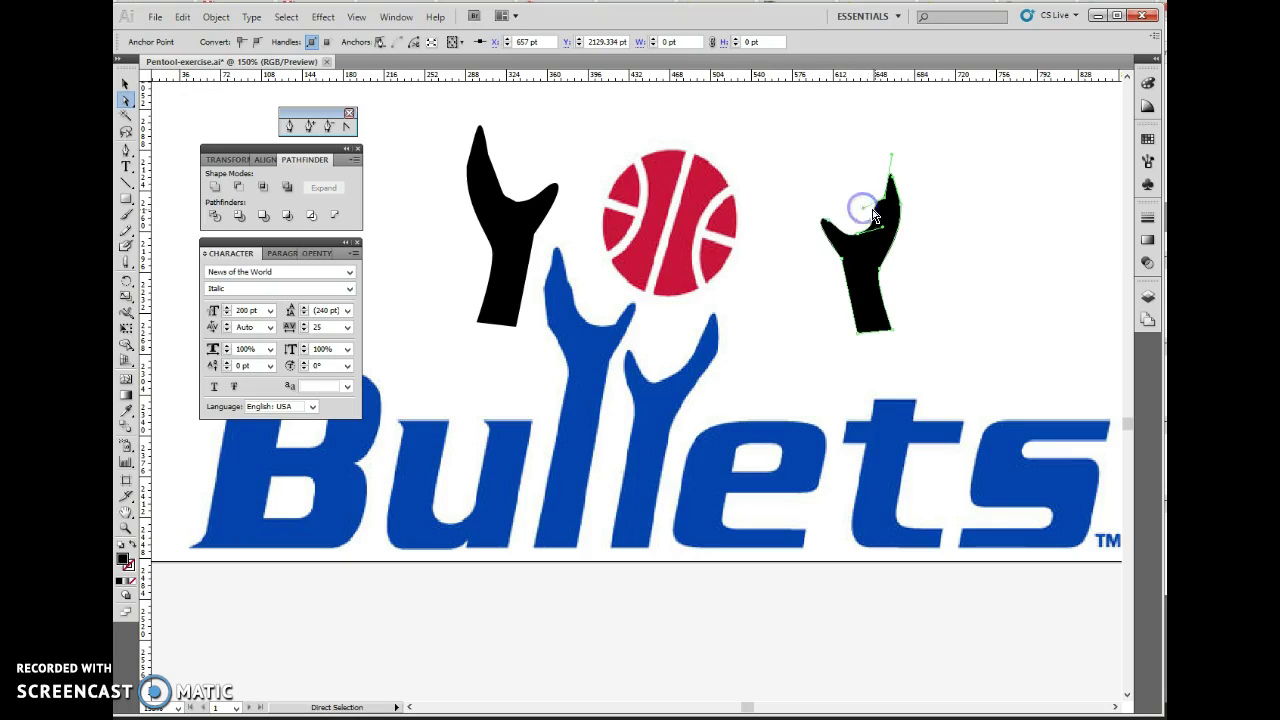
pyautogui.click(347, 126)
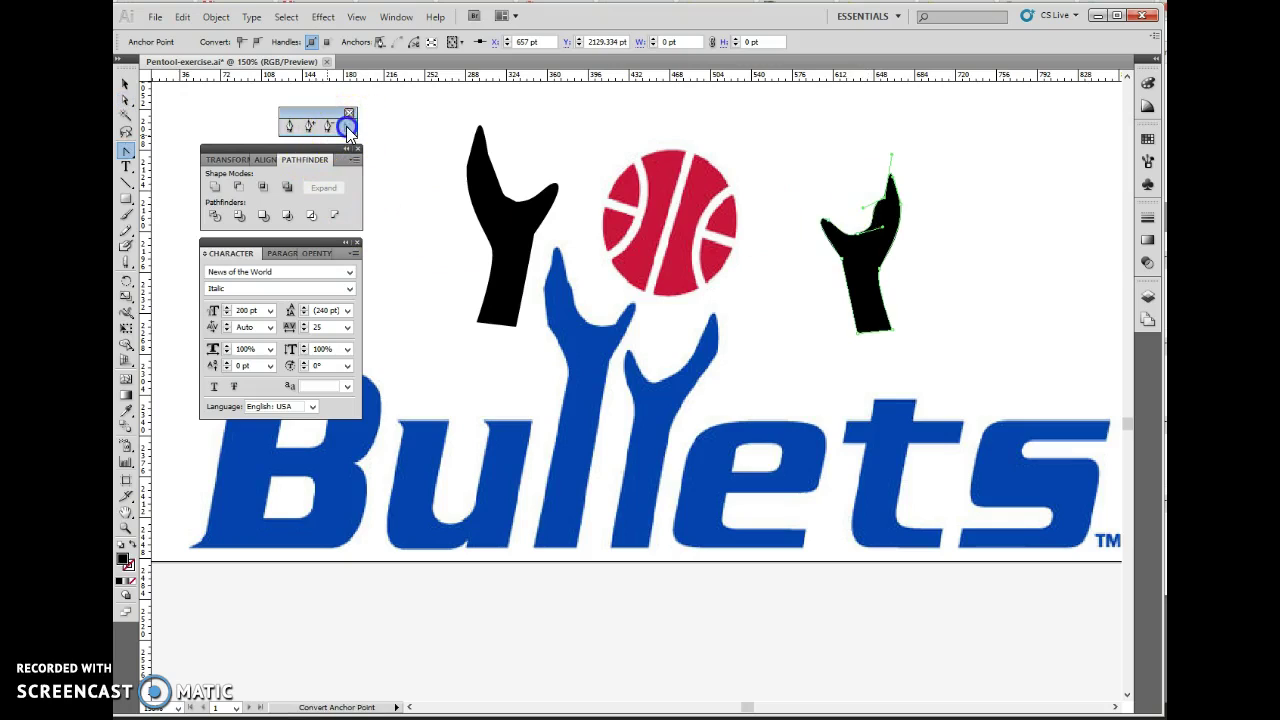
pyautogui.click(887, 204)
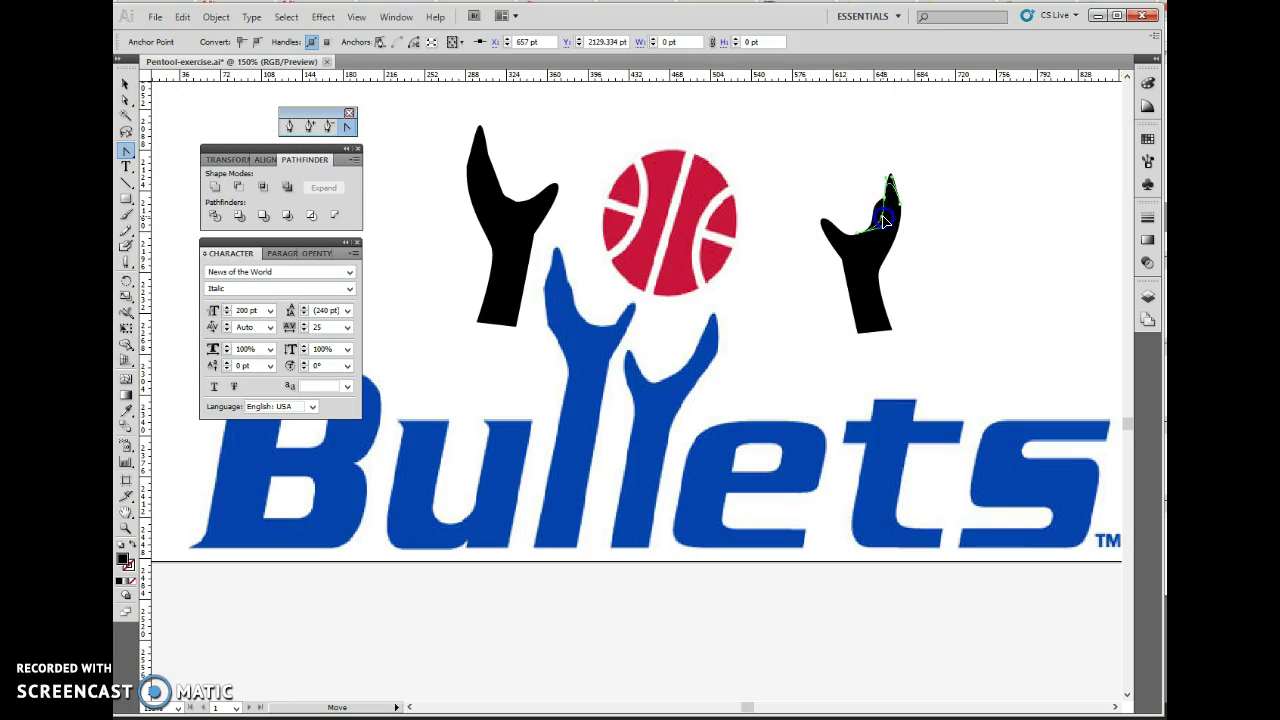
pyautogui.moveTo(881, 219); pyautogui.dragTo(876, 214)
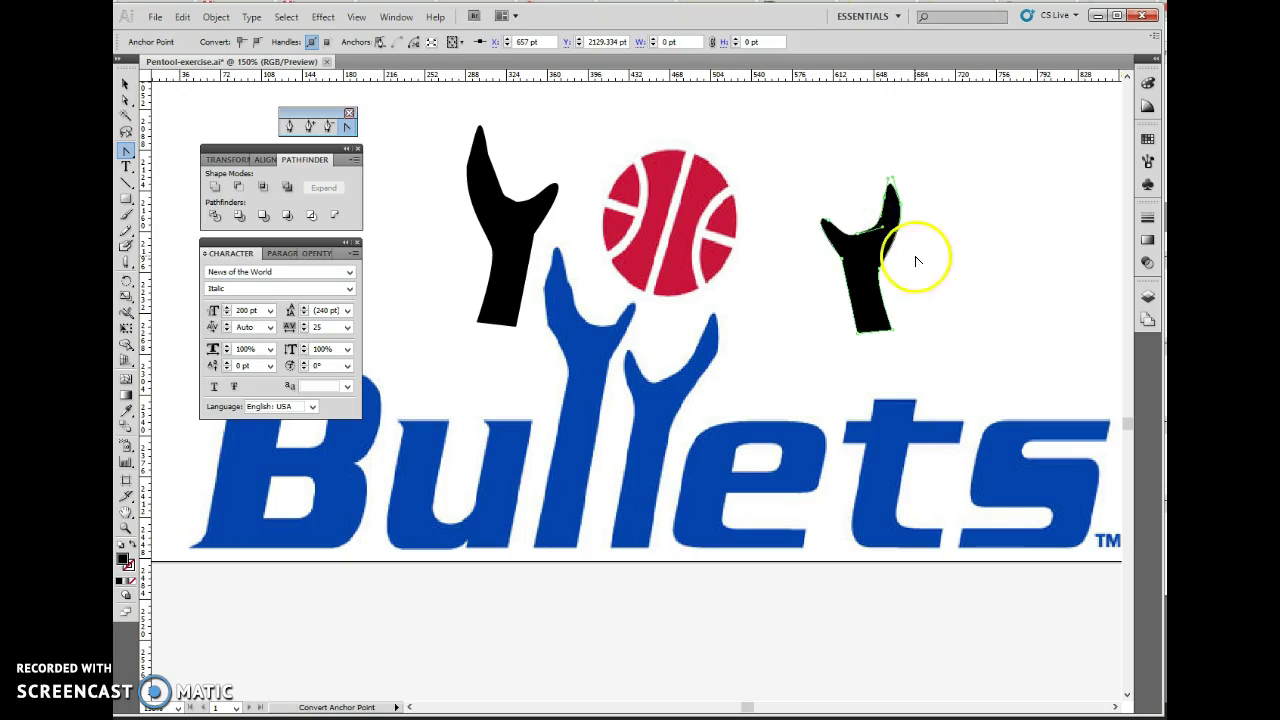
pyautogui.click(125, 84)
pyautogui.click(840, 172)
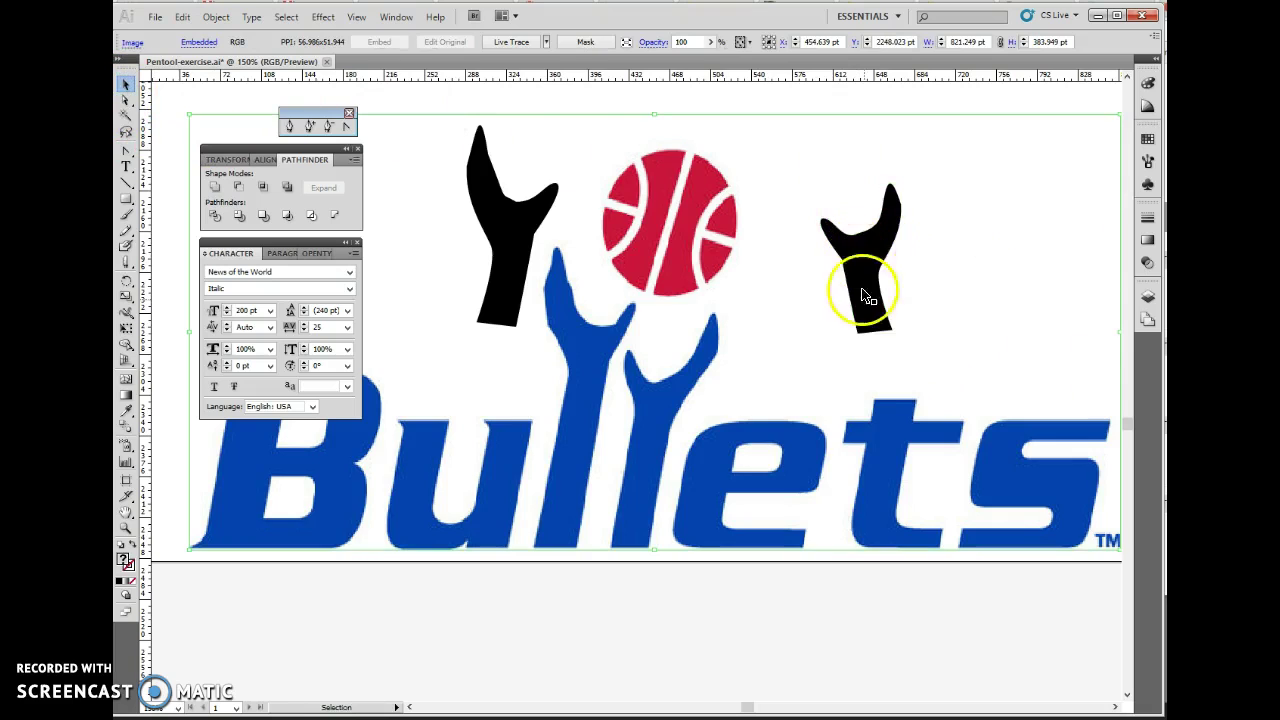
# - Move the black Bullets text down slightly, enlarge it to about 336 pt, and widen it to about 85% horizontal scale
pyautogui.scroll(2, 875, 320)
pyautogui.hotkey('ctrl', '-')
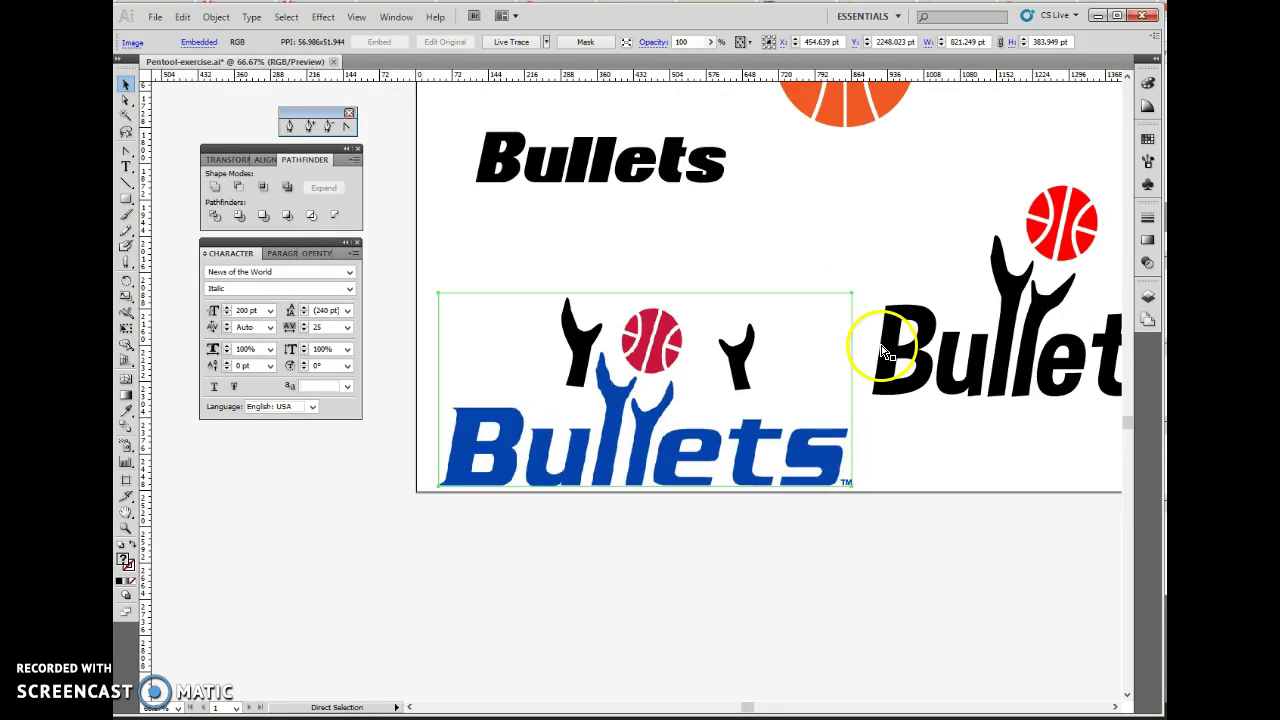
pyautogui.click(597, 165)
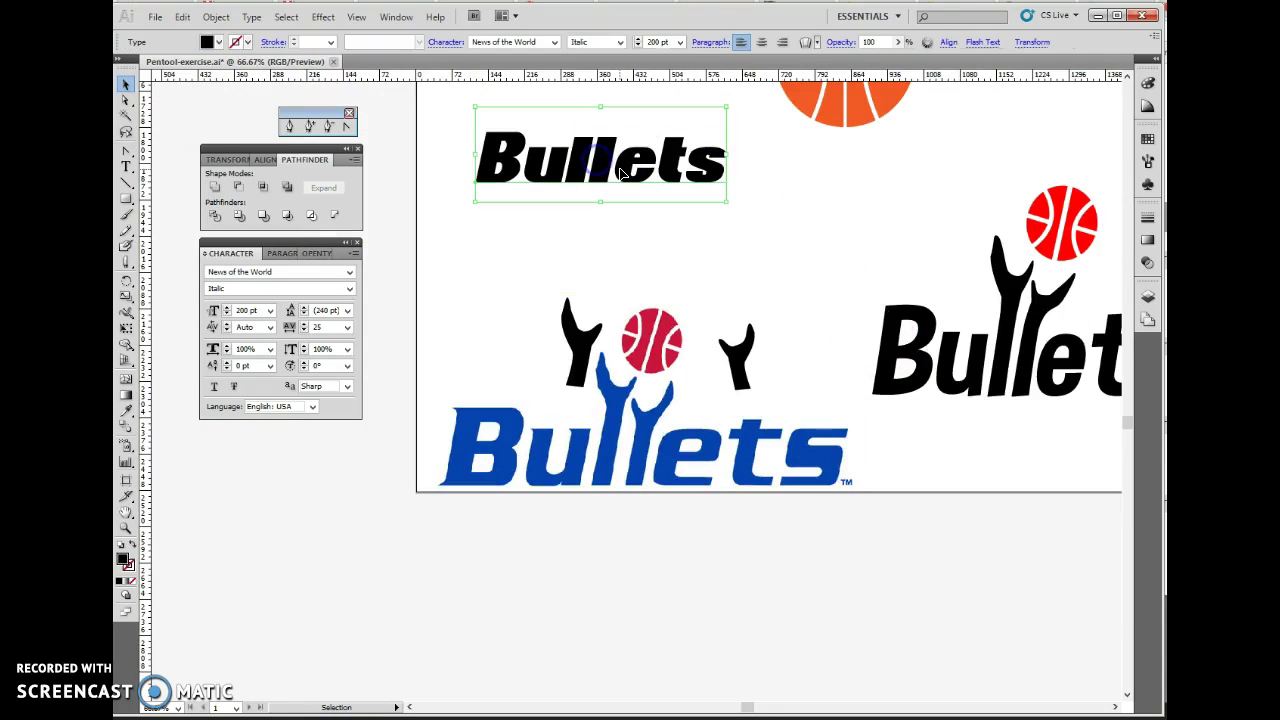
pyautogui.moveTo(607, 175); pyautogui.dragTo(606, 217)
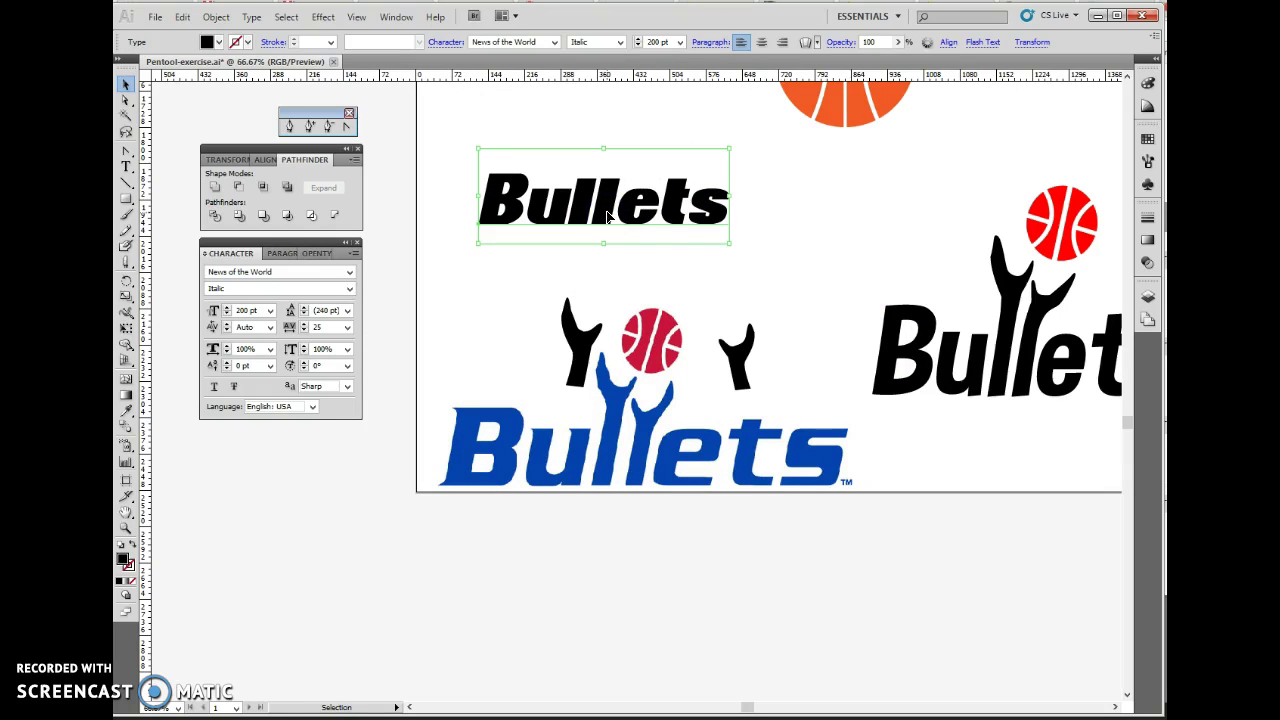
pyautogui.moveTo(729, 243); pyautogui.dragTo(811, 306)
pyautogui.moveTo(477, 229); pyautogui.dragTo(453, 229)
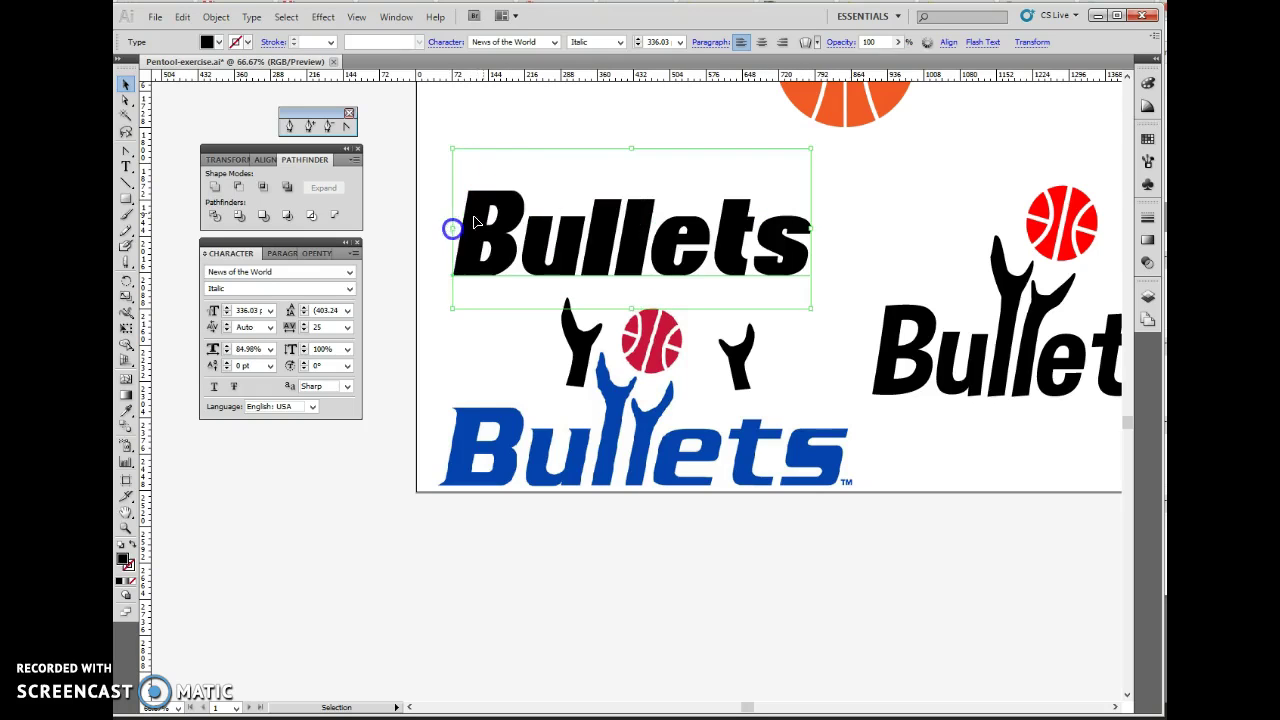
# - Move the larger black hand onto the top of the first l in the black Bullets text
pyautogui.click(583, 123)
pyautogui.moveTo(583, 360); pyautogui.dragTo(607, 192)
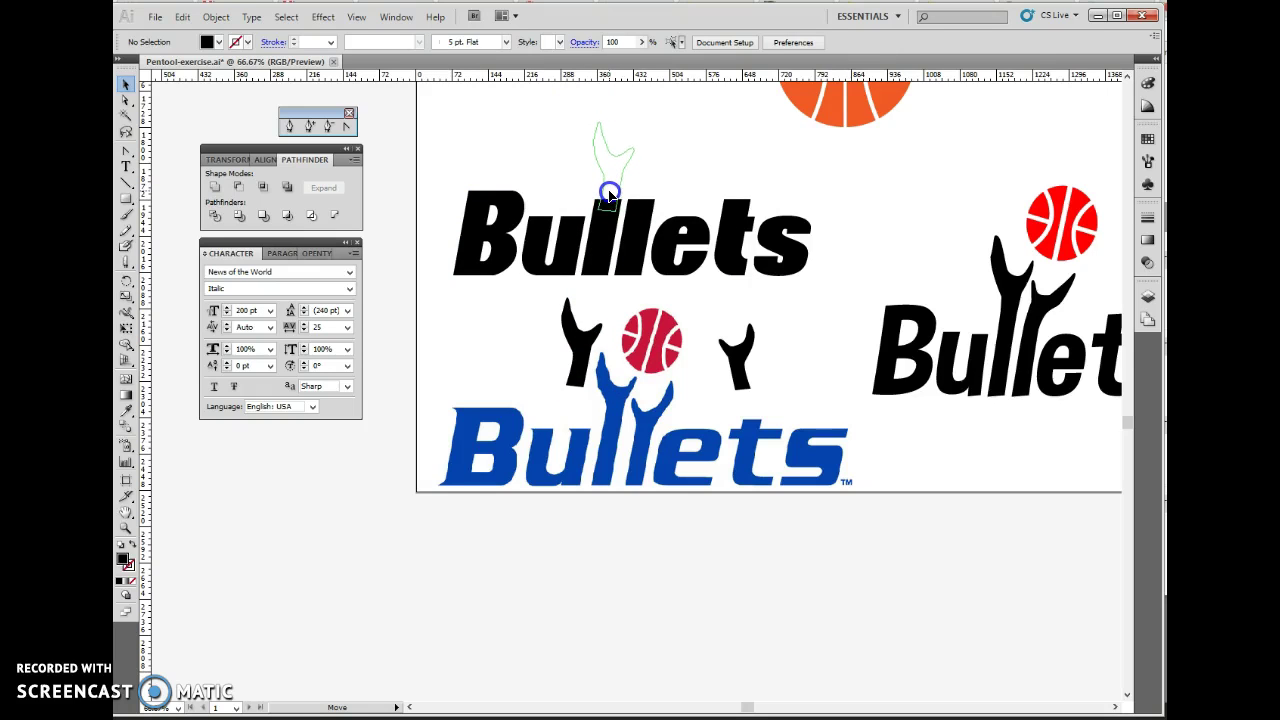
pyautogui.moveTo(609, 193); pyautogui.dragTo(610, 194)
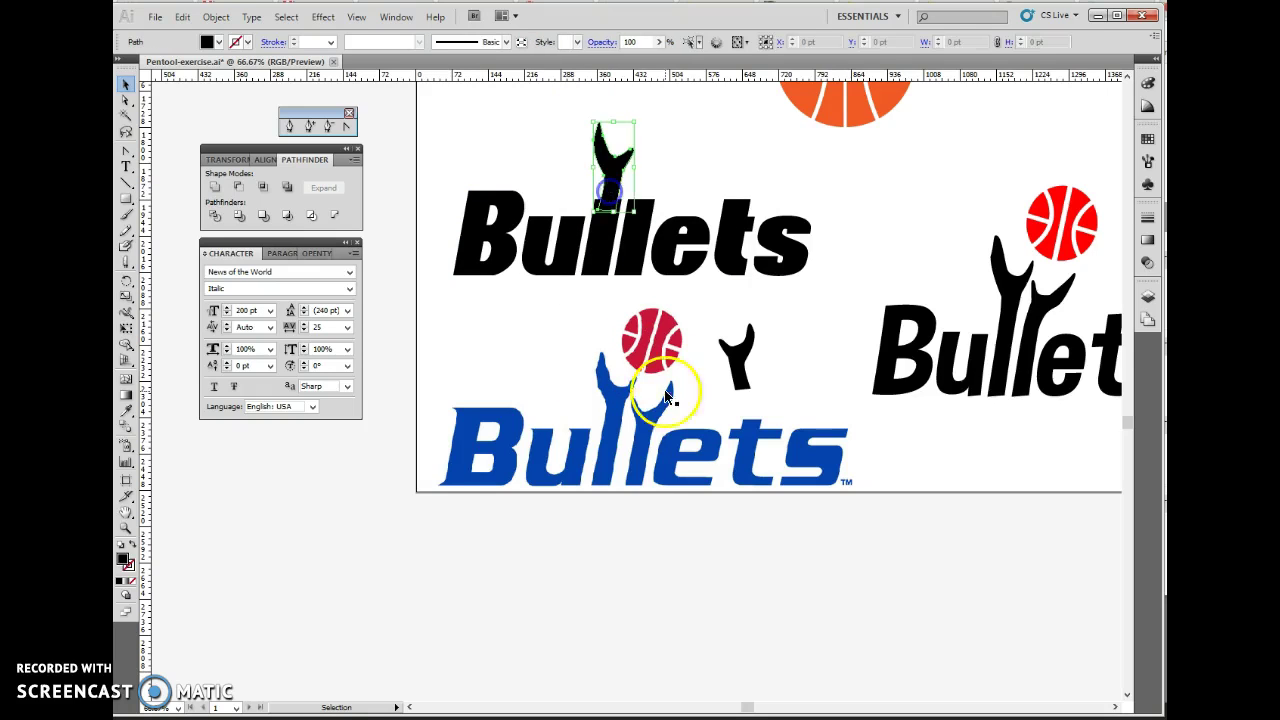
# - Convert the black Bullets text to outlines and ungroup it into separate letters
pyautogui.click(662, 220)
pyautogui.click(640, 255)
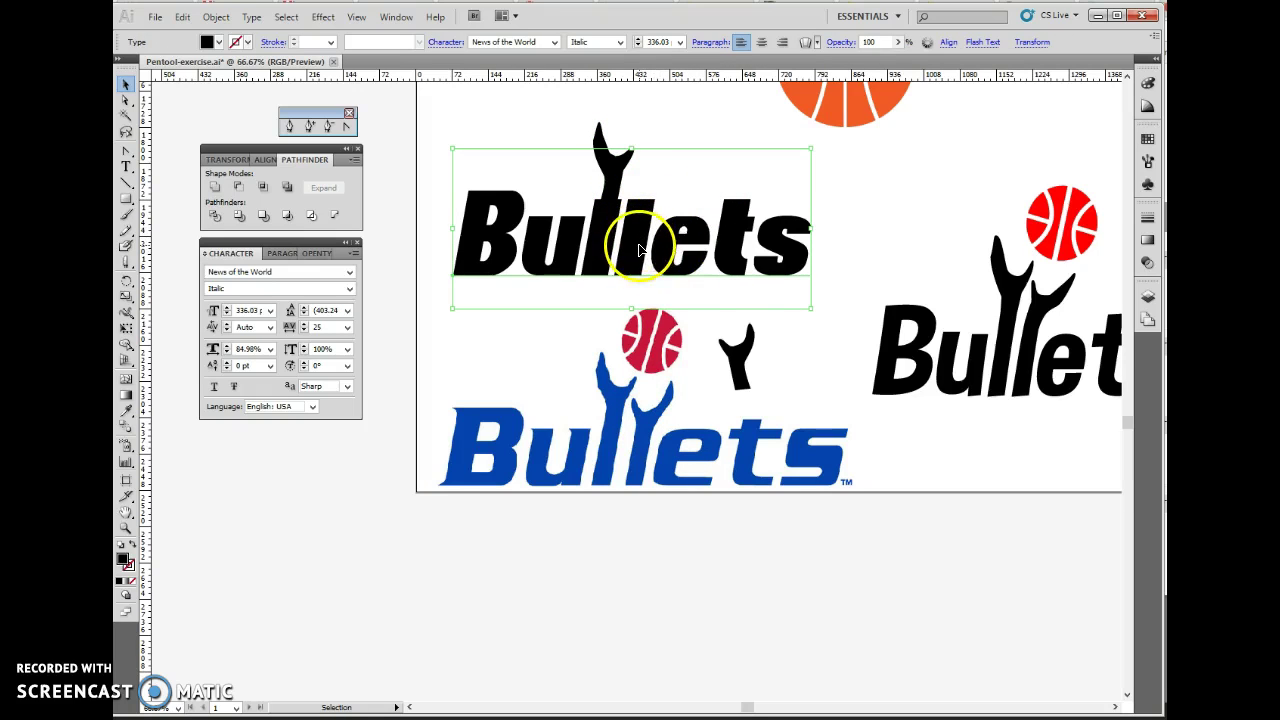
pyautogui.rightClick(640, 252)
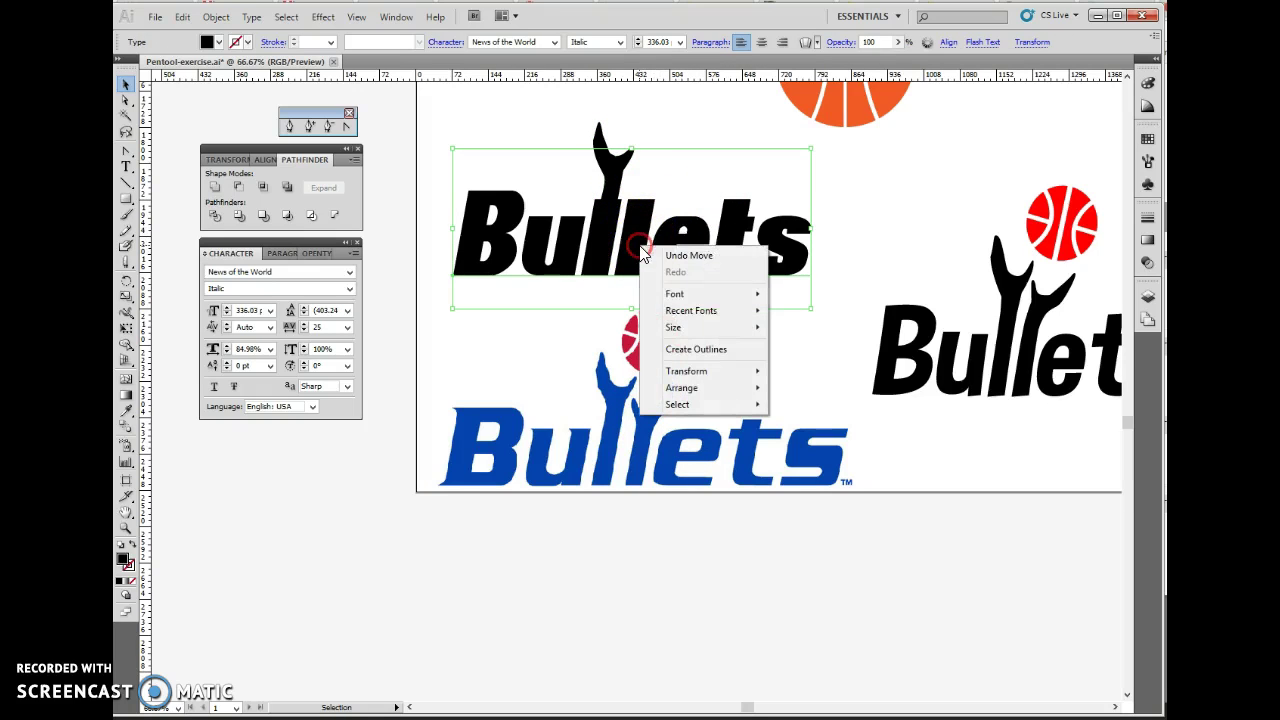
pyautogui.click(697, 350)
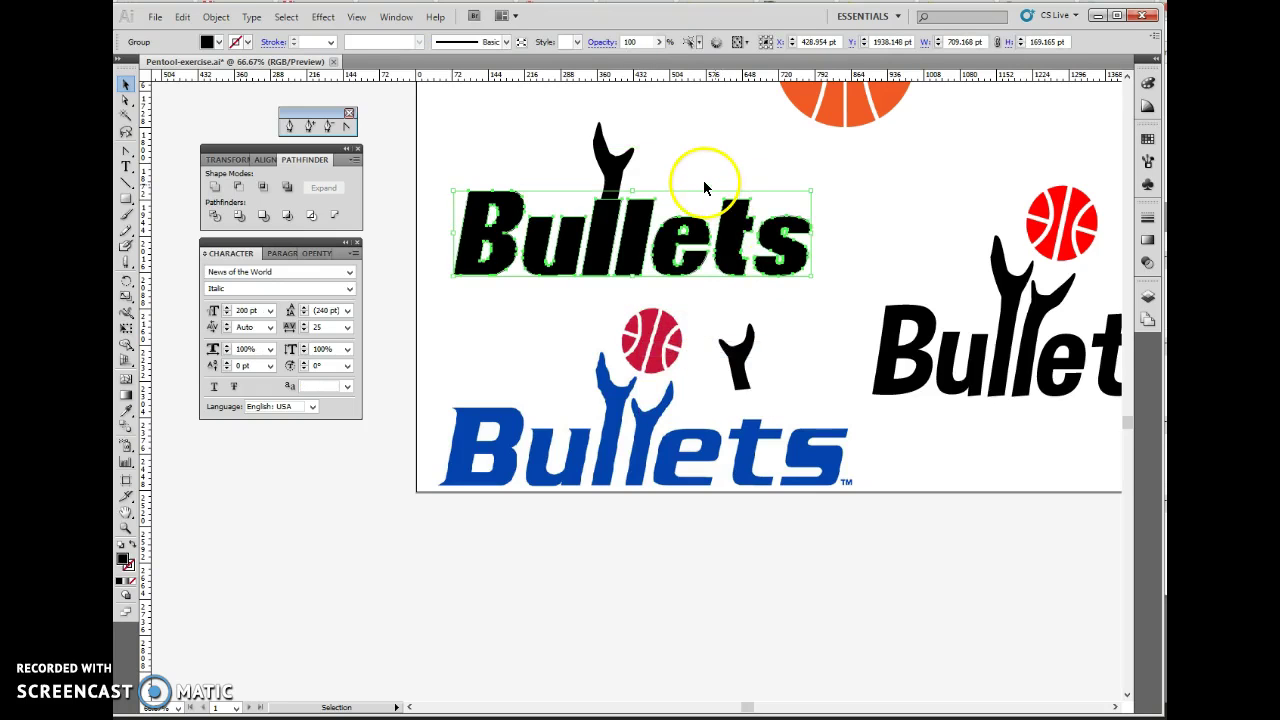
pyautogui.rightClick(640, 241)
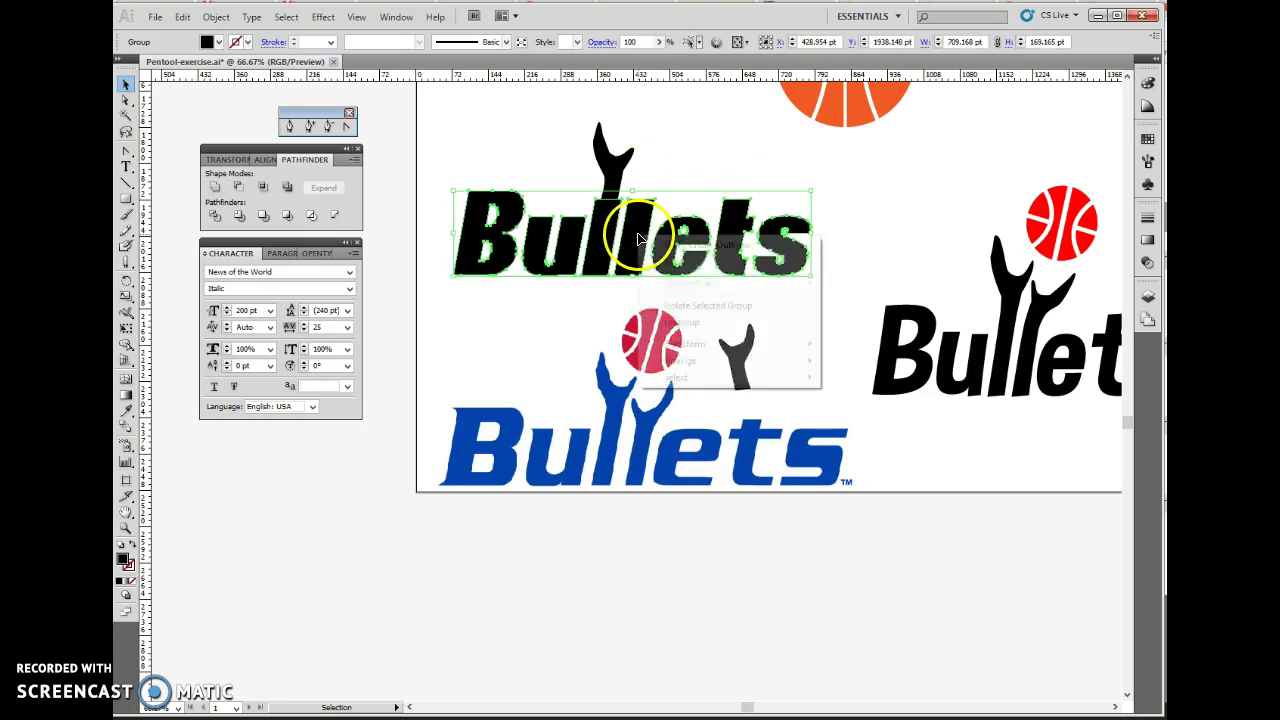
pyautogui.click(681, 322)
pyautogui.click(891, 240)
pyautogui.click(625, 246)
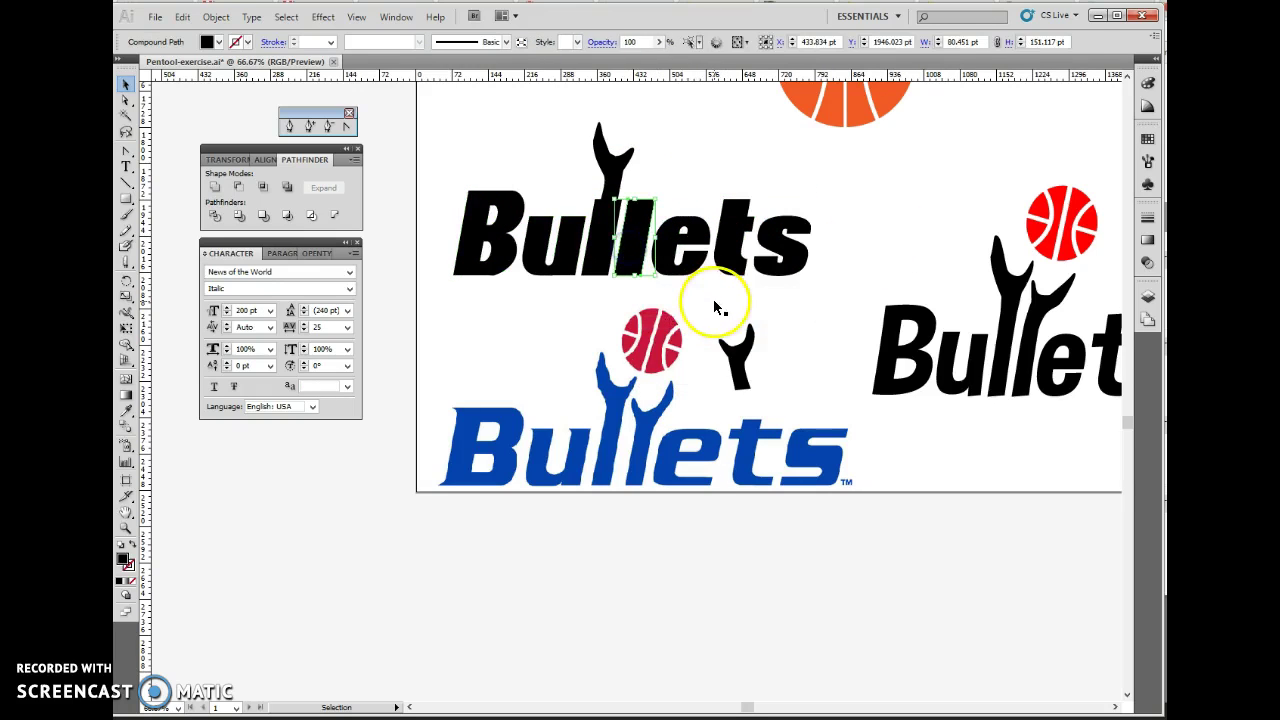
pyautogui.moveTo(740, 305); pyautogui.dragTo(391, 420)
pyautogui.click(314, 503)
# - Cut across the upper part of the second l with the Knife tool and delete the severed top piece
pyautogui.click(126, 528)
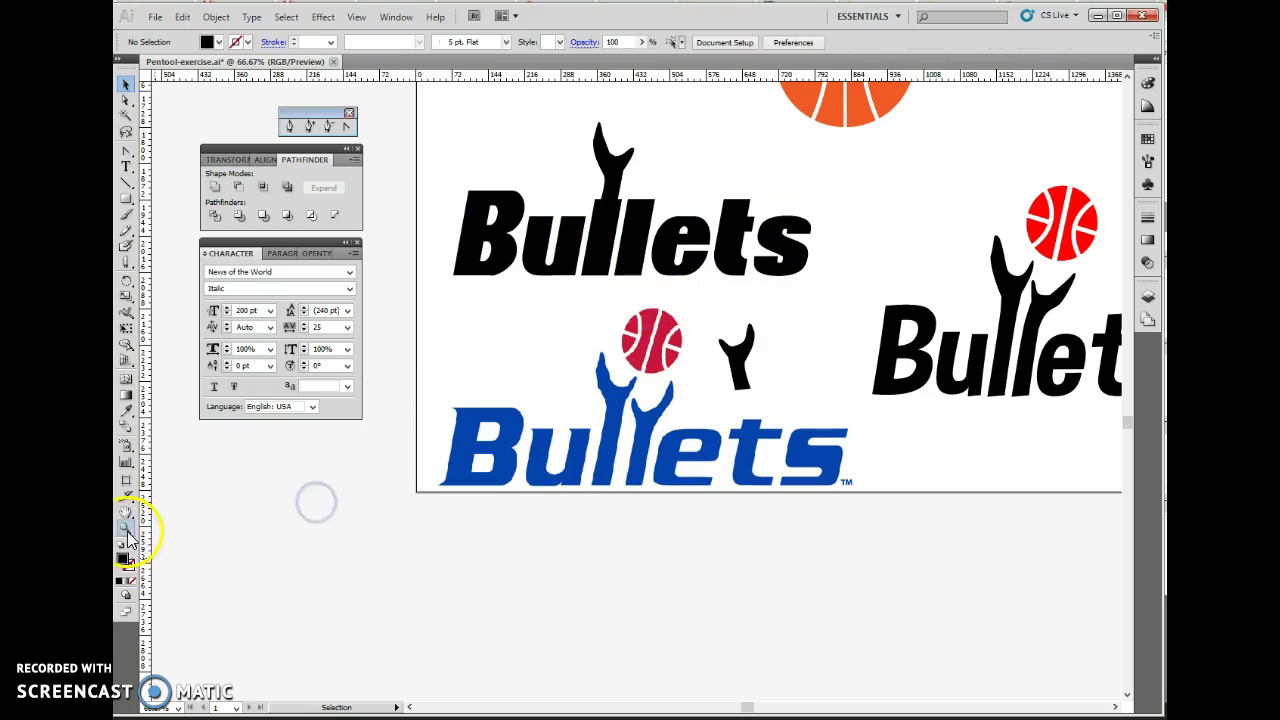
pyautogui.click(672, 203)
pyautogui.click(563, 434)
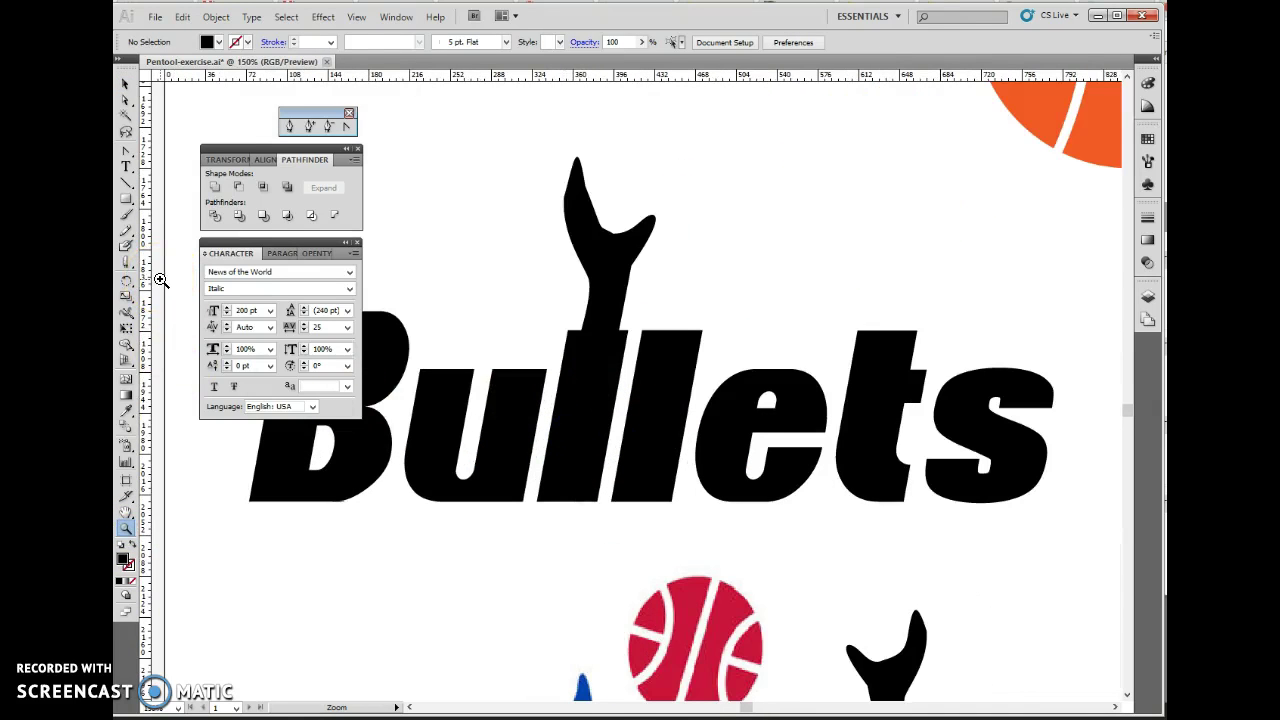
pyautogui.click(129, 264)
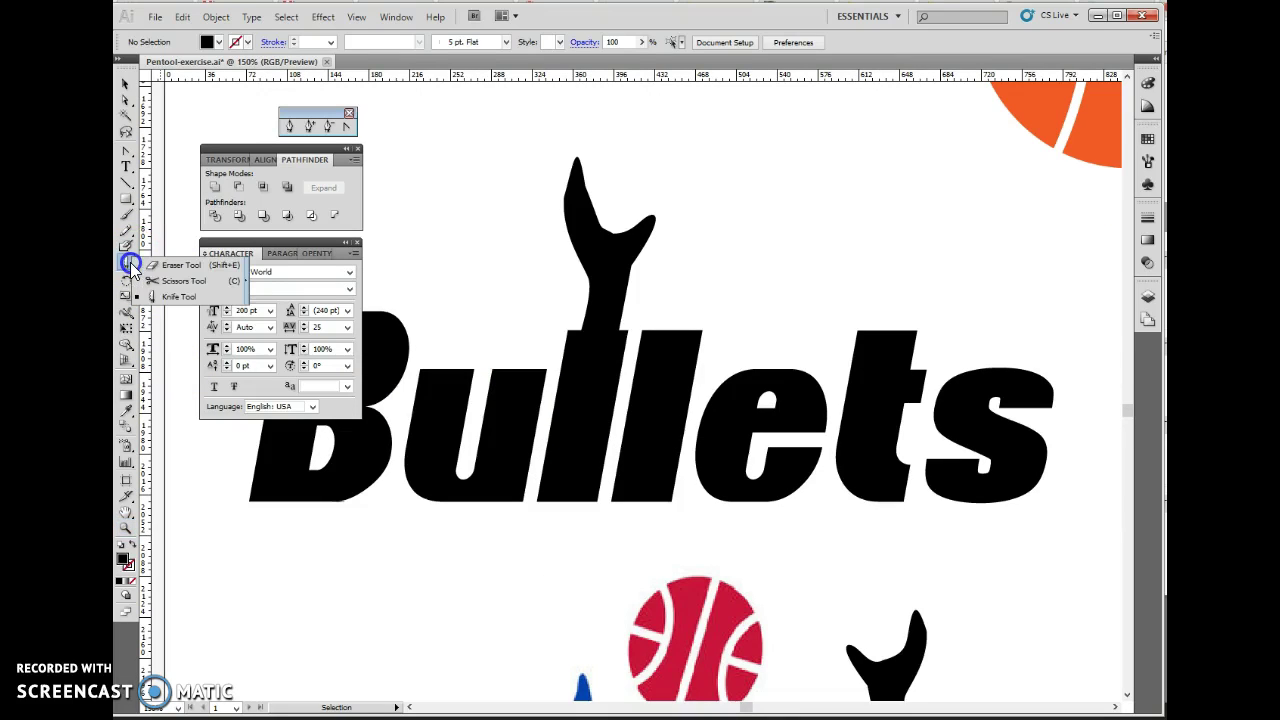
pyautogui.click(168, 296)
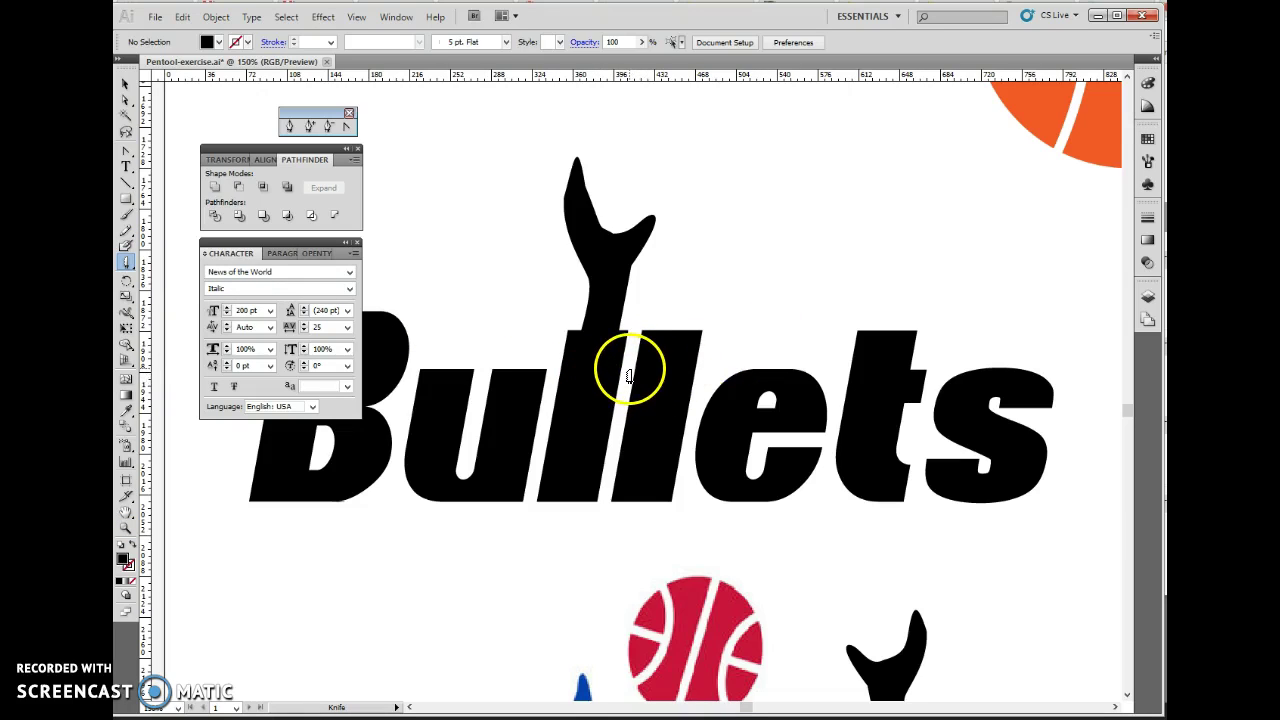
pyautogui.moveTo(626, 383); pyautogui.dragTo(729, 370)
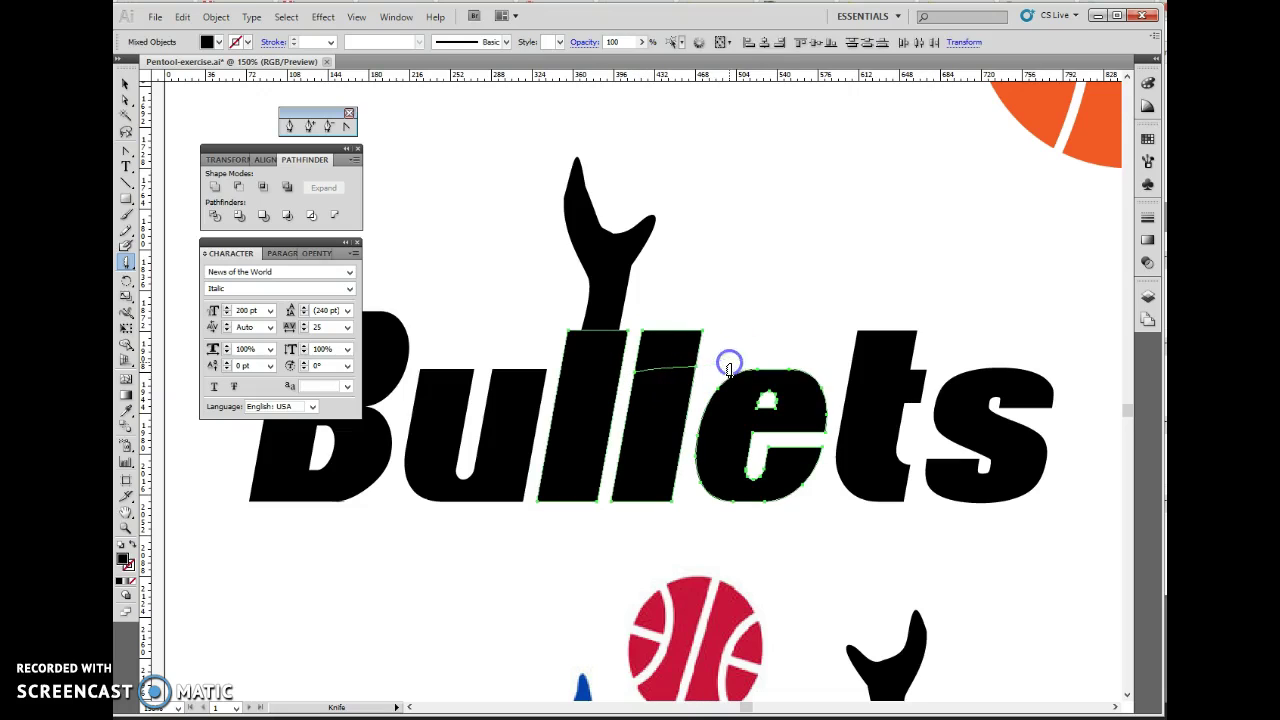
pyautogui.click(128, 82)
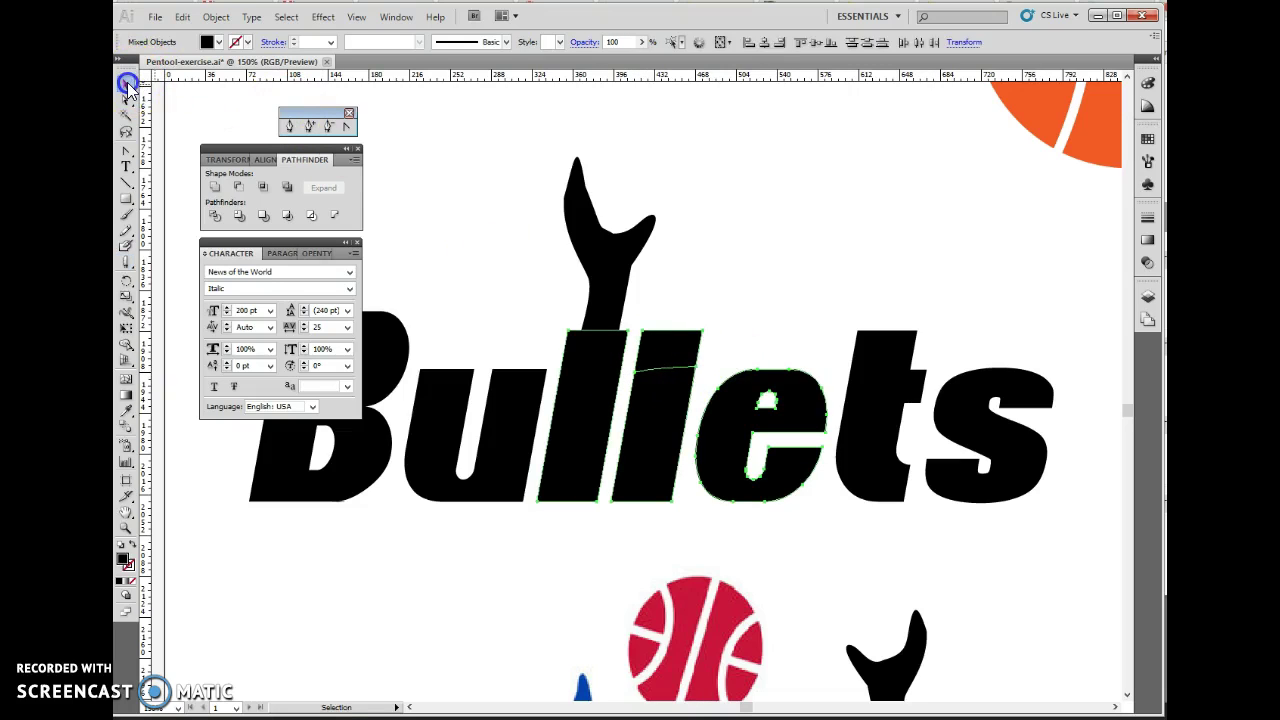
pyautogui.click(861, 230)
pyautogui.click(670, 350)
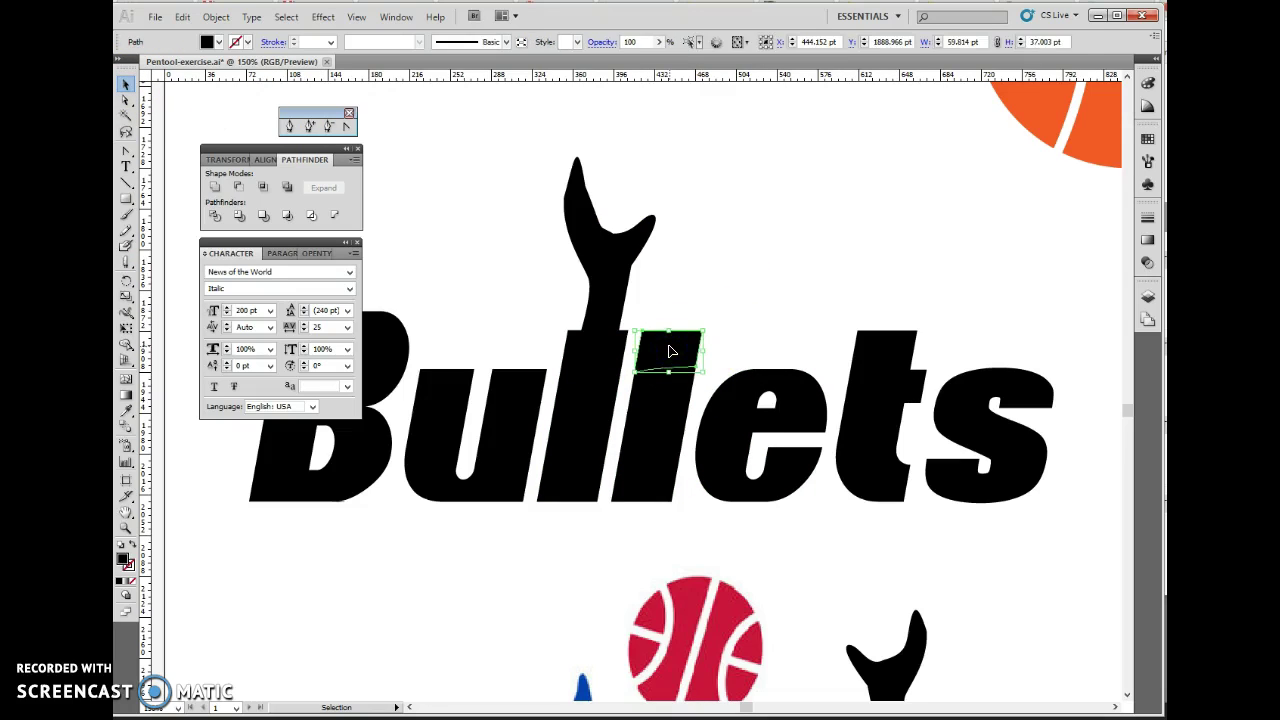
pyautogui.press('Delete')
# - Place the smaller hand on the shortened second l and rotate it slightly clockwise
pyautogui.moveTo(914, 669); pyautogui.dragTo(701, 295)
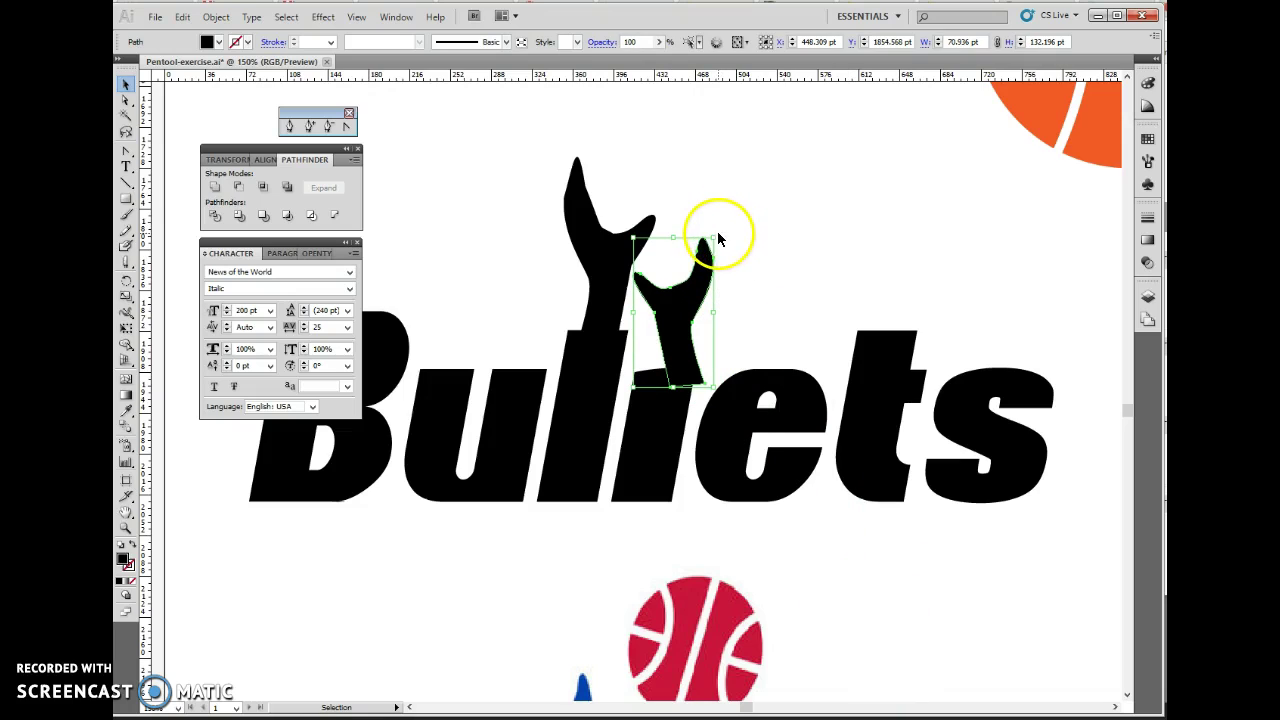
pyautogui.moveTo(716, 235); pyautogui.dragTo(740, 266)
pyautogui.moveTo(669, 337); pyautogui.dragTo(657, 337)
# - Reshape the smaller hand's wrist by adjusting its anchor points and curve handles to align with the second l's edges
pyautogui.click(127, 101)
pyautogui.moveTo(669, 392)
pyautogui.mouseDown()
pyautogui.moveTo(686, 381)
pyautogui.moveTo(643, 381)
pyautogui.moveTo(671, 380)
pyautogui.moveTo(690, 400)
pyautogui.mouseUp()
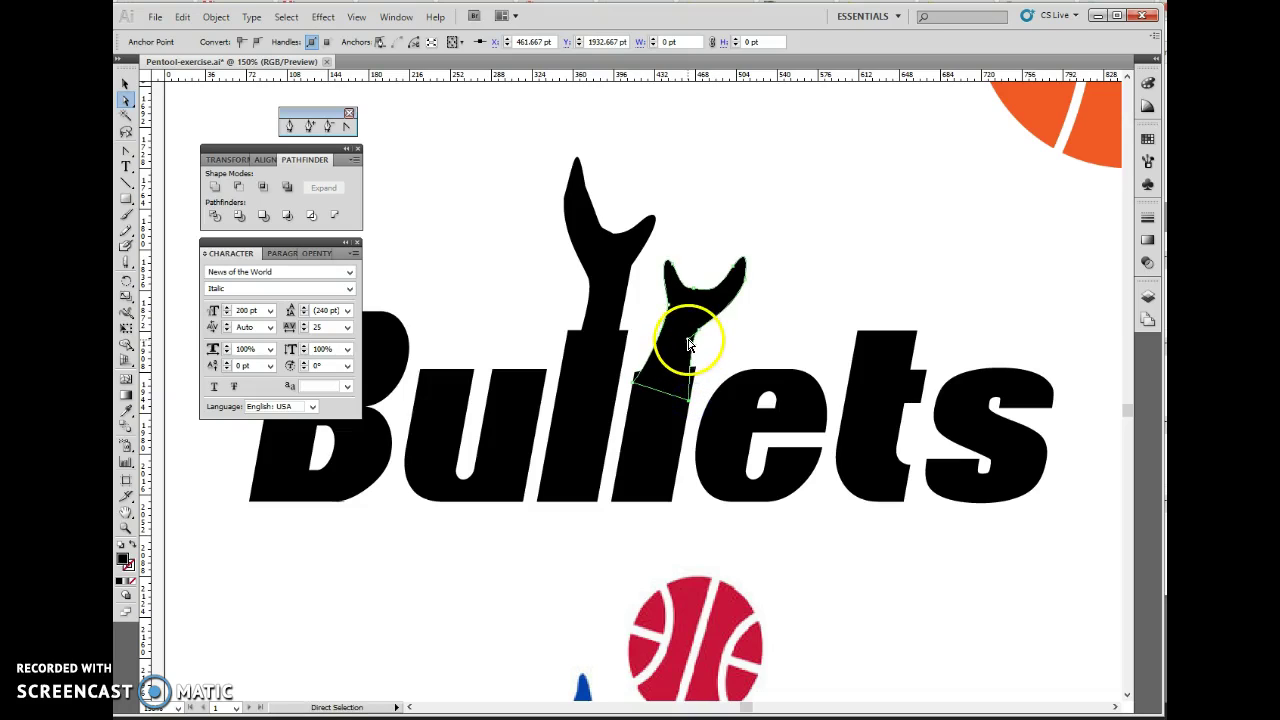
pyautogui.click(691, 345)
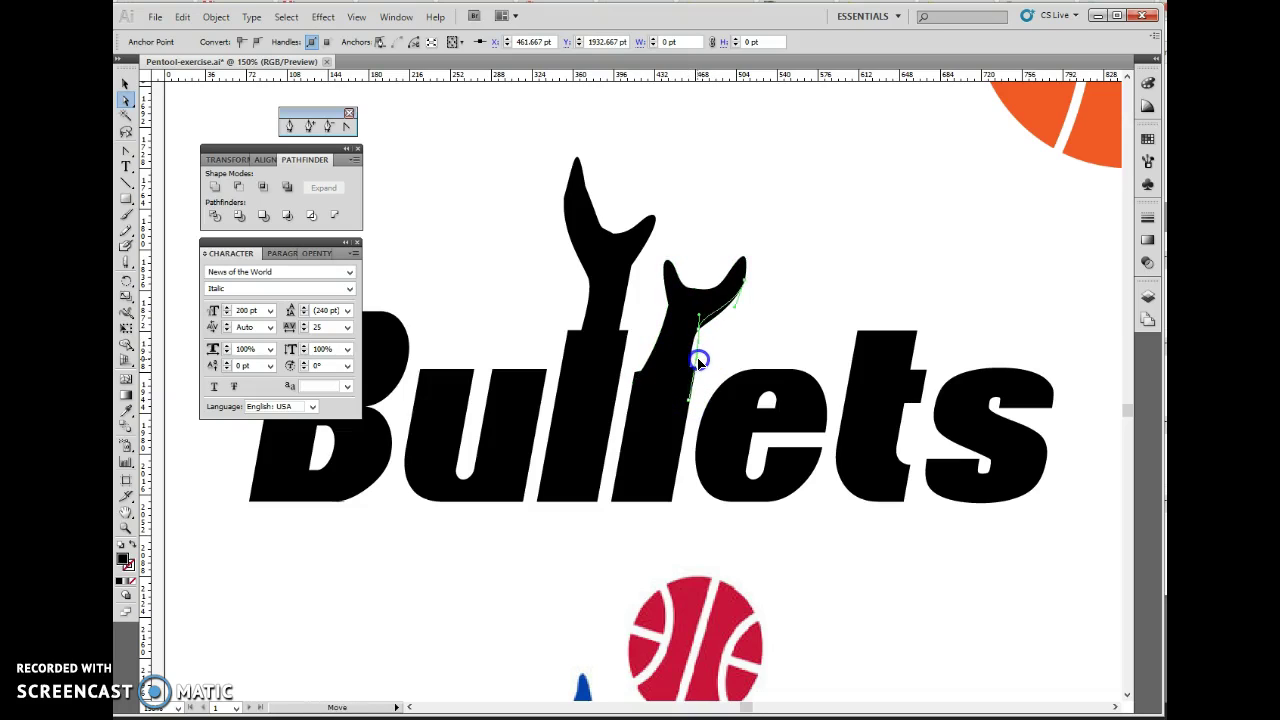
pyautogui.click(699, 362)
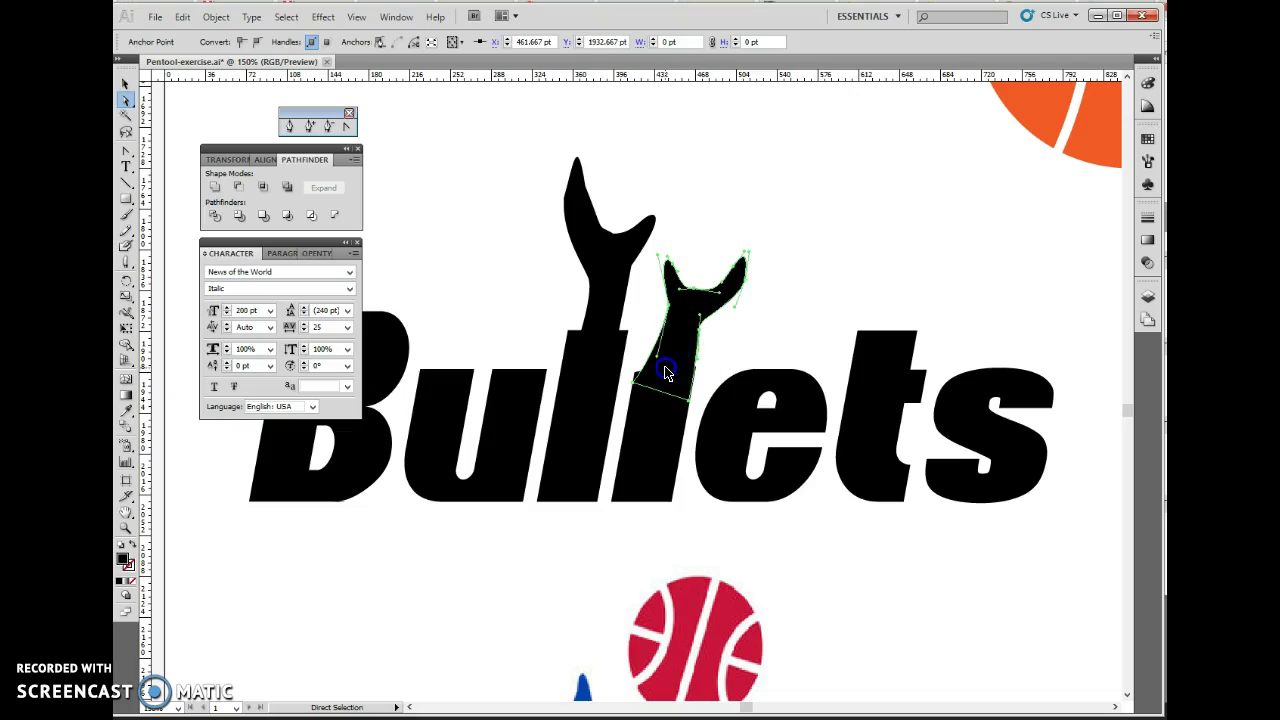
pyautogui.click(666, 371)
pyautogui.click(660, 364)
pyautogui.moveTo(660, 364); pyautogui.dragTo(643, 334)
pyautogui.click(769, 307)
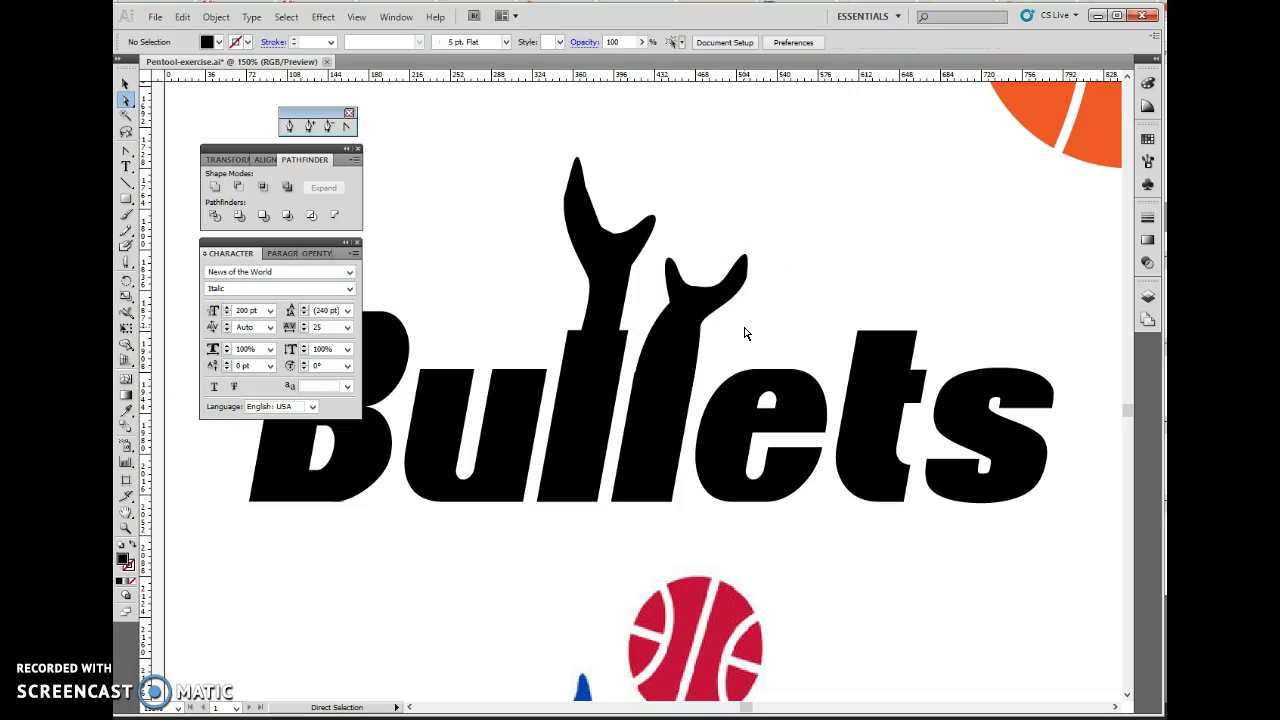
# - Enlarge the larger hand to about 111 by 181 pt so its wrist covers the top of the first l
pyautogui.click(614, 294)
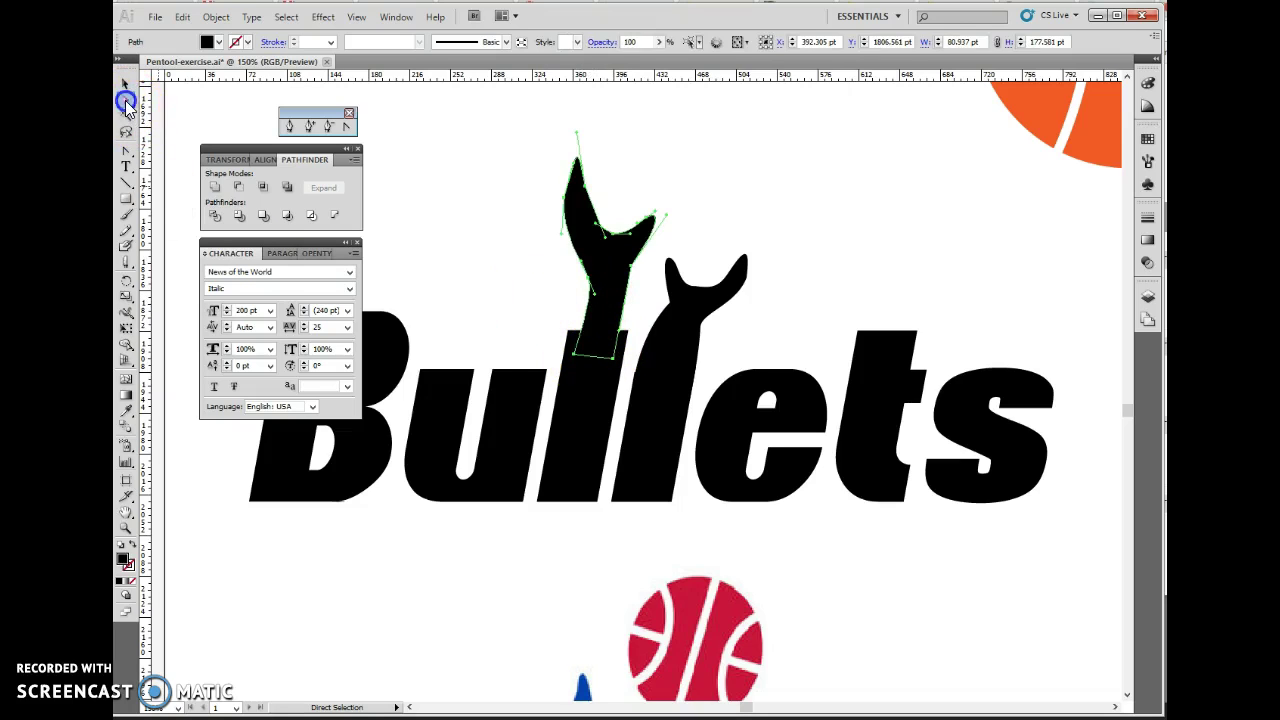
pyautogui.click(125, 84)
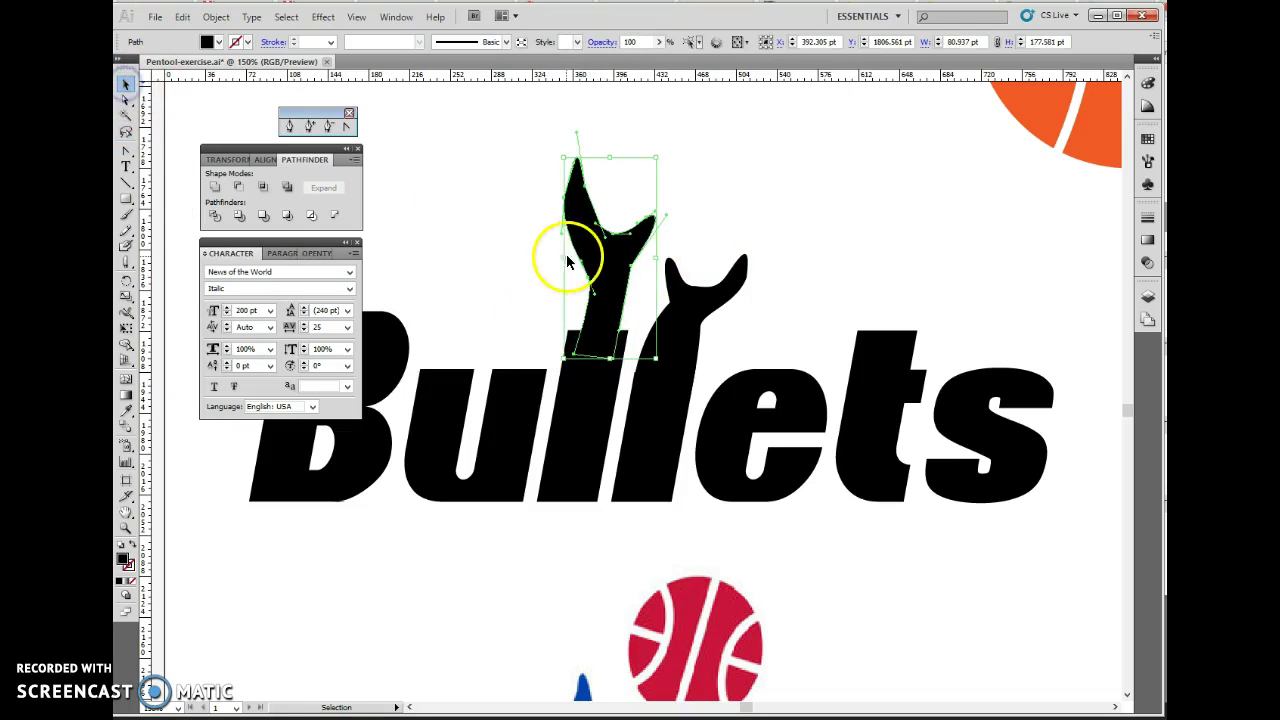
pyautogui.moveTo(563, 257); pyautogui.dragTo(551, 257)
pyautogui.moveTo(657, 359); pyautogui.dragTo(679, 366)
# - Reshape the outer wrist edge of the larger hand by moving its anchor points and curve handles toward the first l's edge
pyautogui.moveTo(594, 298); pyautogui.dragTo(587, 302)
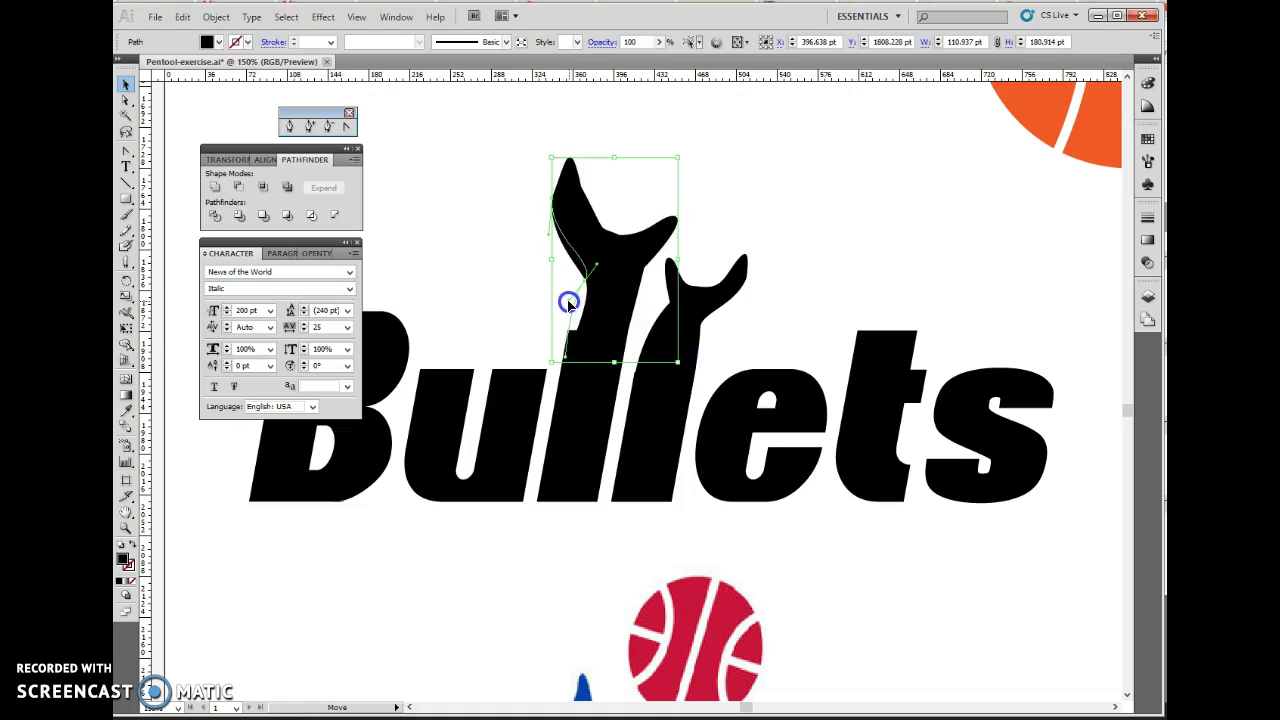
pyautogui.moveTo(567, 304); pyautogui.dragTo(568, 308)
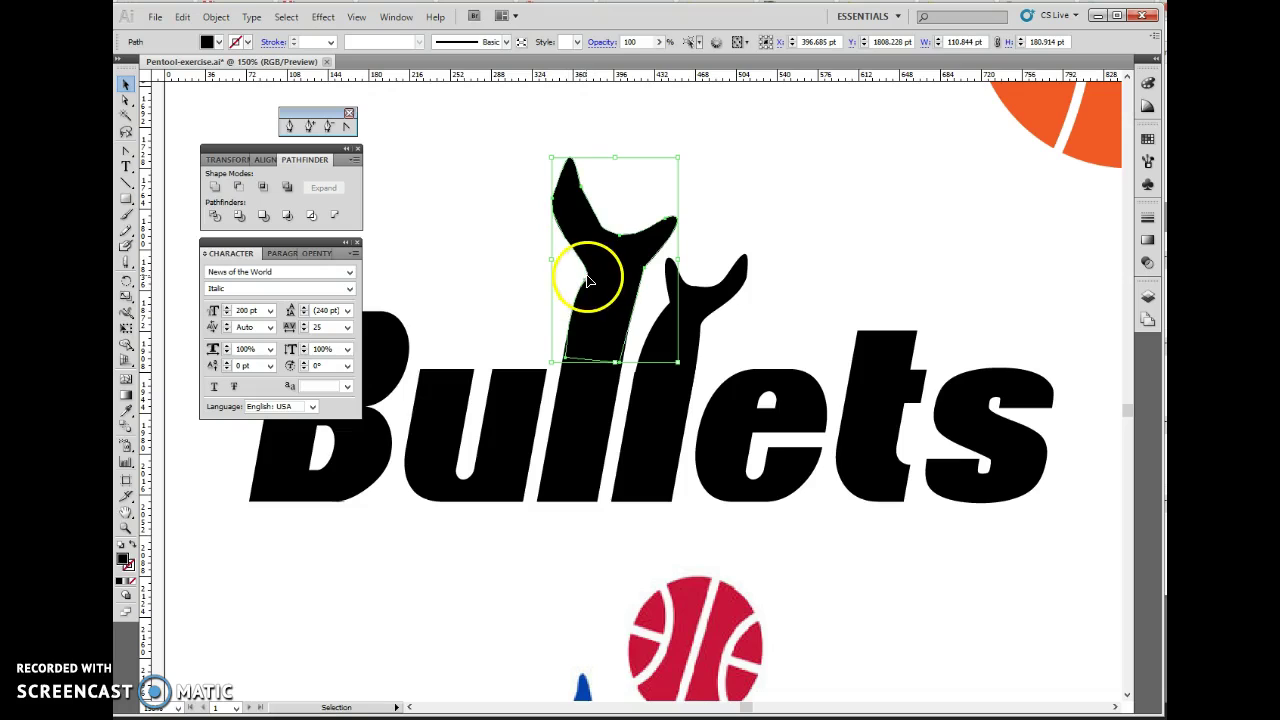
pyautogui.moveTo(577, 277); pyautogui.dragTo(608, 257)
pyautogui.hotkey('ctrl', 'z')
pyautogui.click(126, 99)
pyautogui.click(585, 278)
pyautogui.moveTo(587, 284); pyautogui.dragTo(576, 263)
pyautogui.moveTo(575, 319); pyautogui.dragTo(566, 358)
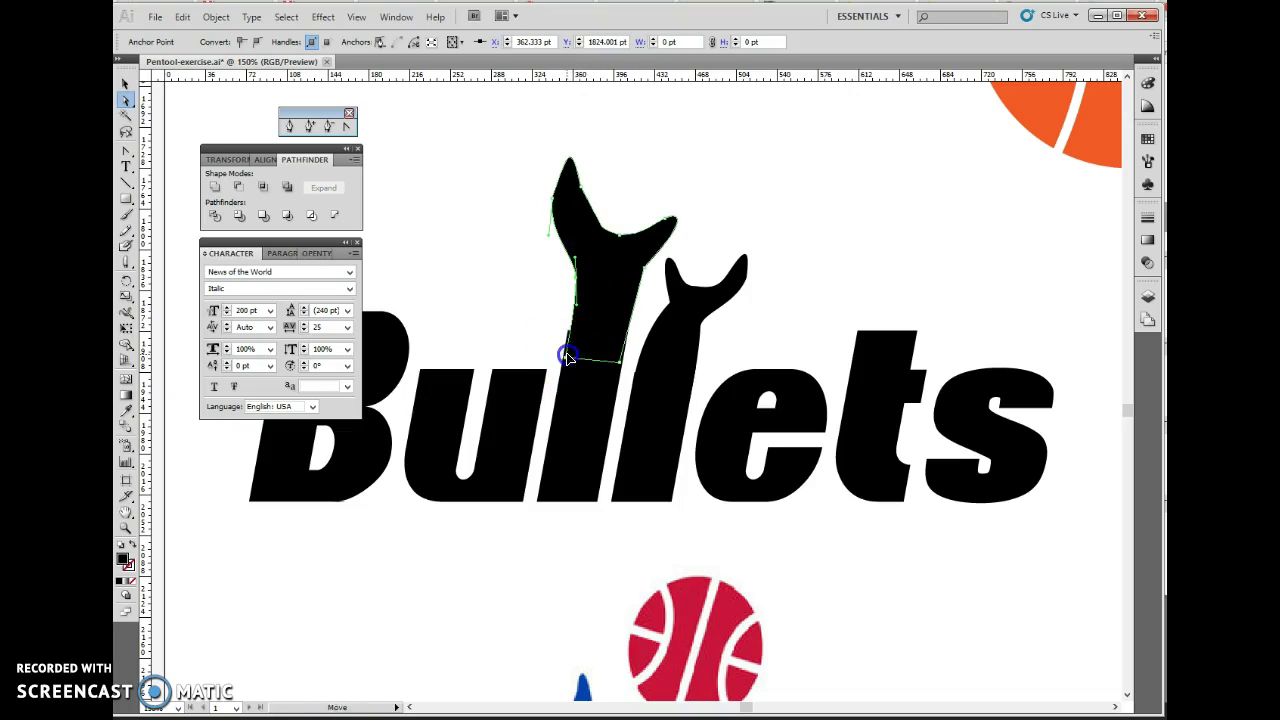
# - Convert the larger hand's lower outer wrist anchor to a smooth point, blending the wrist curve into the first l
pyautogui.click(345, 127)
pyautogui.click(577, 357)
pyautogui.click(572, 354)
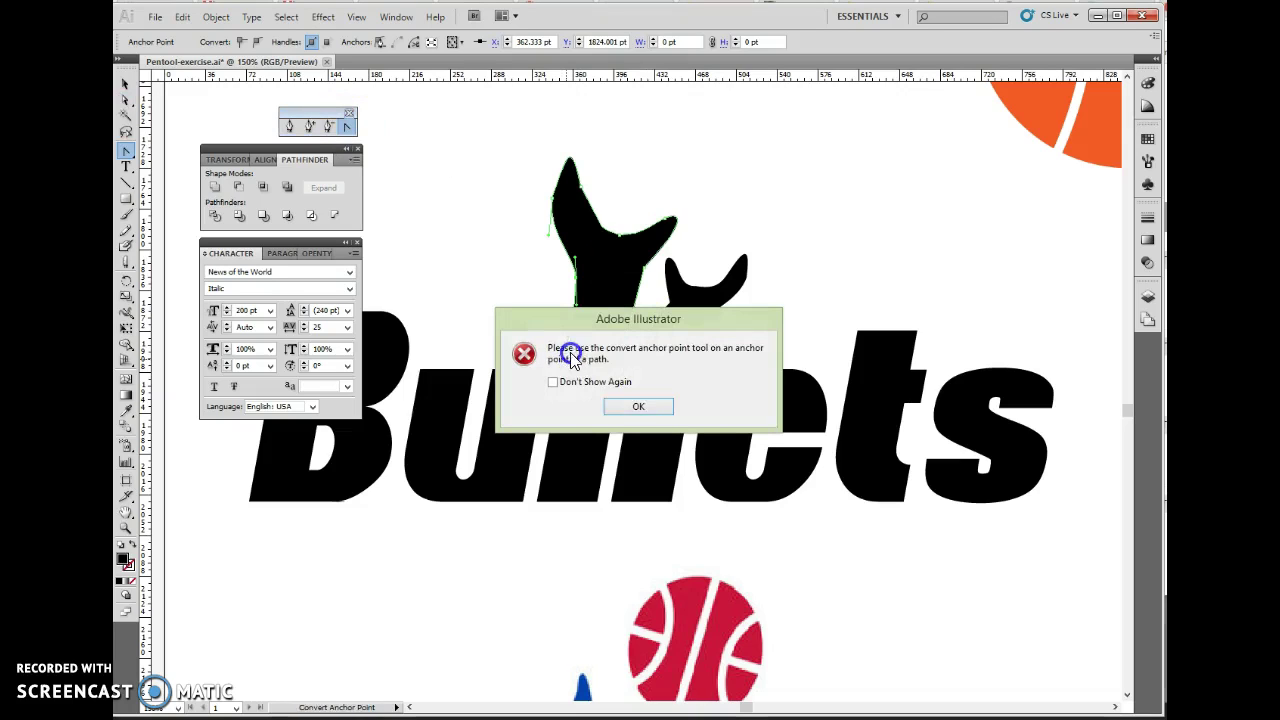
pyautogui.click(640, 410)
pyautogui.click(566, 358)
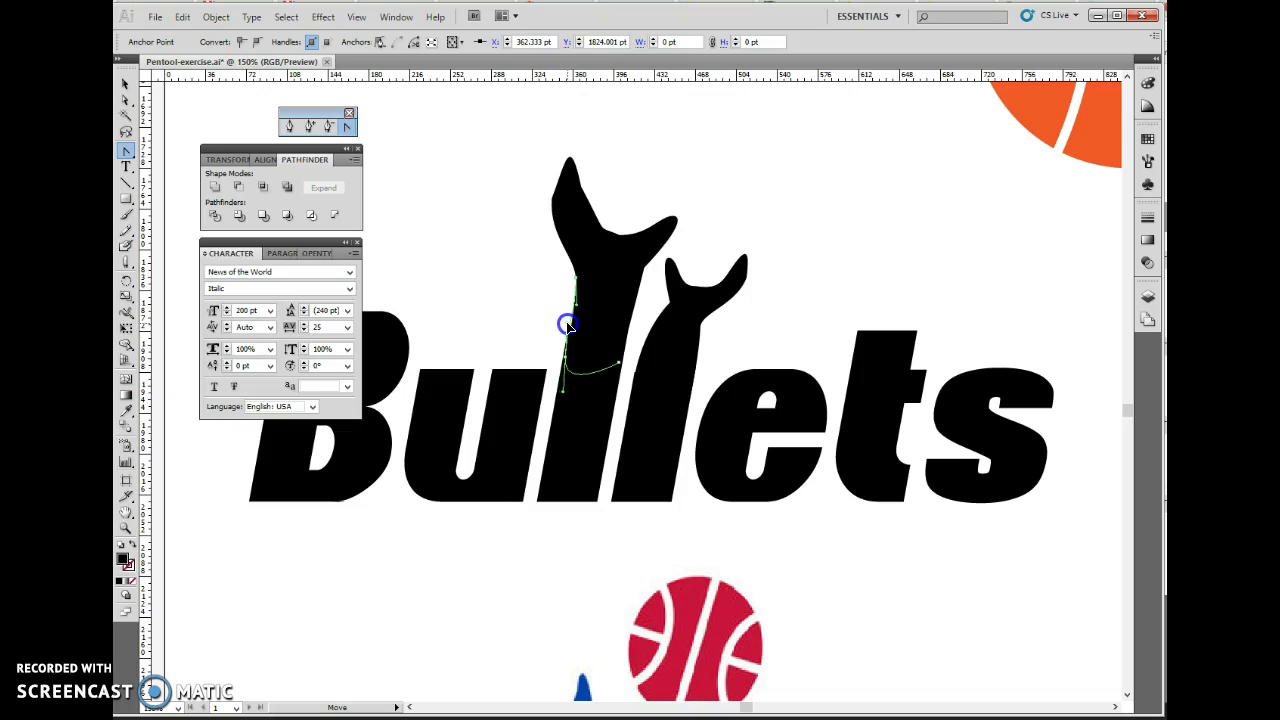
pyautogui.click(126, 83)
pyautogui.click(557, 215)
pyautogui.click(741, 189)
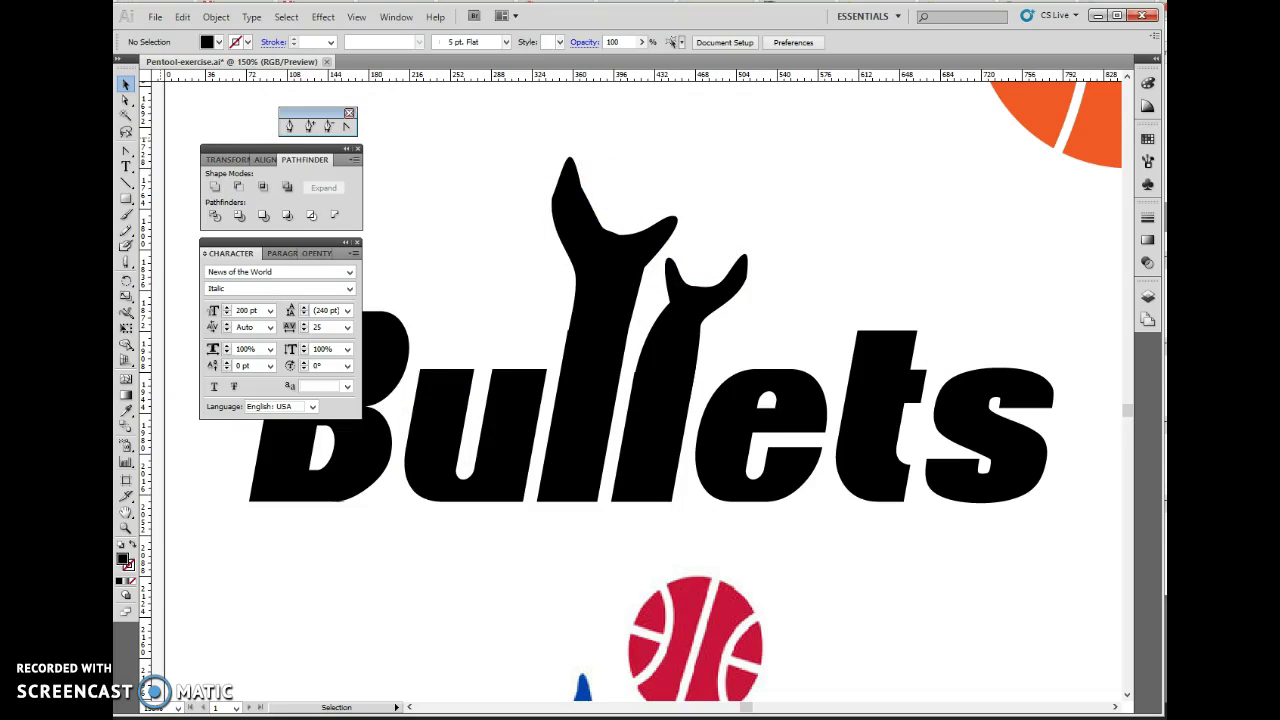
# - Unite each hand with the l beneath it into a single shape
pyautogui.moveTo(543, 149); pyautogui.dragTo(586, 362)
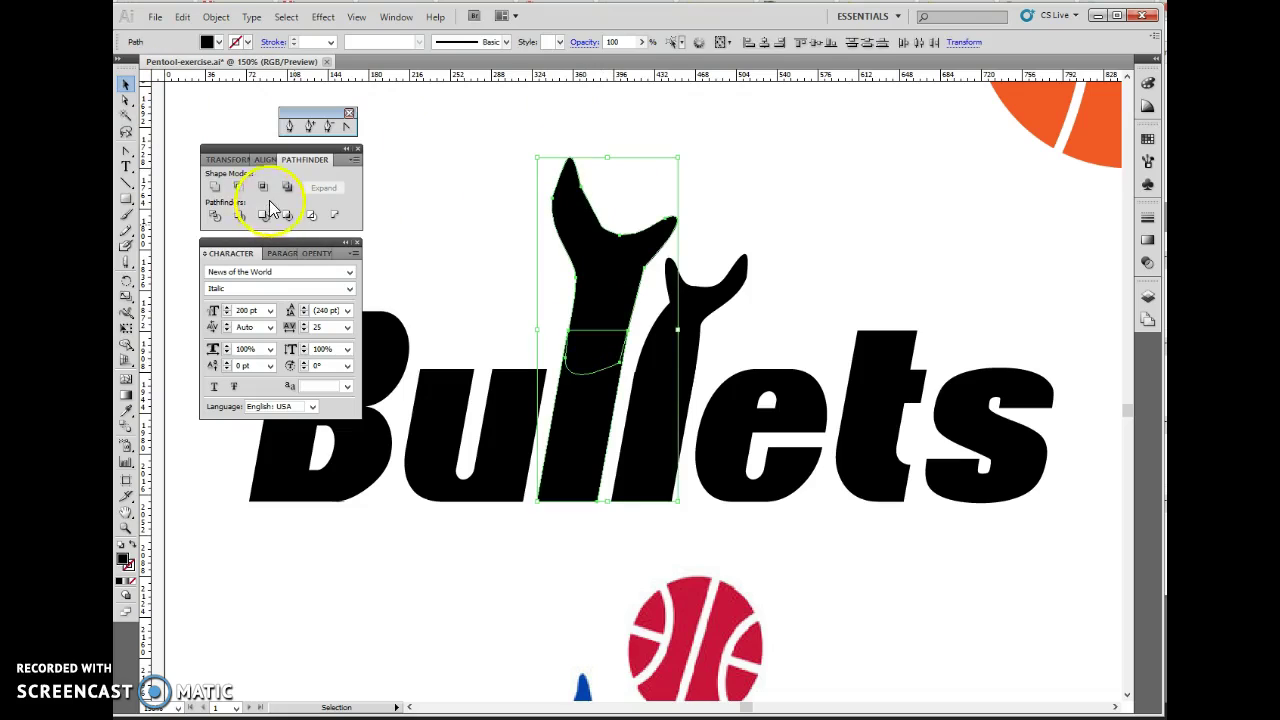
pyautogui.click(214, 187)
pyautogui.click(700, 245)
pyautogui.click(677, 371)
pyautogui.click(236, 188)
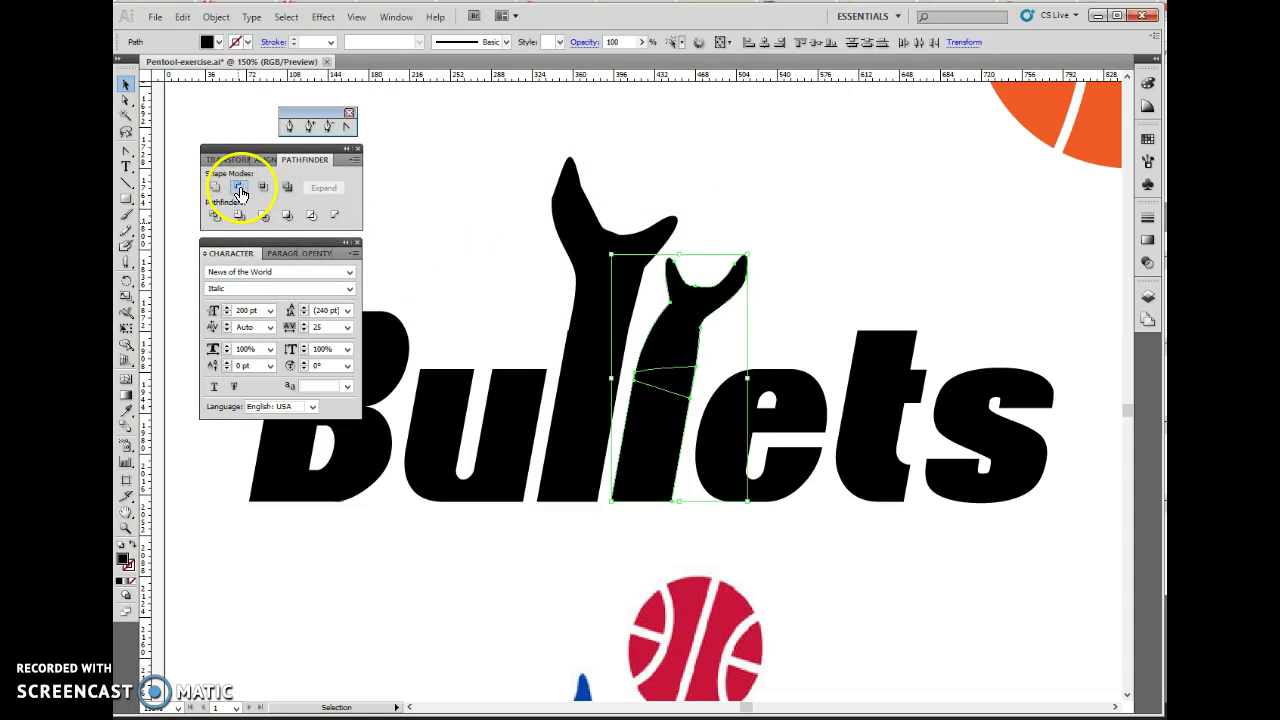
pyautogui.click(213, 189)
pyautogui.click(831, 160)
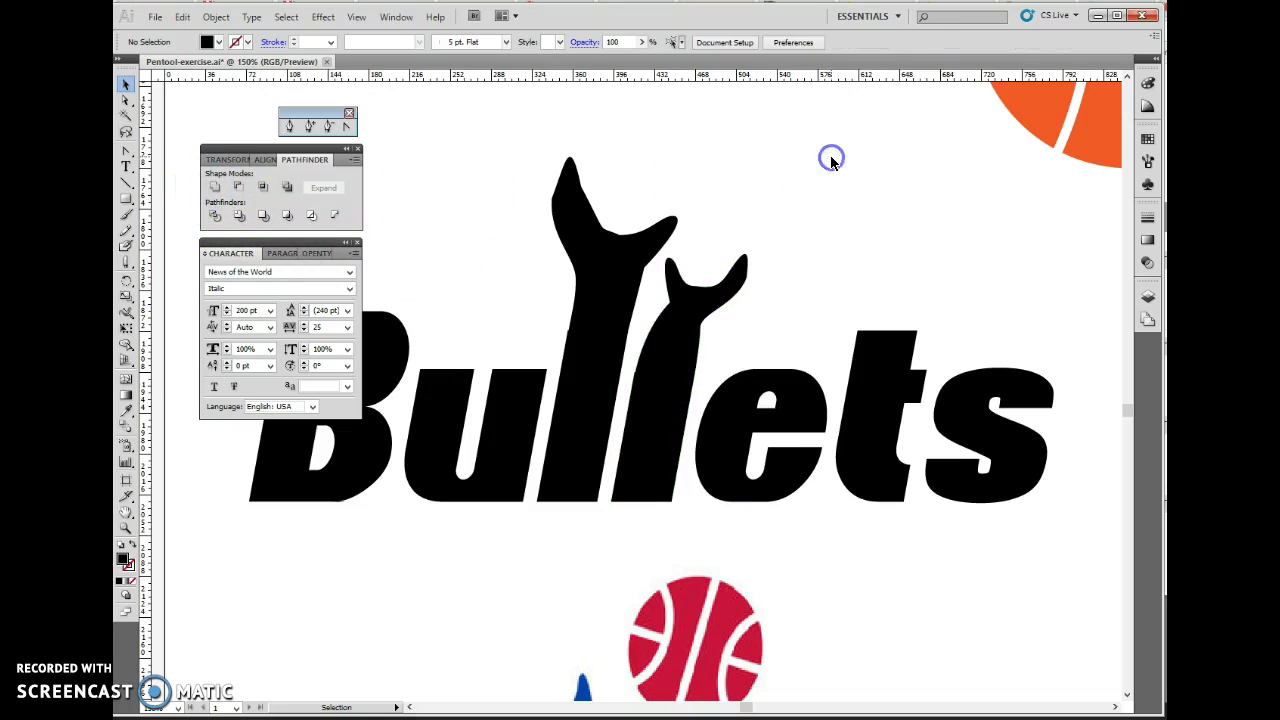
# - Move the orange basketball above the two hands and scale it down to fit the black Bullets logo
pyautogui.hotkey('ctrl', '-')
pyautogui.hotkey('ctrl', '-')
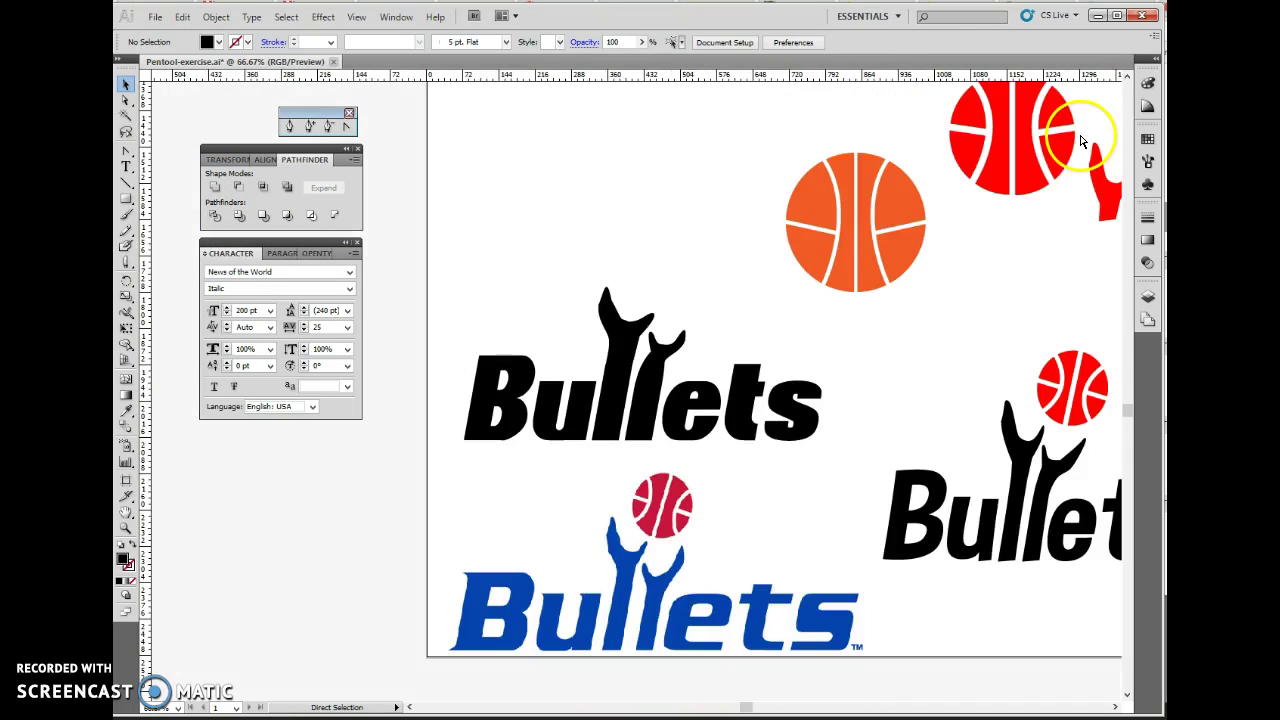
pyautogui.moveTo(896, 259); pyautogui.dragTo(722, 262)
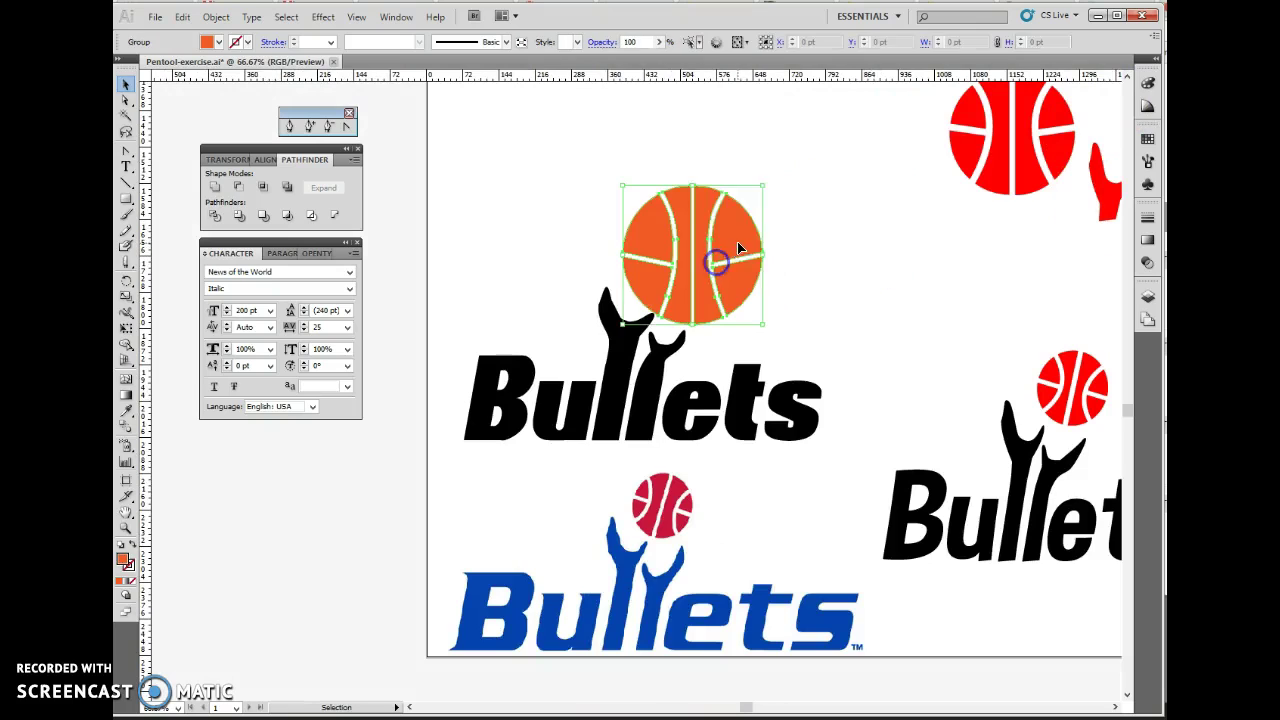
pyautogui.moveTo(762, 184); pyautogui.dragTo(704, 242)
pyautogui.moveTo(688, 290); pyautogui.dragTo(698, 281)
# - Shorten both arms of the black Bullets logo, bringing the larger one to about 304 pt high
pyautogui.moveTo(656, 387); pyautogui.dragTo(682, 398)
pyautogui.click(628, 371)
pyautogui.moveTo(620, 287); pyautogui.dragTo(622, 295)
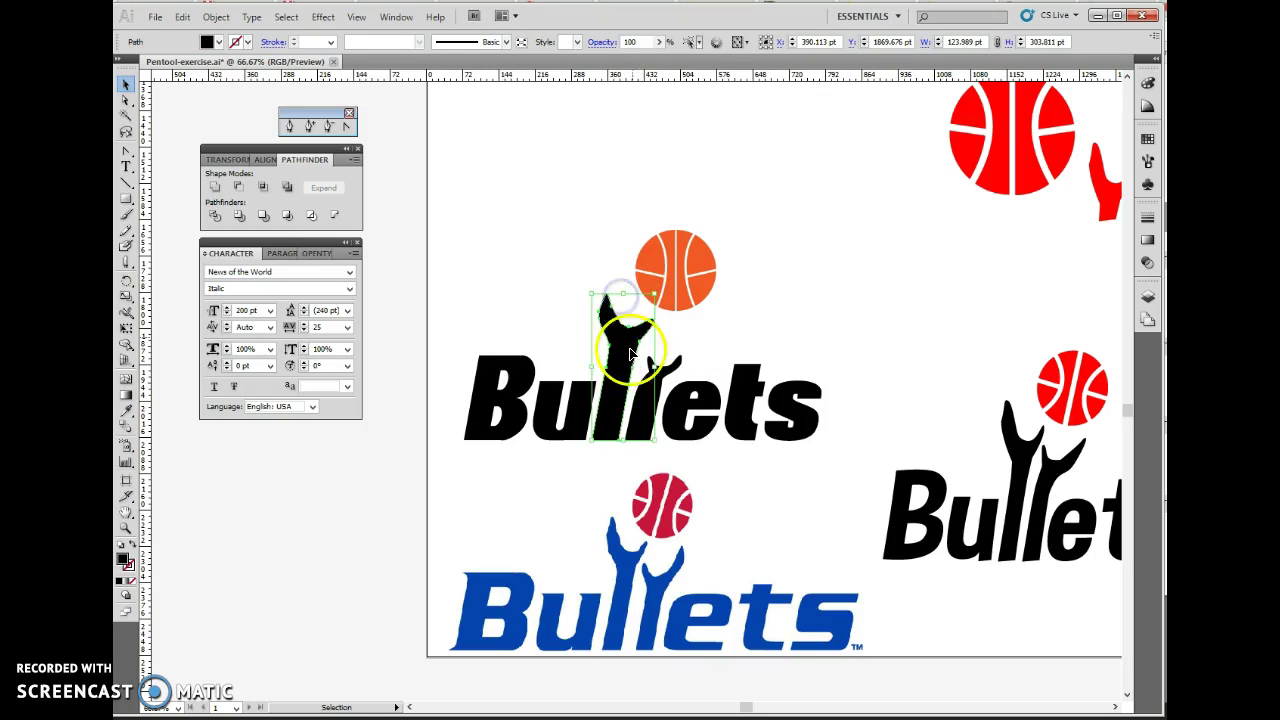
pyautogui.click(691, 323)
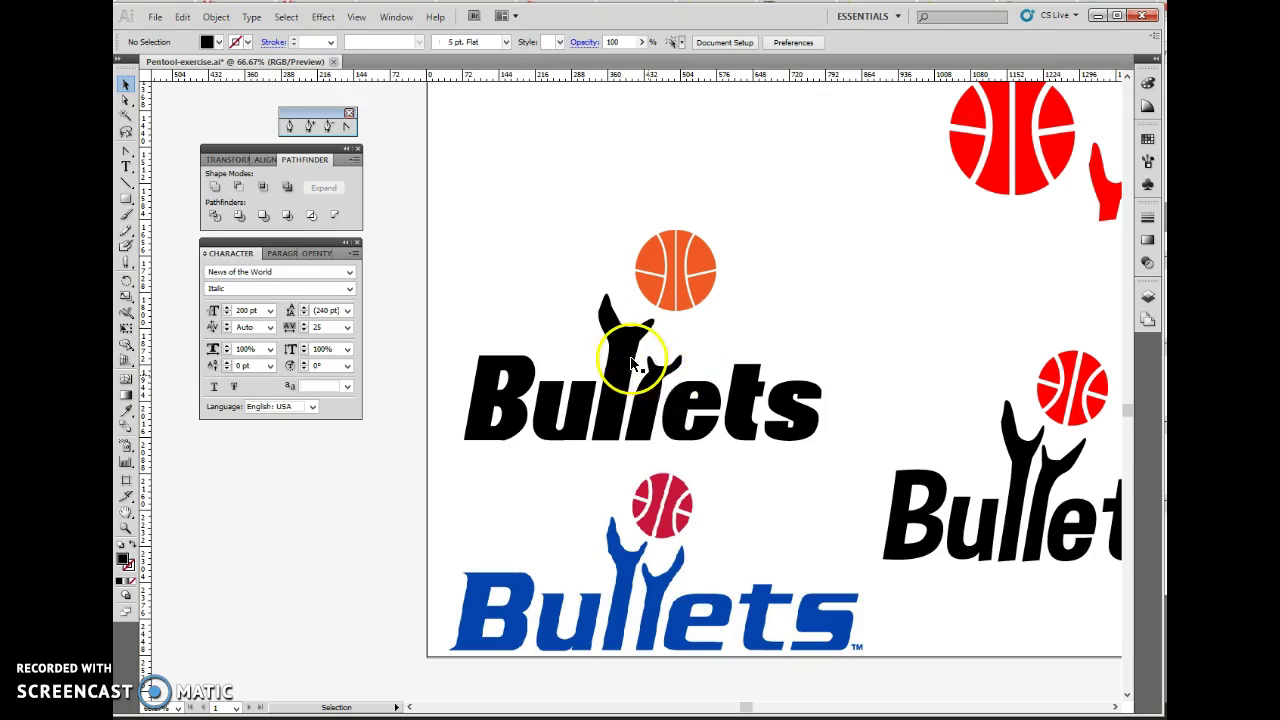
pyautogui.click(126, 527)
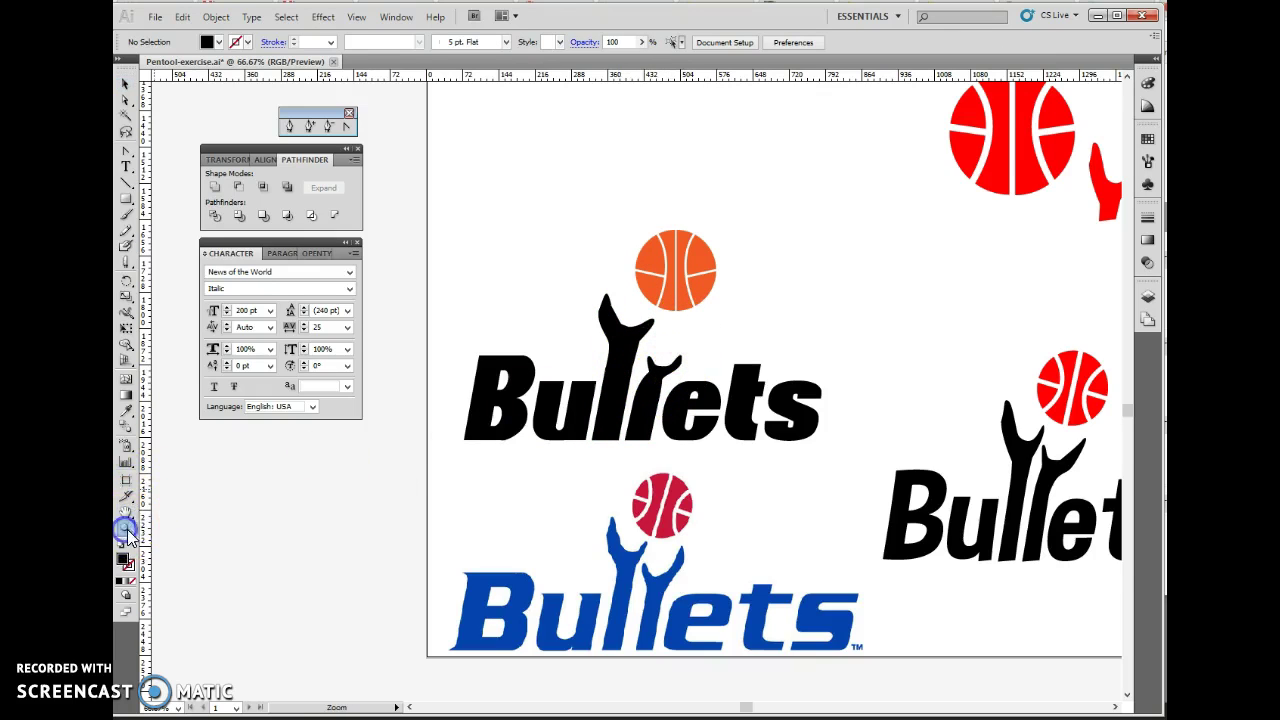
# - Reshape the palm curve between the two fingers of the larger black hand by moving its anchor and direction handles
pyautogui.click(641, 355)
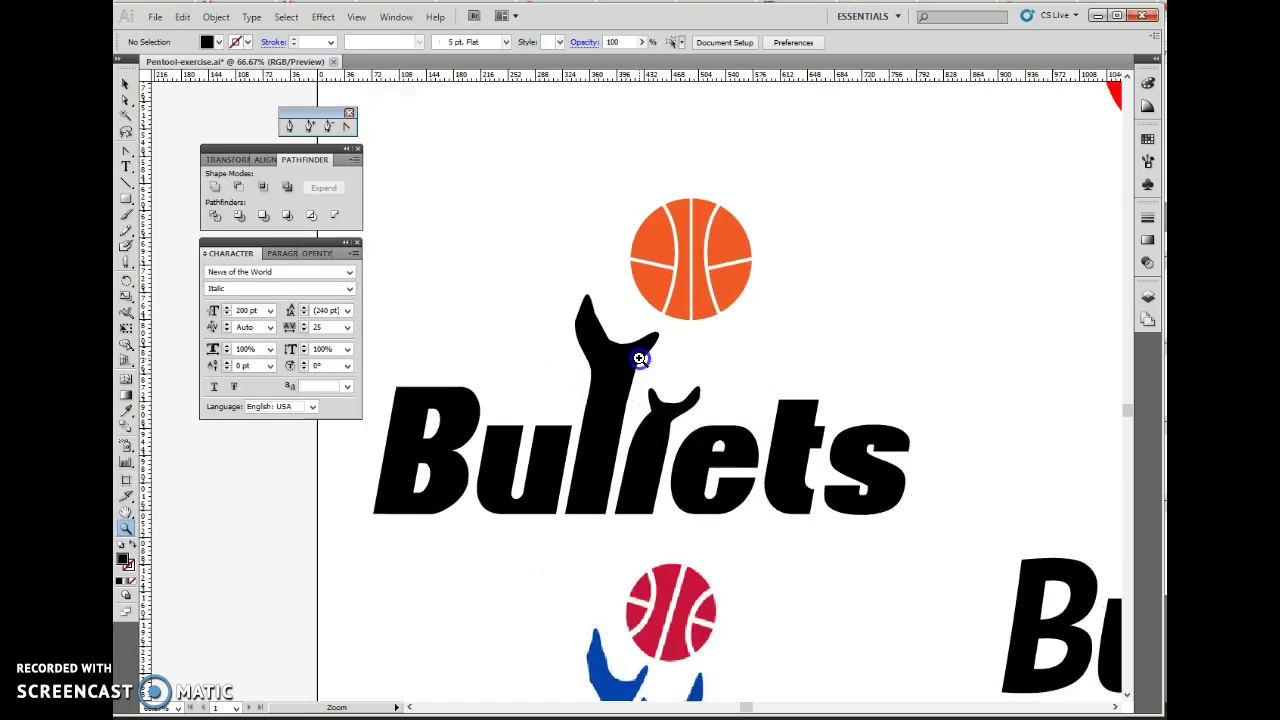
pyautogui.click(682, 388)
pyautogui.click(682, 388)
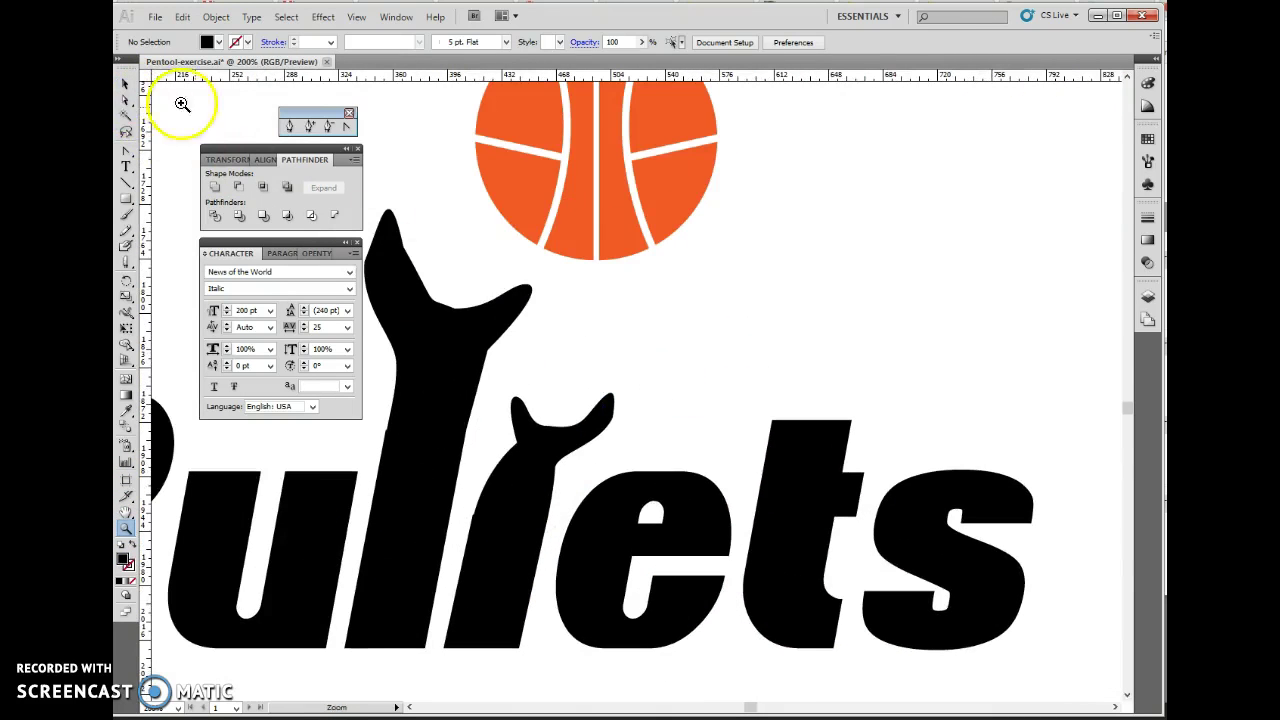
pyautogui.click(127, 102)
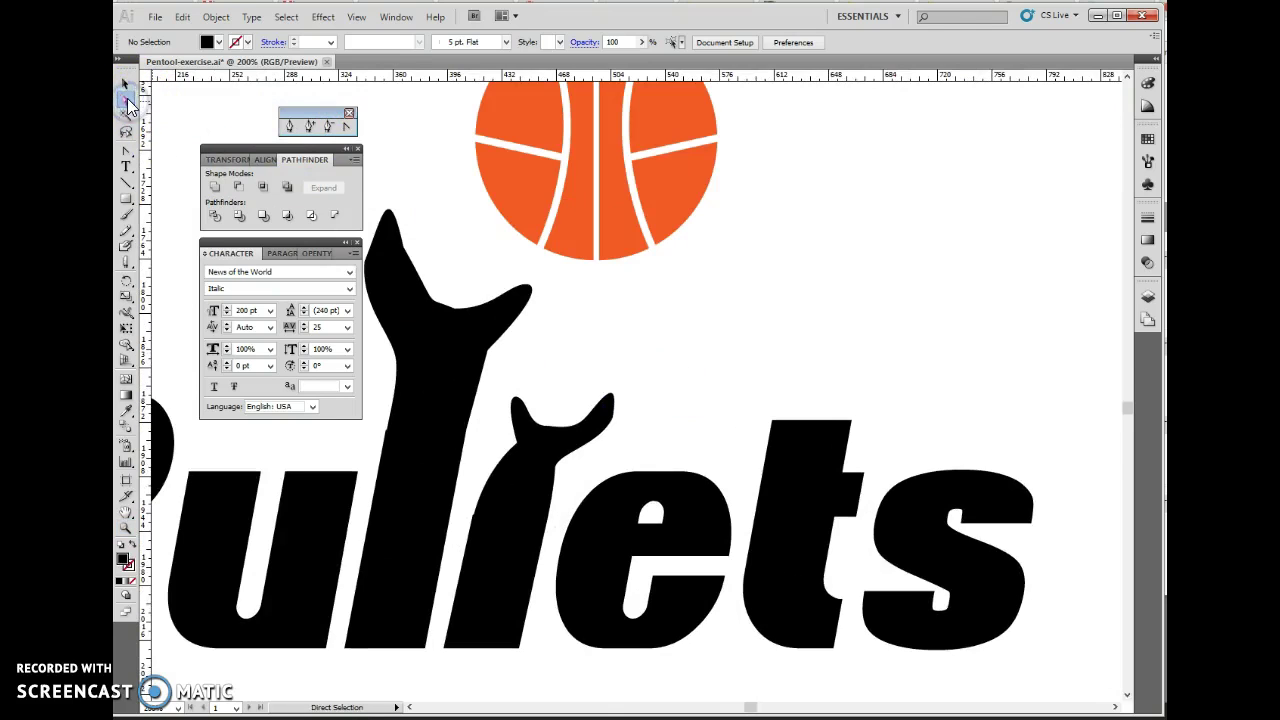
pyautogui.click(451, 309)
pyautogui.moveTo(428, 305); pyautogui.dragTo(426, 326)
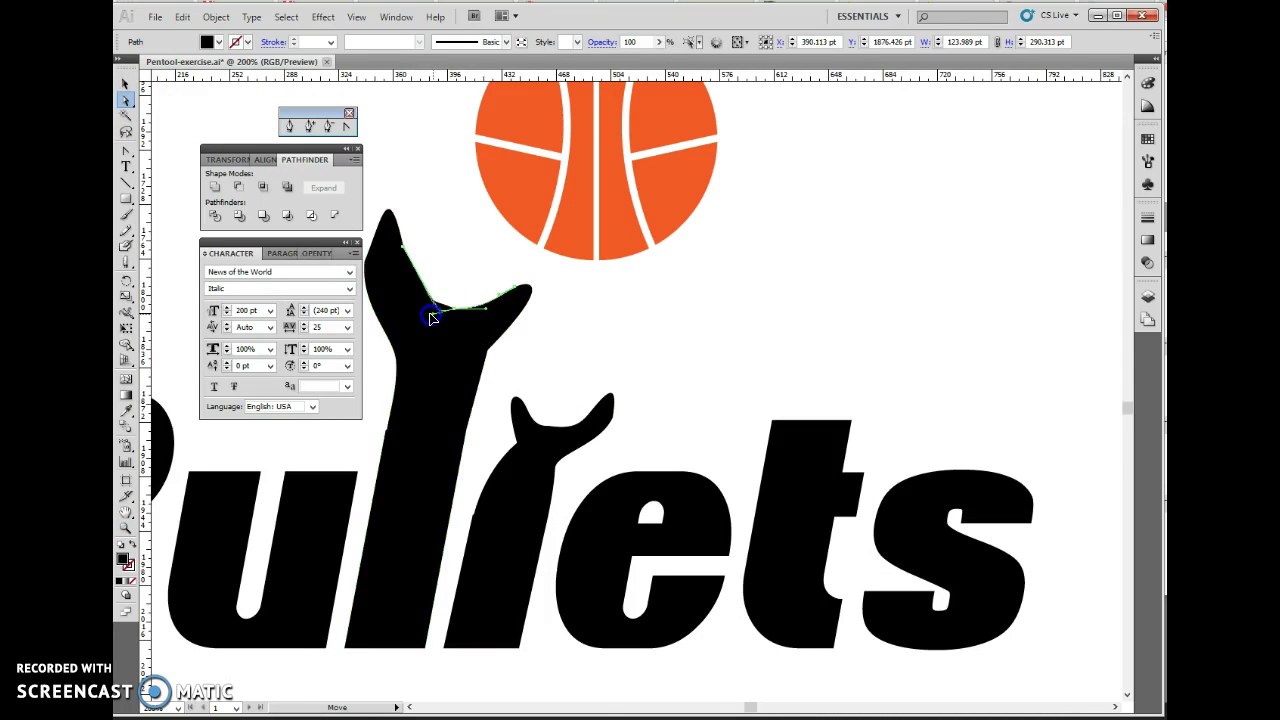
pyautogui.moveTo(445, 302); pyautogui.dragTo(434, 294)
# - Lower the larger hand's wrist anchors on both sides and refine the outline of its shorter, right-hand finger
pyautogui.click(490, 318)
pyautogui.moveTo(400, 363); pyautogui.dragTo(400, 391)
pyautogui.click(487, 356)
pyautogui.click(488, 357)
pyautogui.moveTo(489, 357)
pyautogui.mouseDown()
pyautogui.moveTo(477, 368)
pyautogui.moveTo(488, 378)
pyautogui.mouseUp()
pyautogui.click(557, 313)
pyautogui.moveTo(557, 313); pyautogui.dragTo(560, 280)
# - Extend the smaller hand's left finger slightly upward and reposition the anchors along its left wrist
pyautogui.click(543, 457)
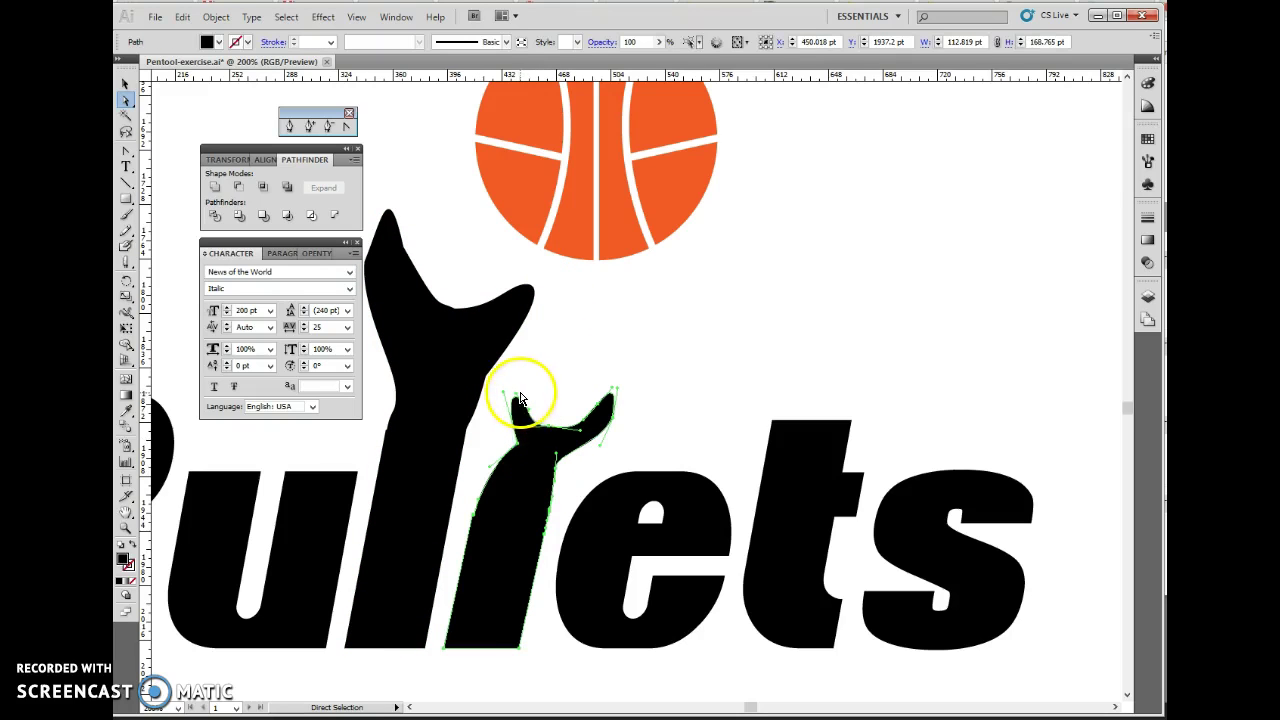
pyautogui.moveTo(514, 391); pyautogui.dragTo(514, 374)
pyautogui.click(520, 444)
pyautogui.moveTo(520, 450); pyautogui.dragTo(489, 476)
pyautogui.click(514, 448)
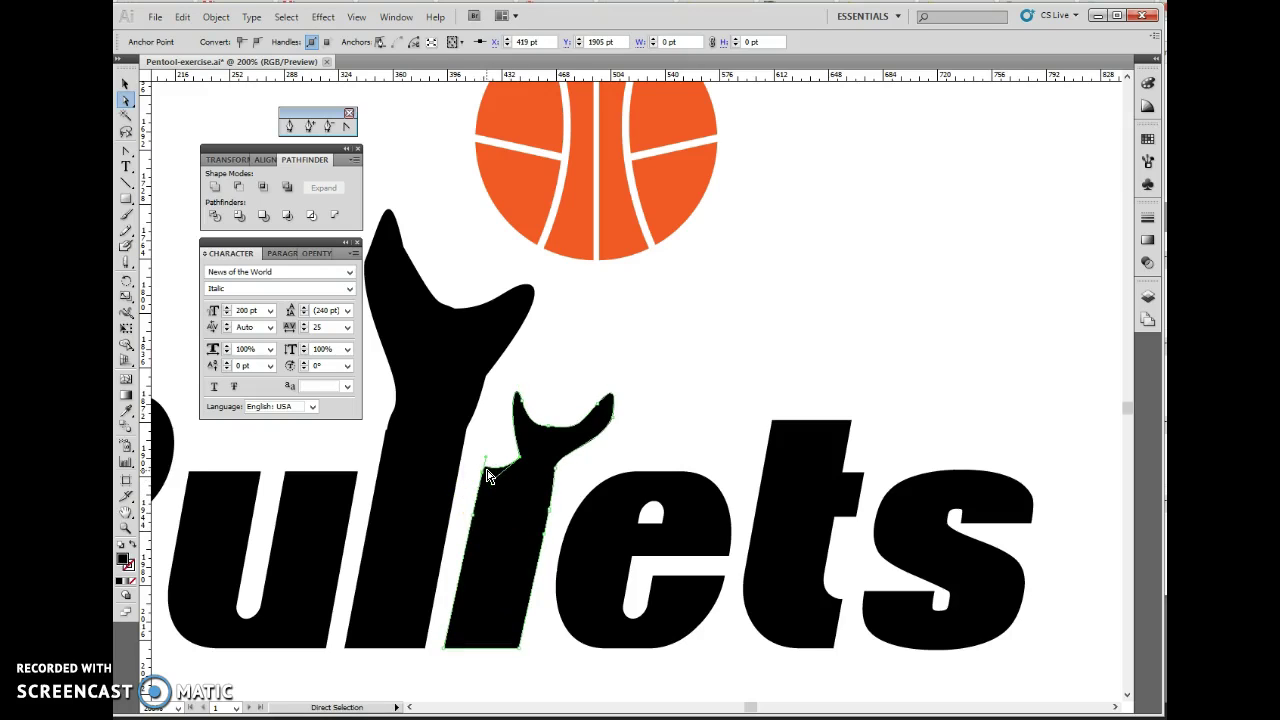
# - Delete the protruding anchor point on the smaller hand's left wrist so the wrist slopes into the second l
pyautogui.click(327, 126)
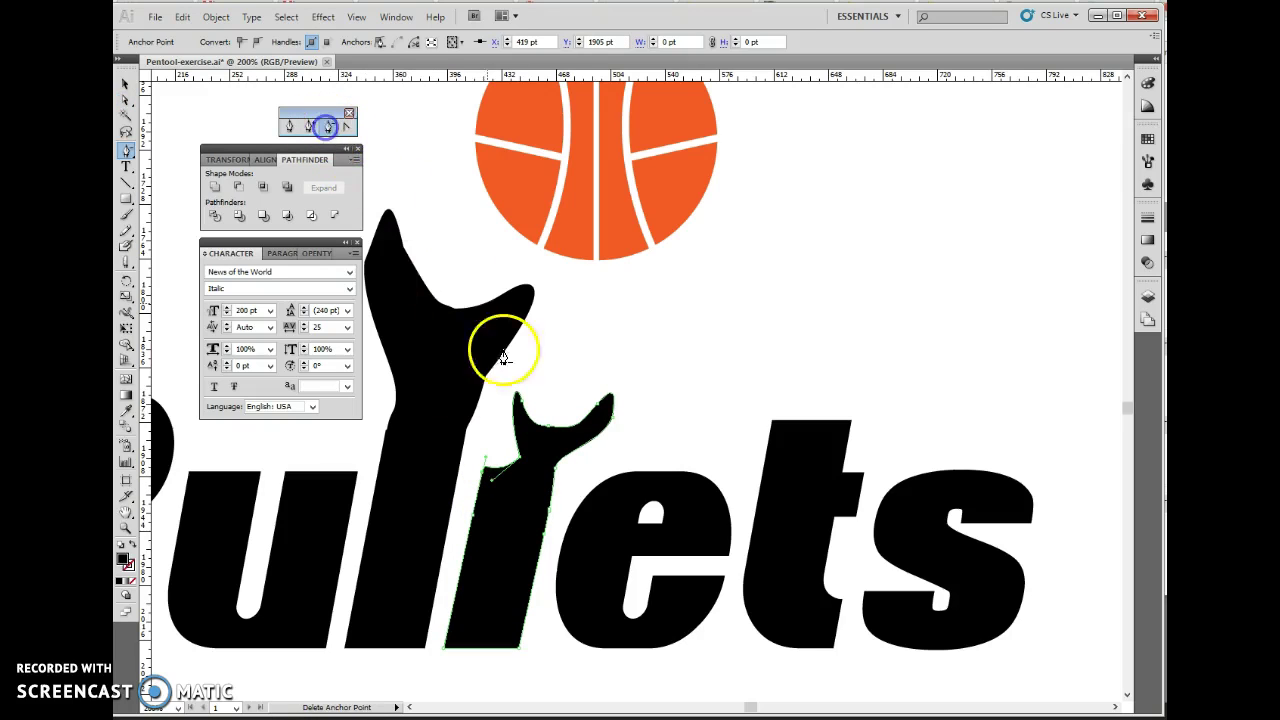
pyautogui.click(484, 471)
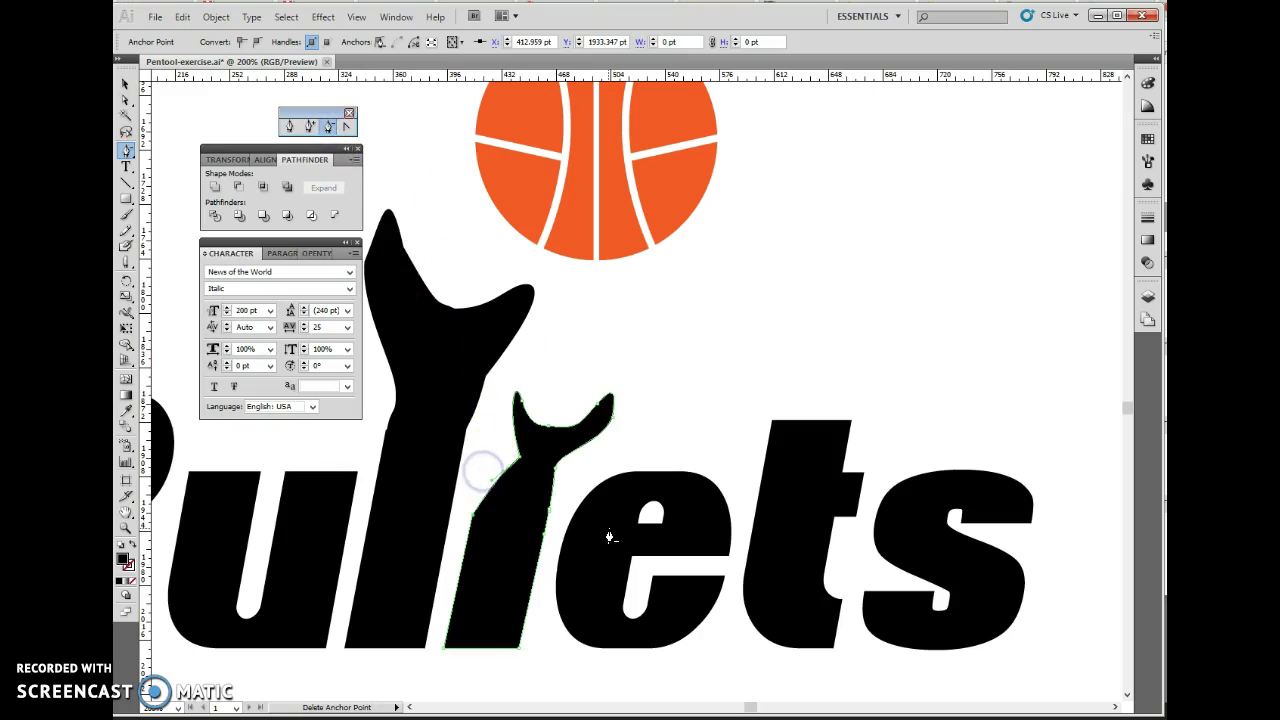
pyautogui.click(126, 83)
pyautogui.click(463, 517)
pyautogui.click(714, 389)
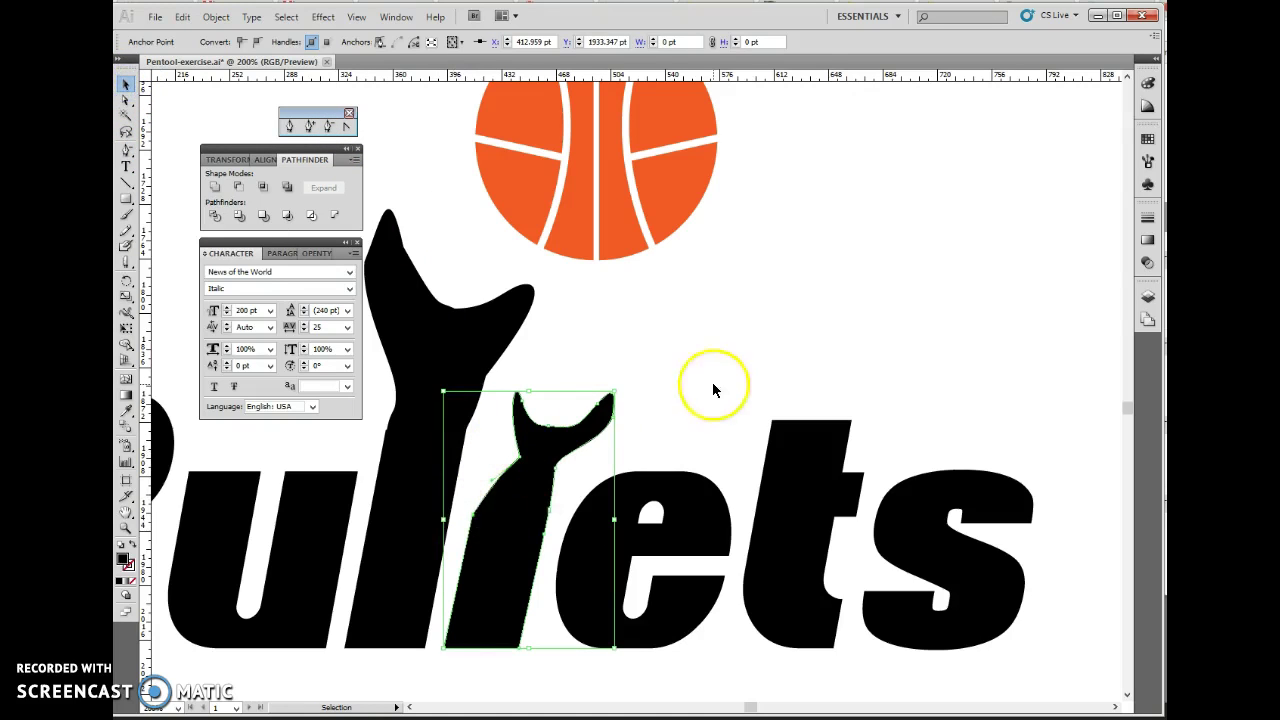
# - Group the orange basketball with the black hands and Bullets lettering beneath it
pyautogui.hotkey('ctrl', '-')
pyautogui.hotkey('ctrl', '-')
pyautogui.hotkey('ctrl', '-')
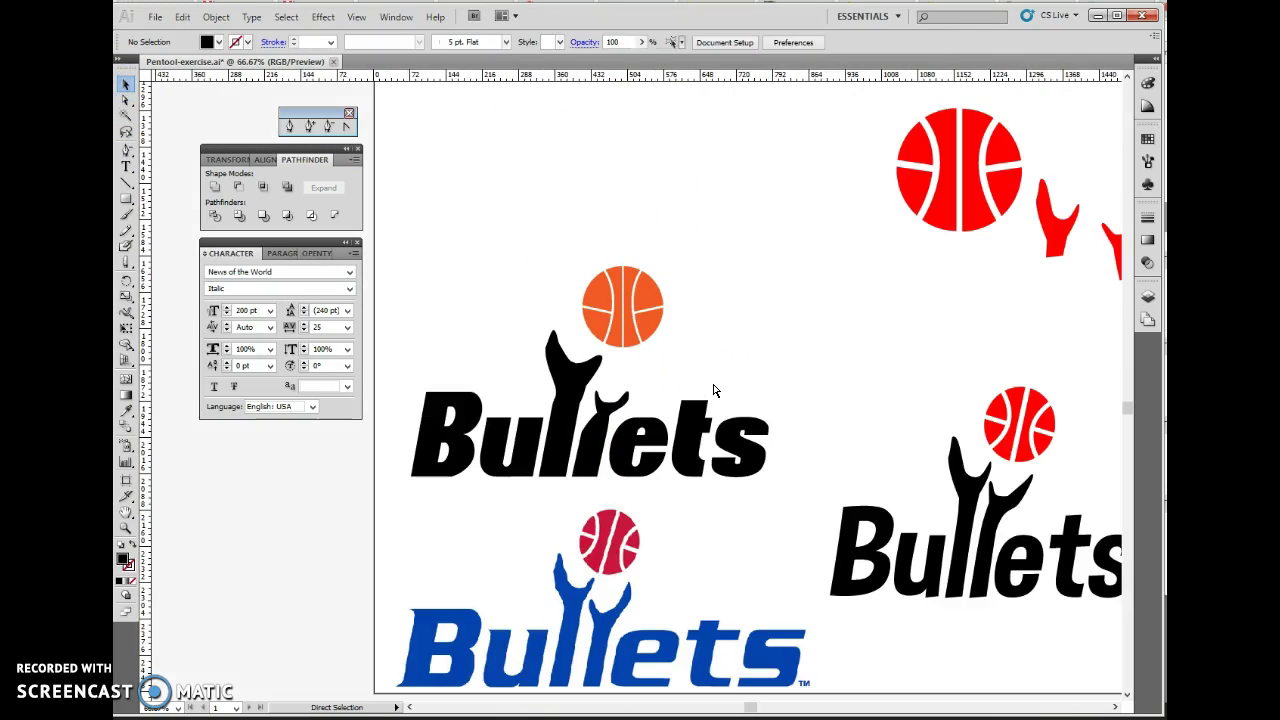
pyautogui.click(622, 323)
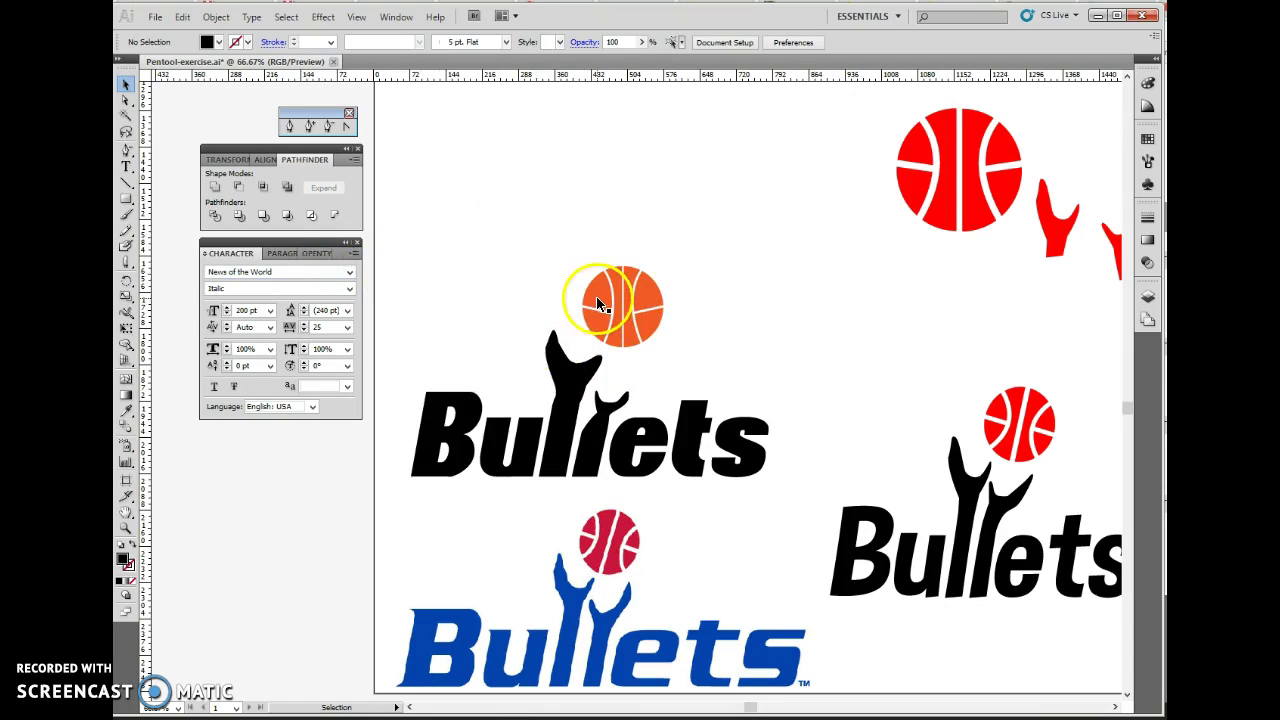
pyautogui.moveTo(457, 291); pyautogui.dragTo(708, 462)
pyautogui.rightClick(645, 332)
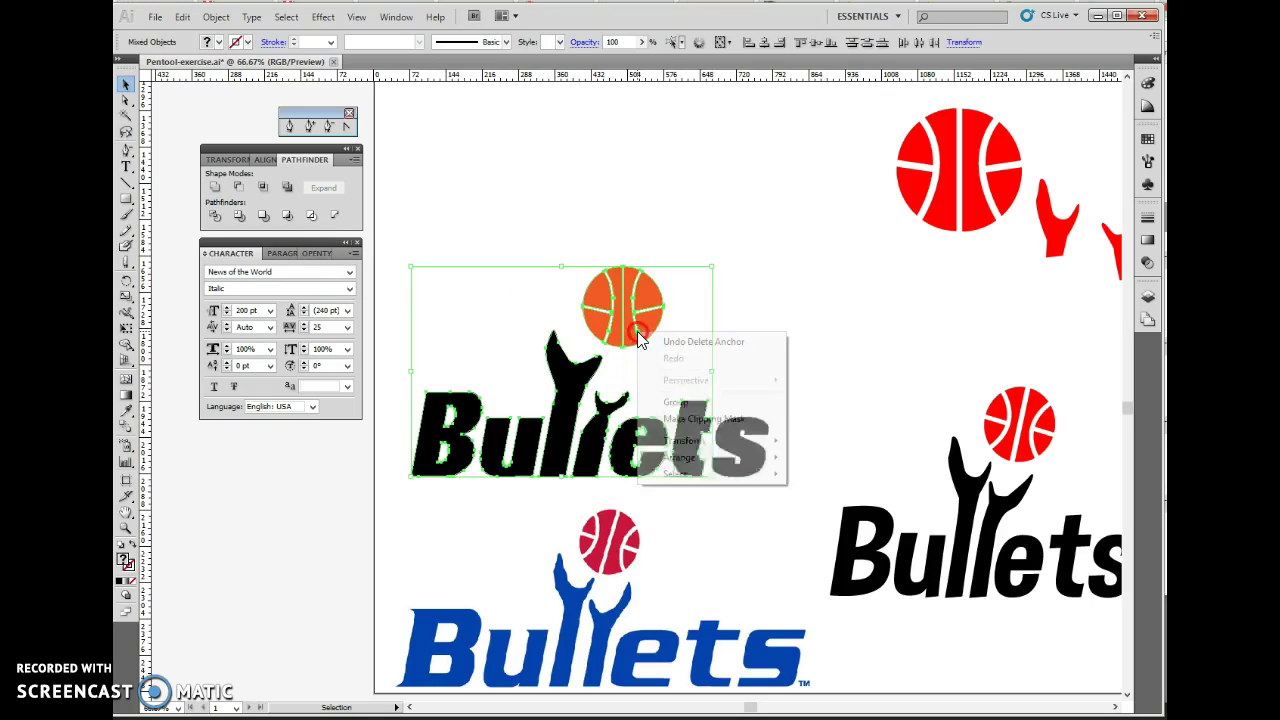
pyautogui.click(680, 403)
pyautogui.click(718, 206)
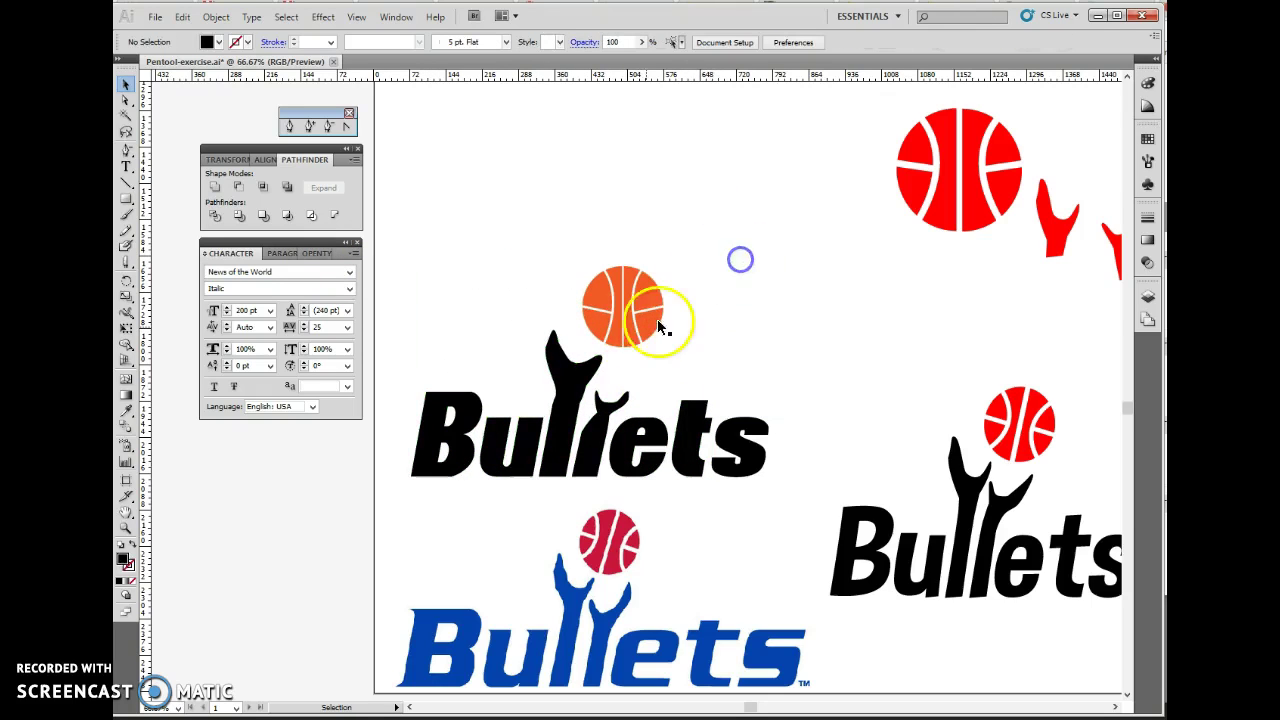